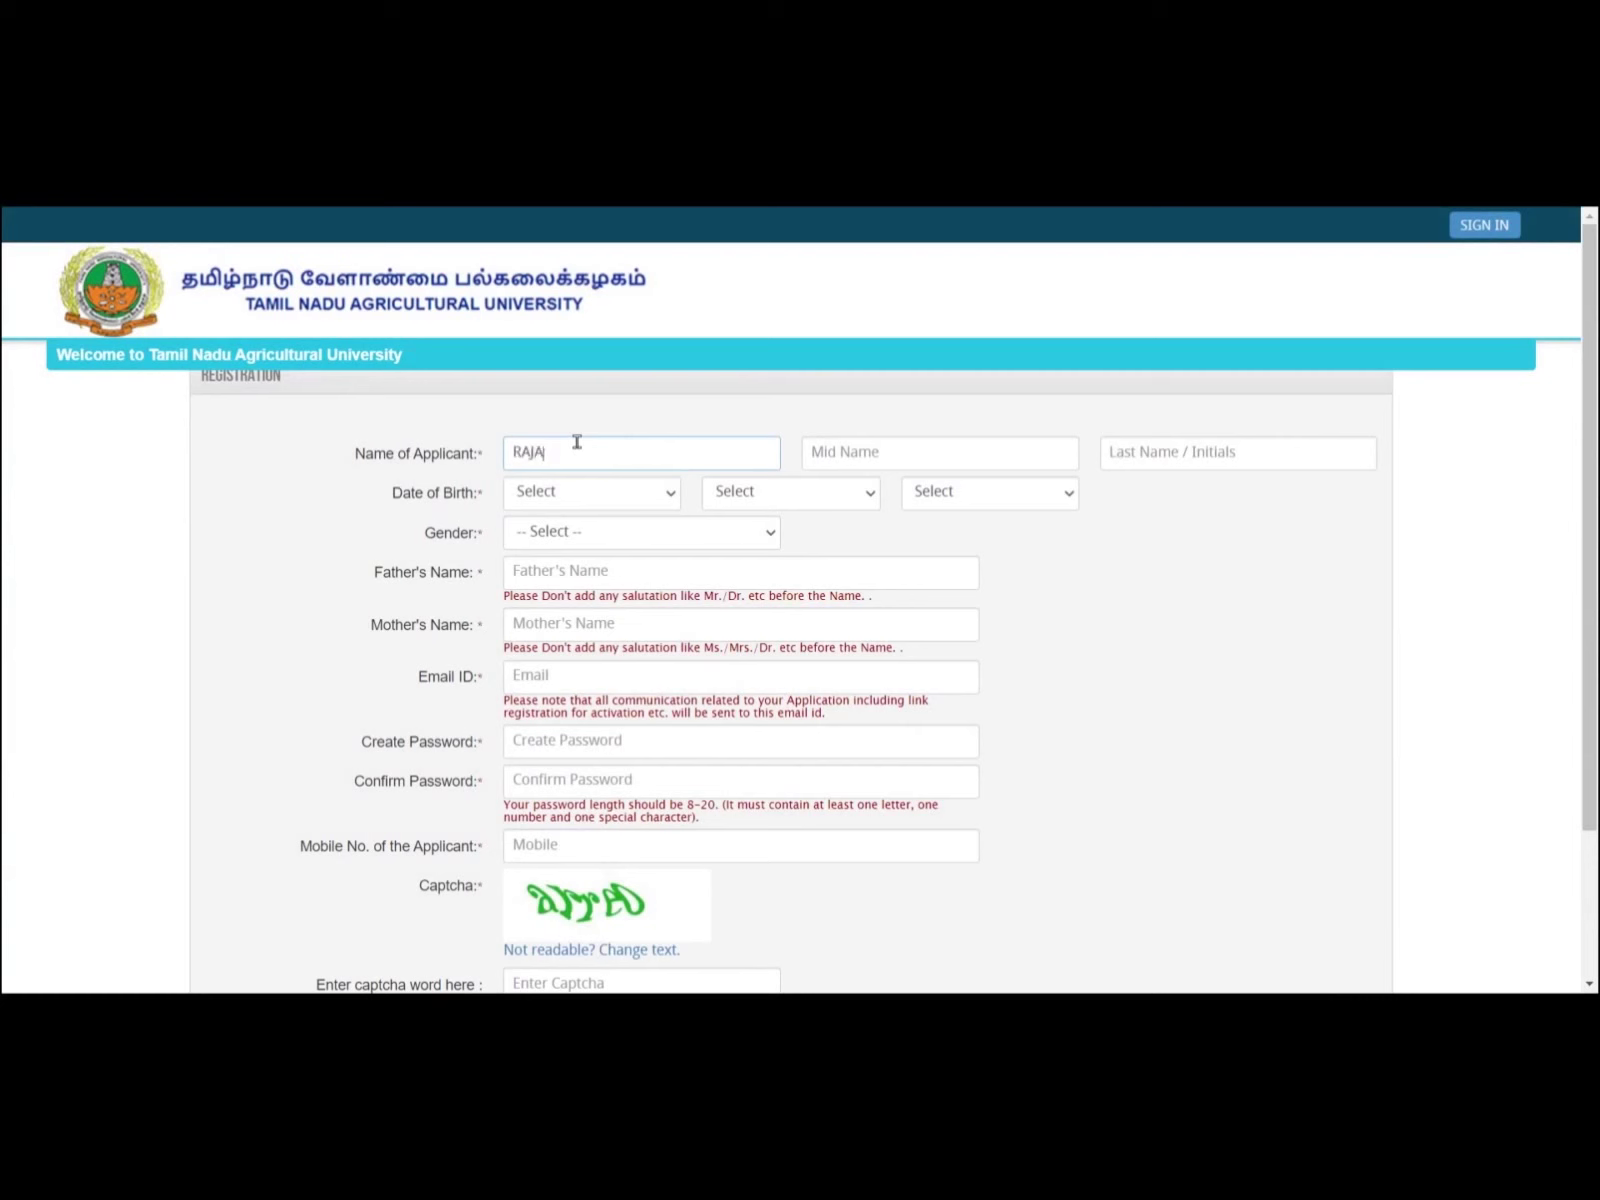
key(Tab)
text(m)
key(Tab)
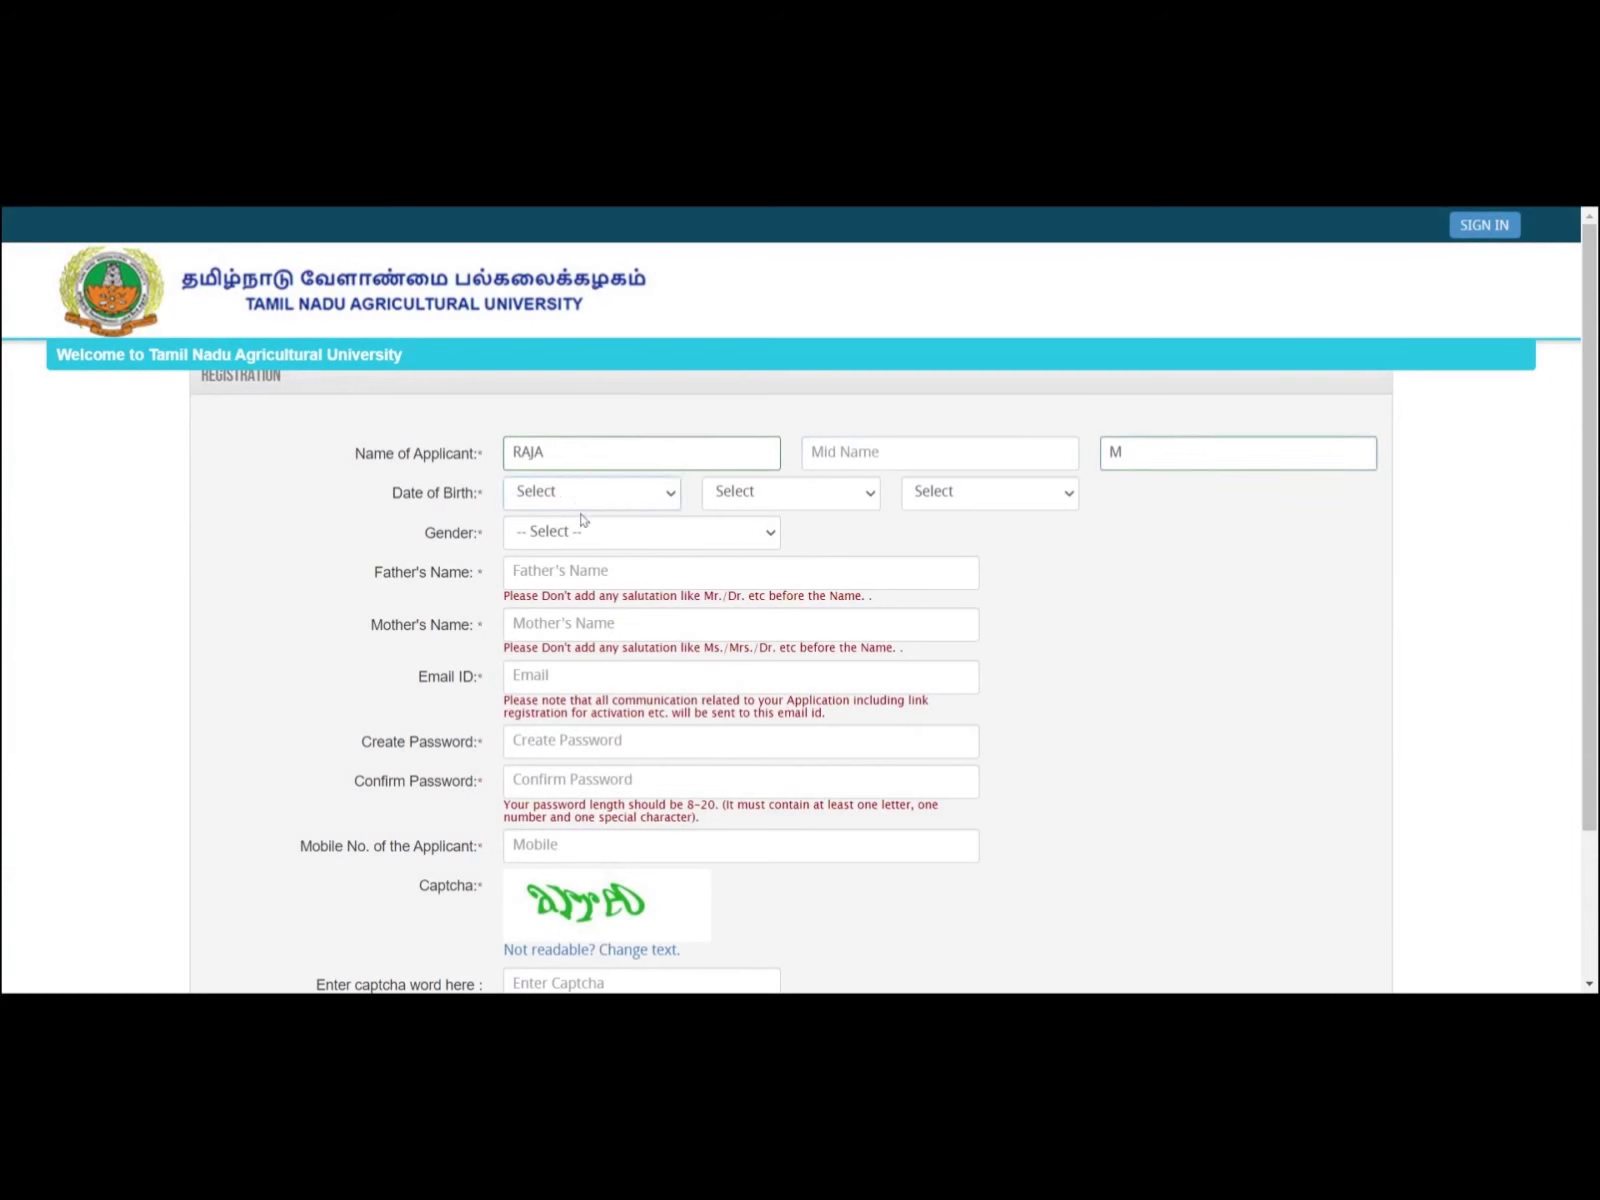
text(09)
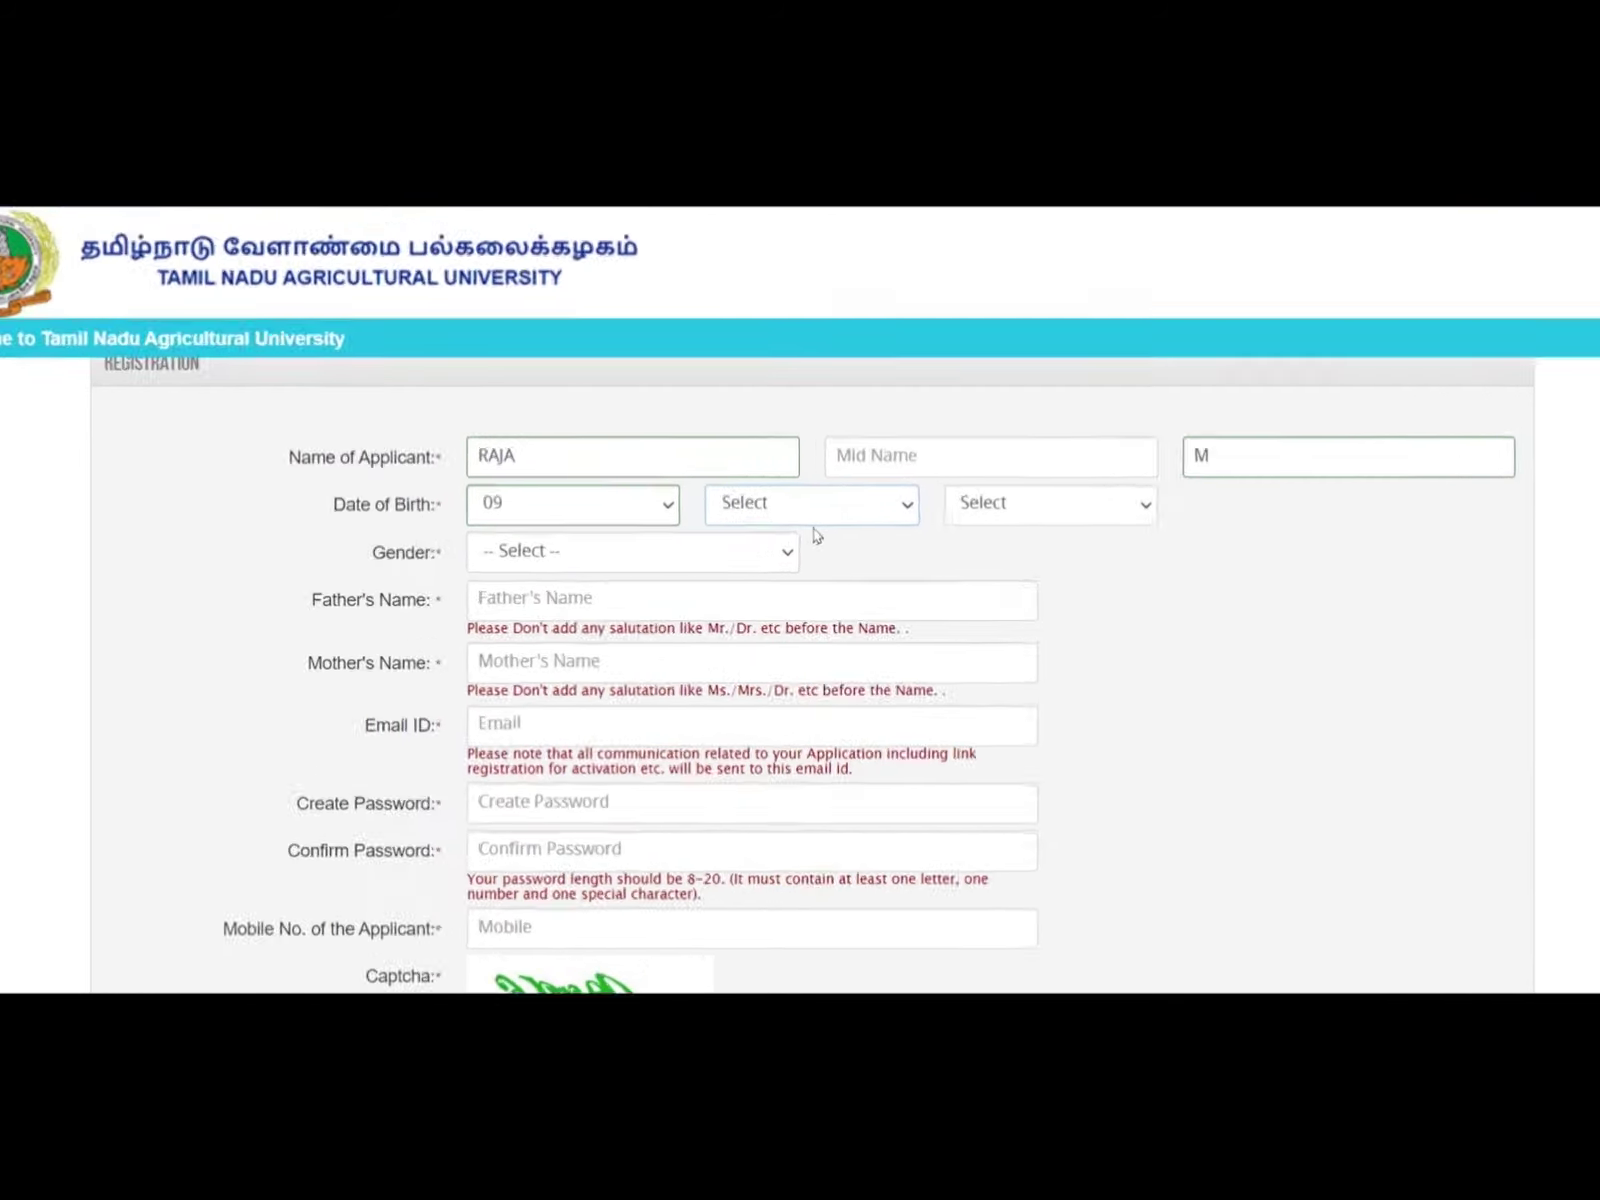
text(s)
key(Tab)
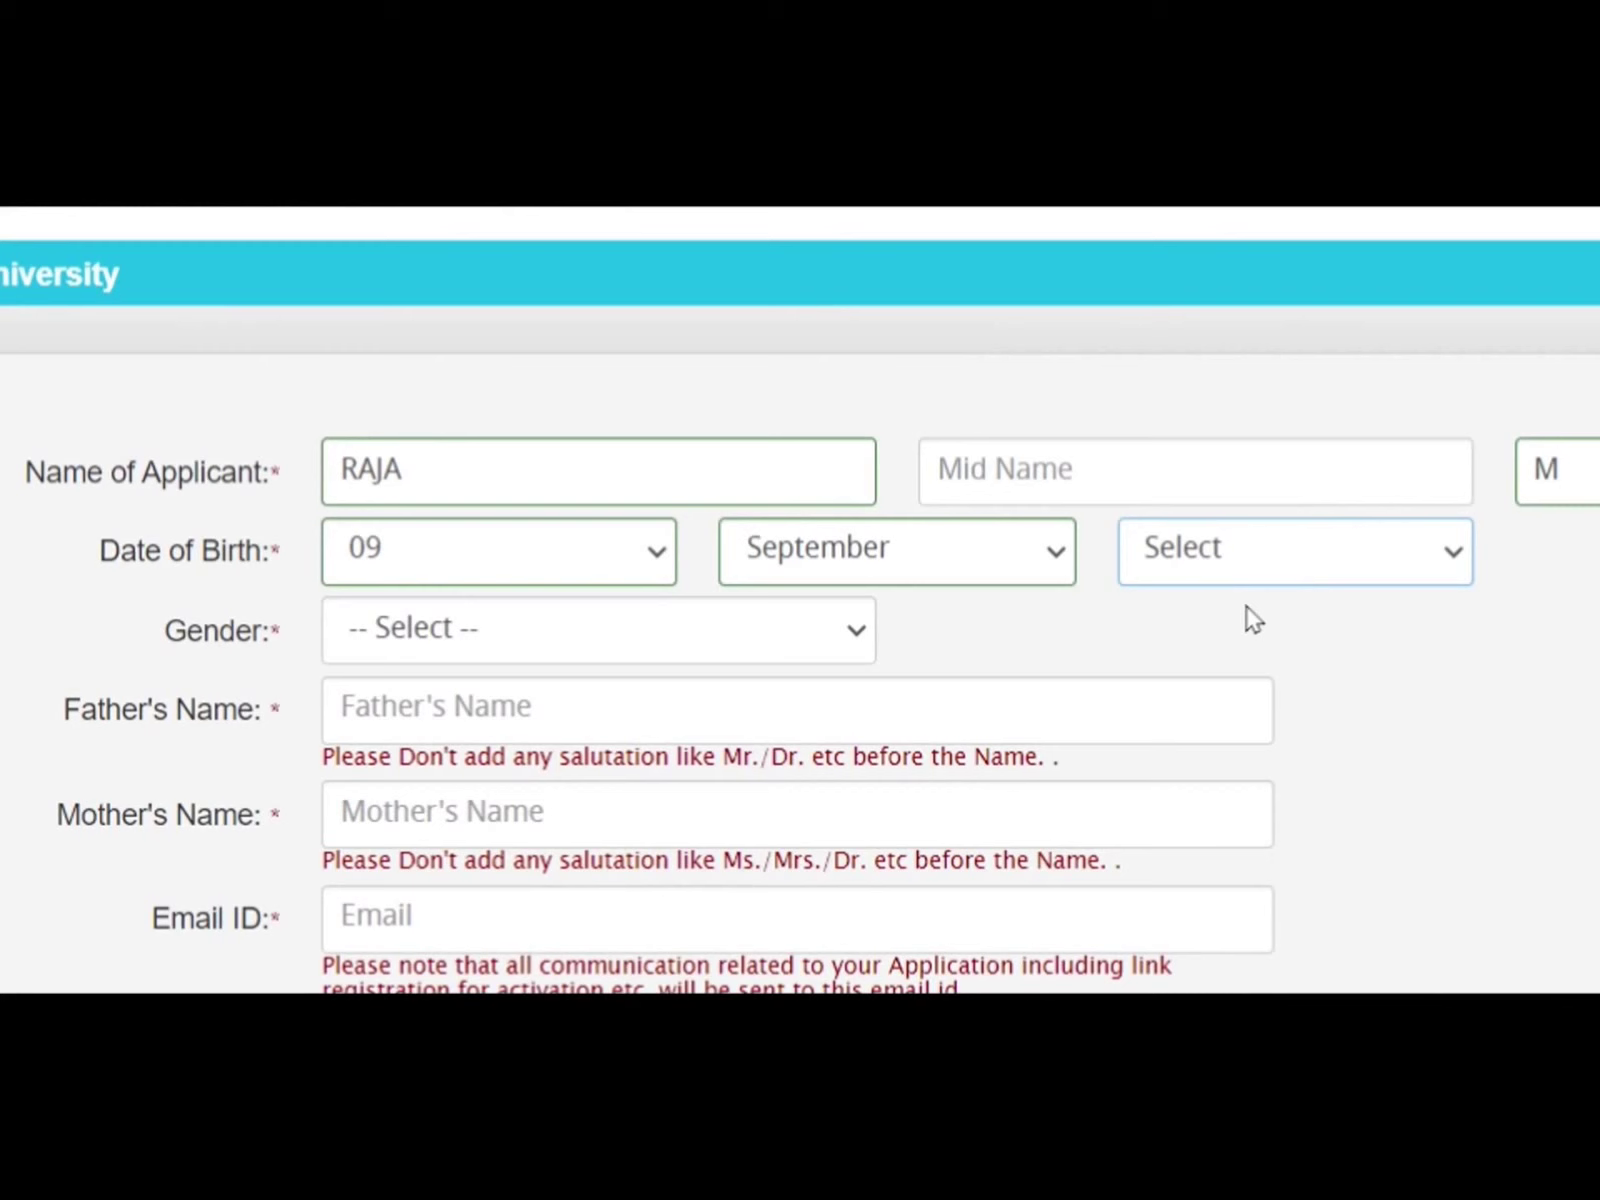
text(2004)
key(Tab)
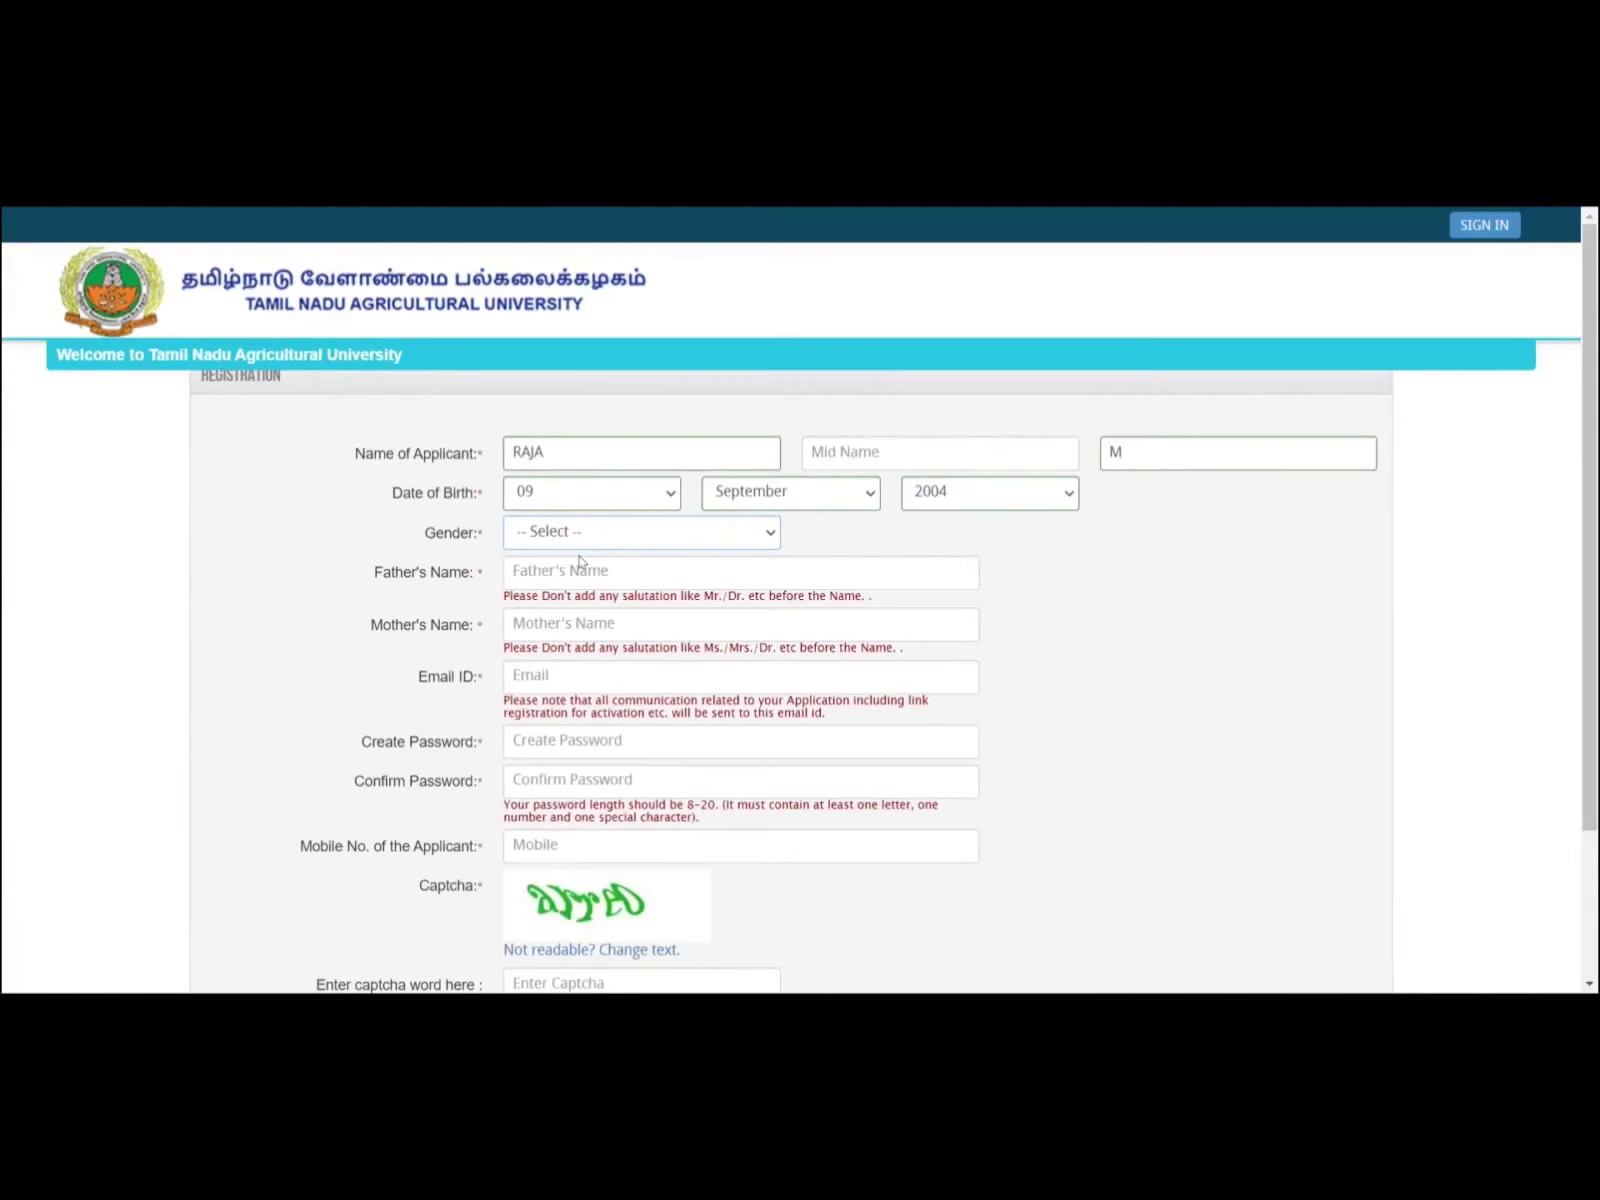
key(m)
Fill in the father's and mother's names and begin typing the applicant's e-mail address.
click(565, 577)
text(m)
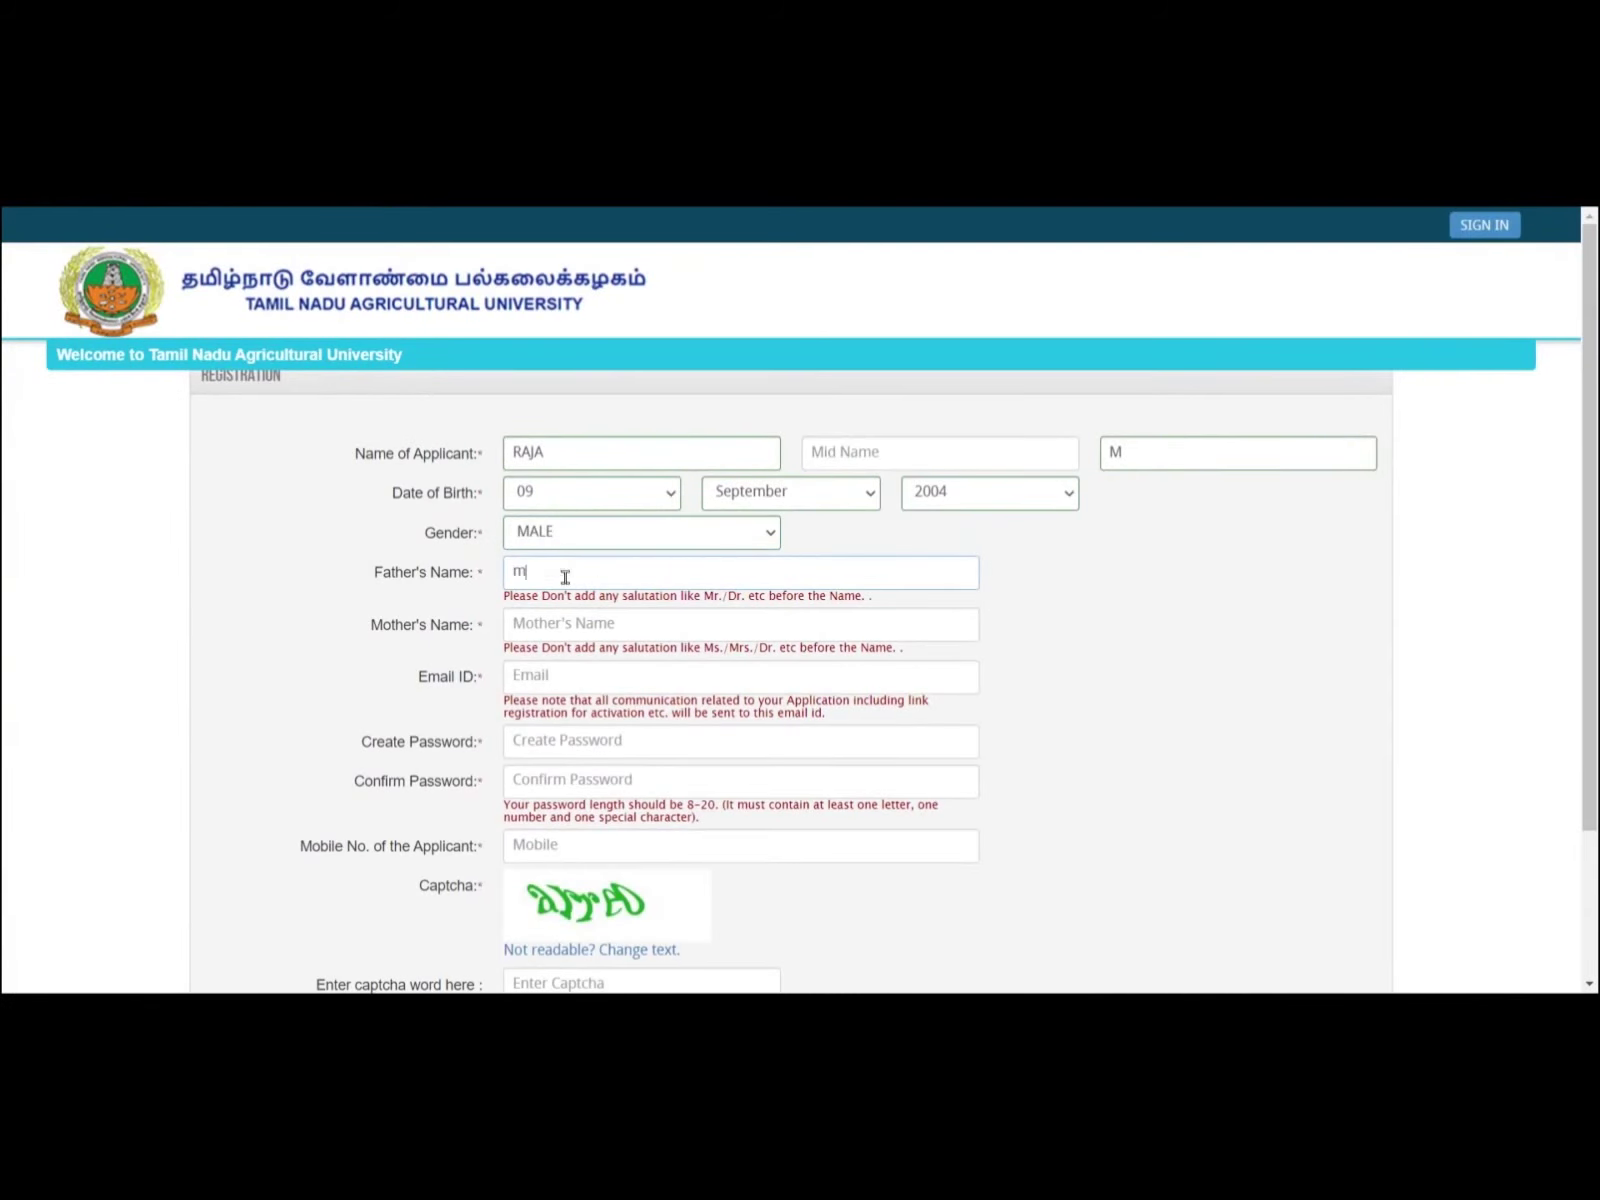
click(740, 624)
text(m)
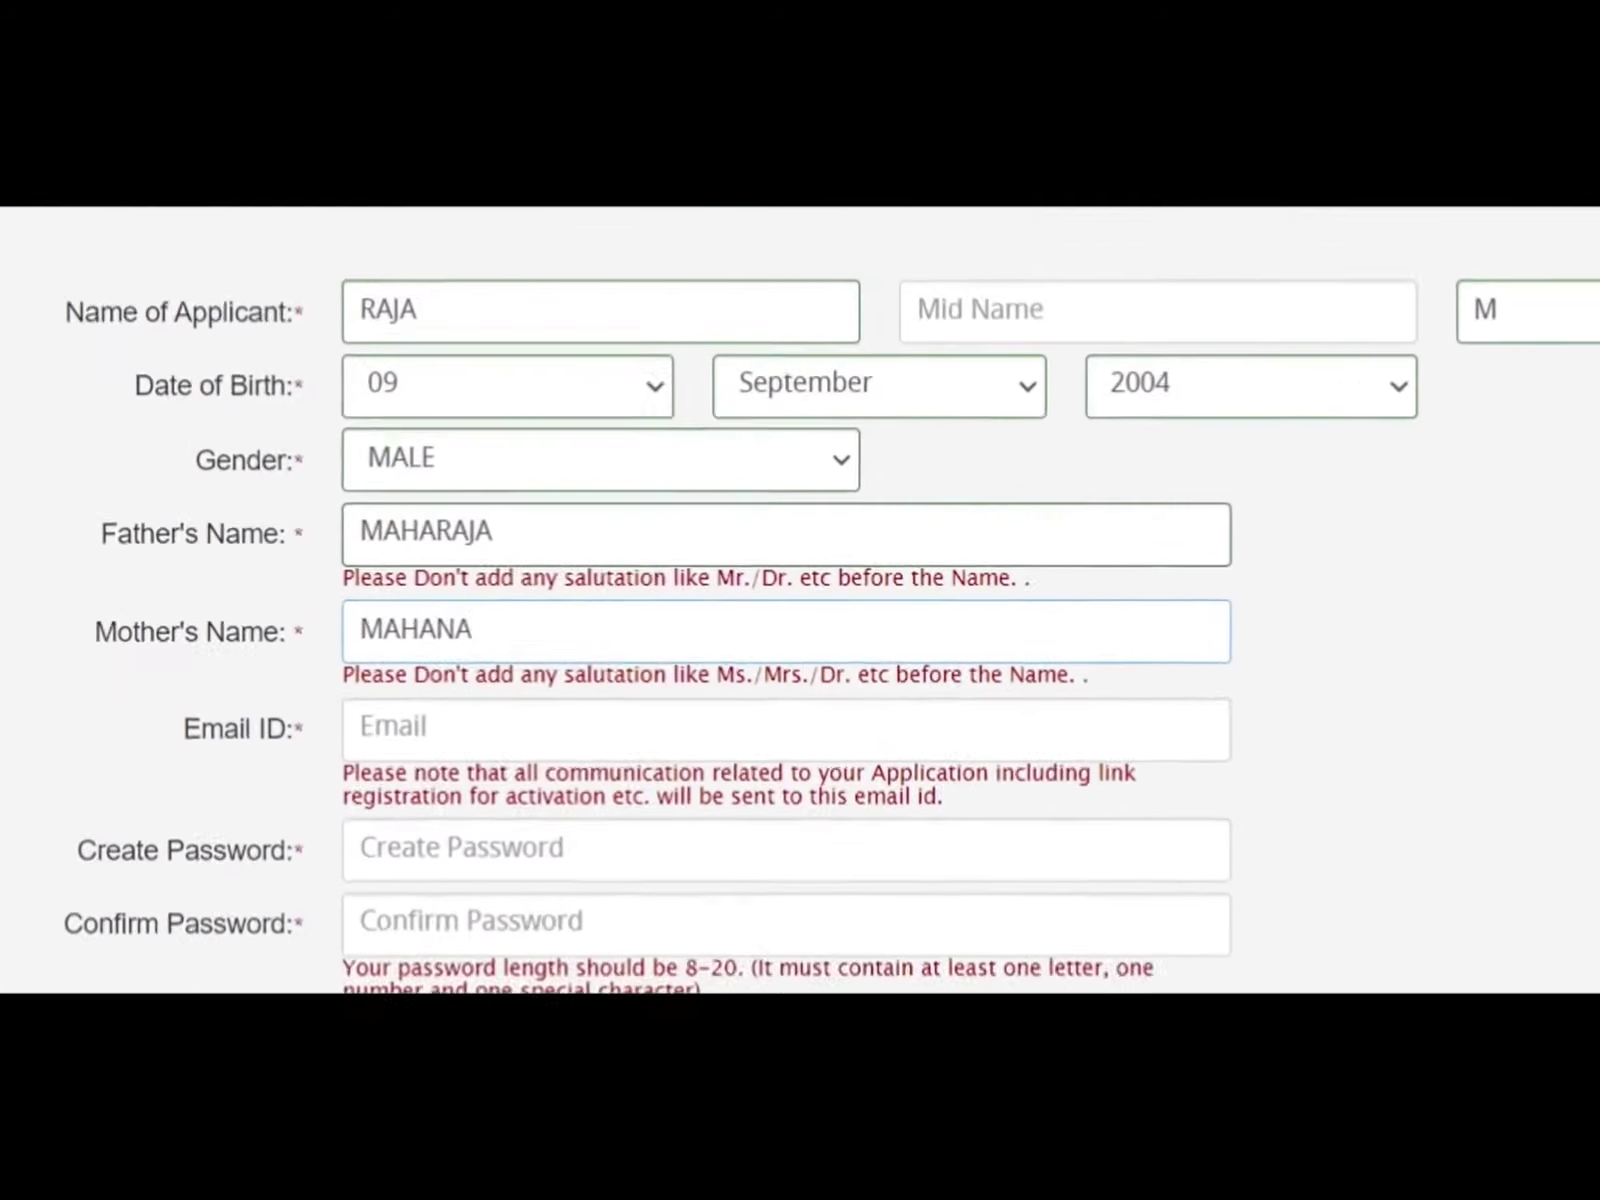
key(BackSpace)
key(BackSpace)
text(RANI)
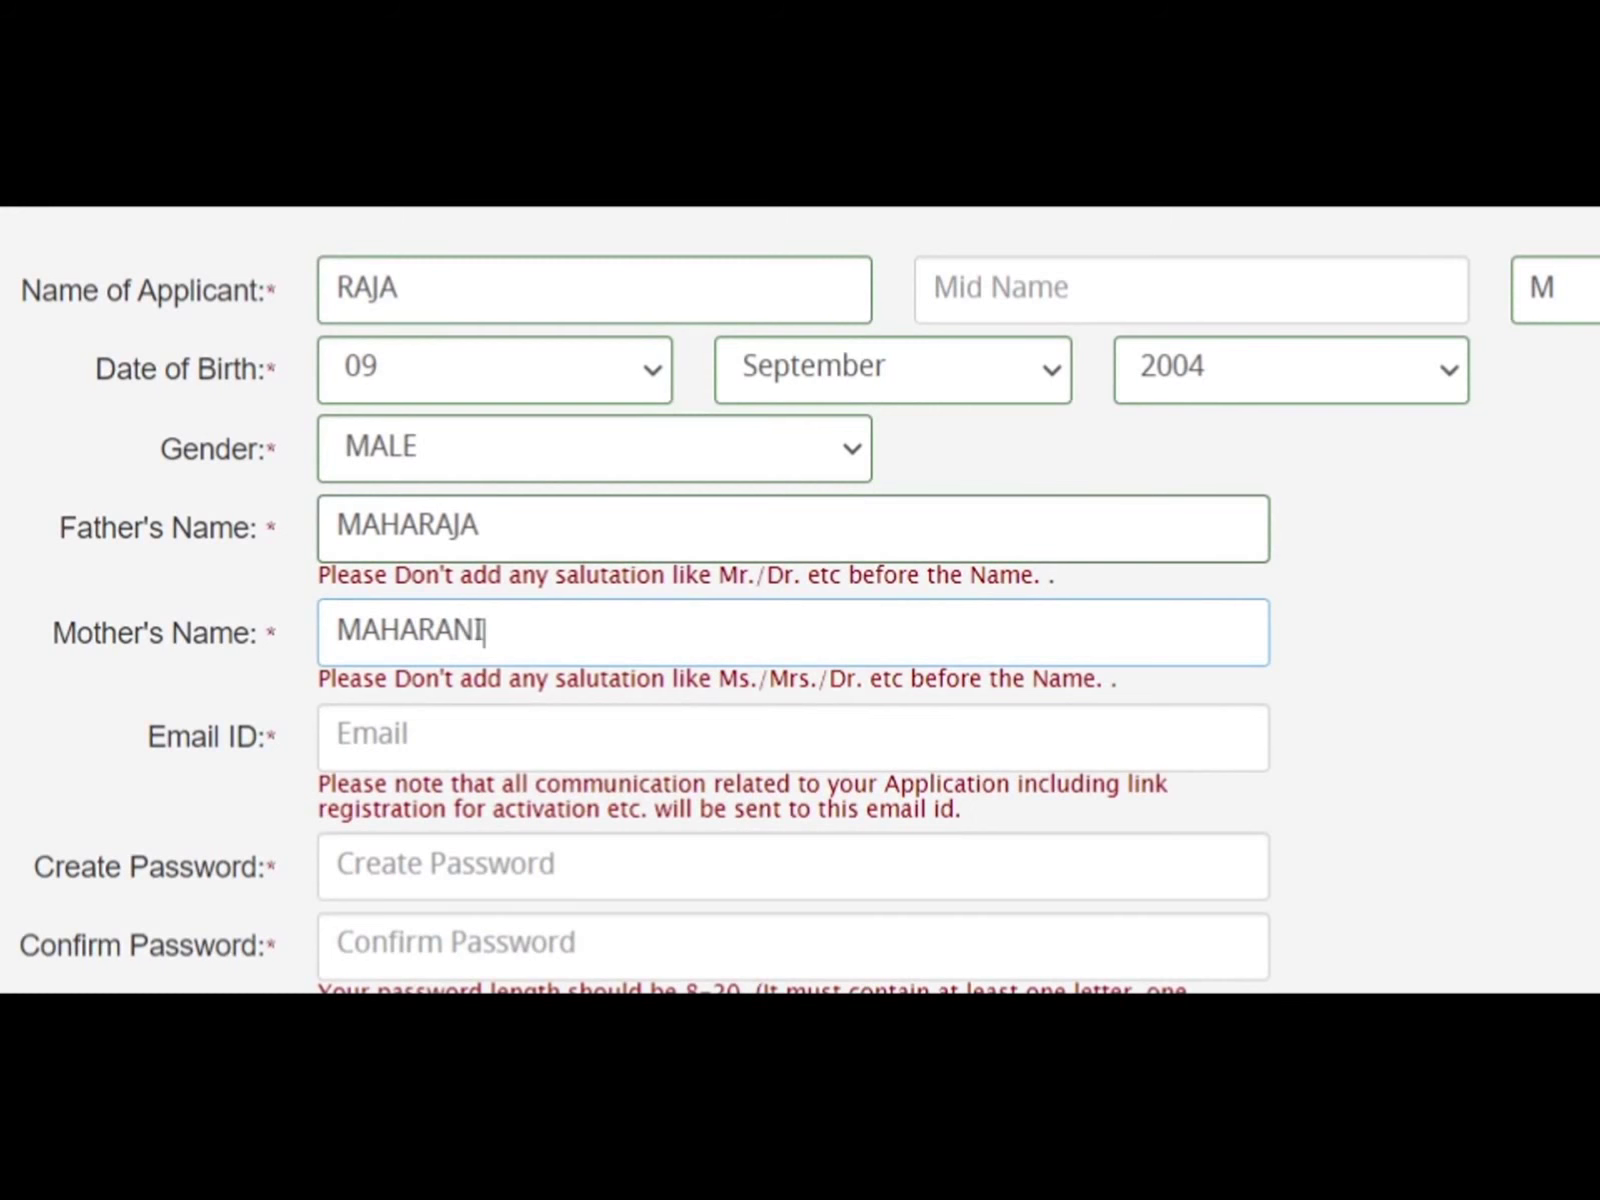
key(Tab)
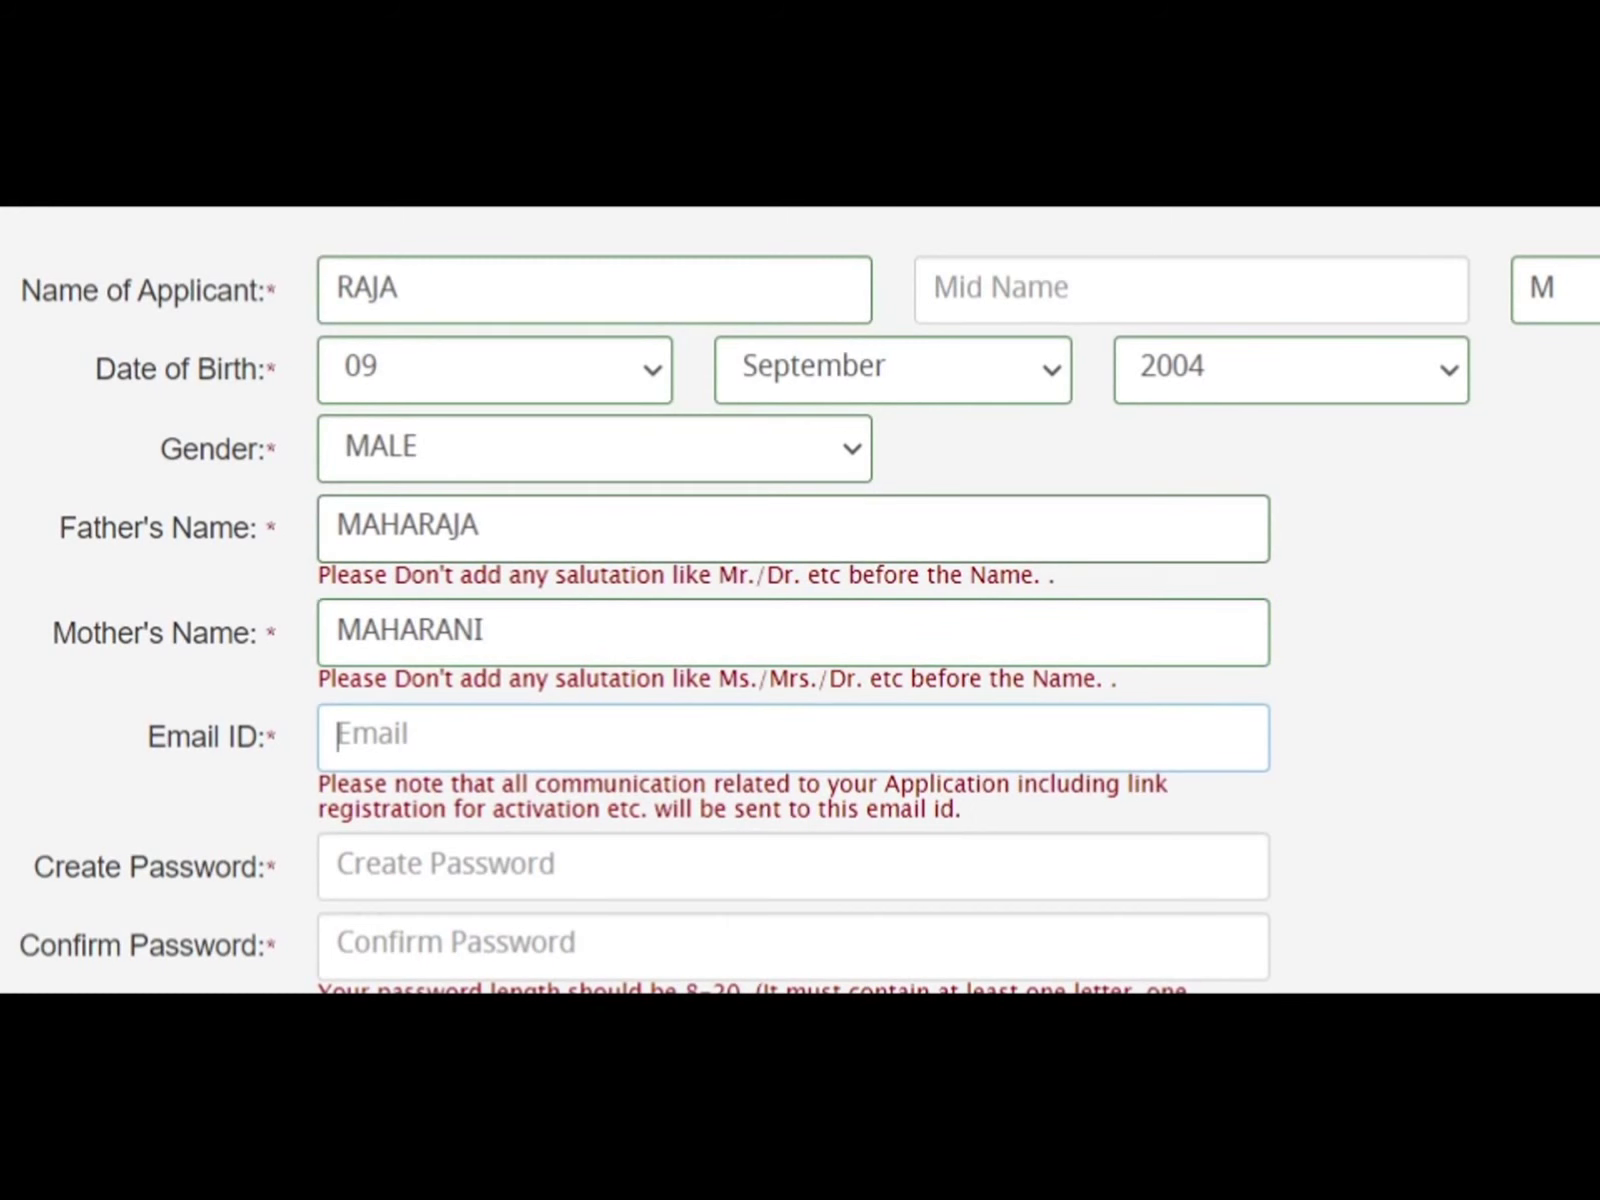
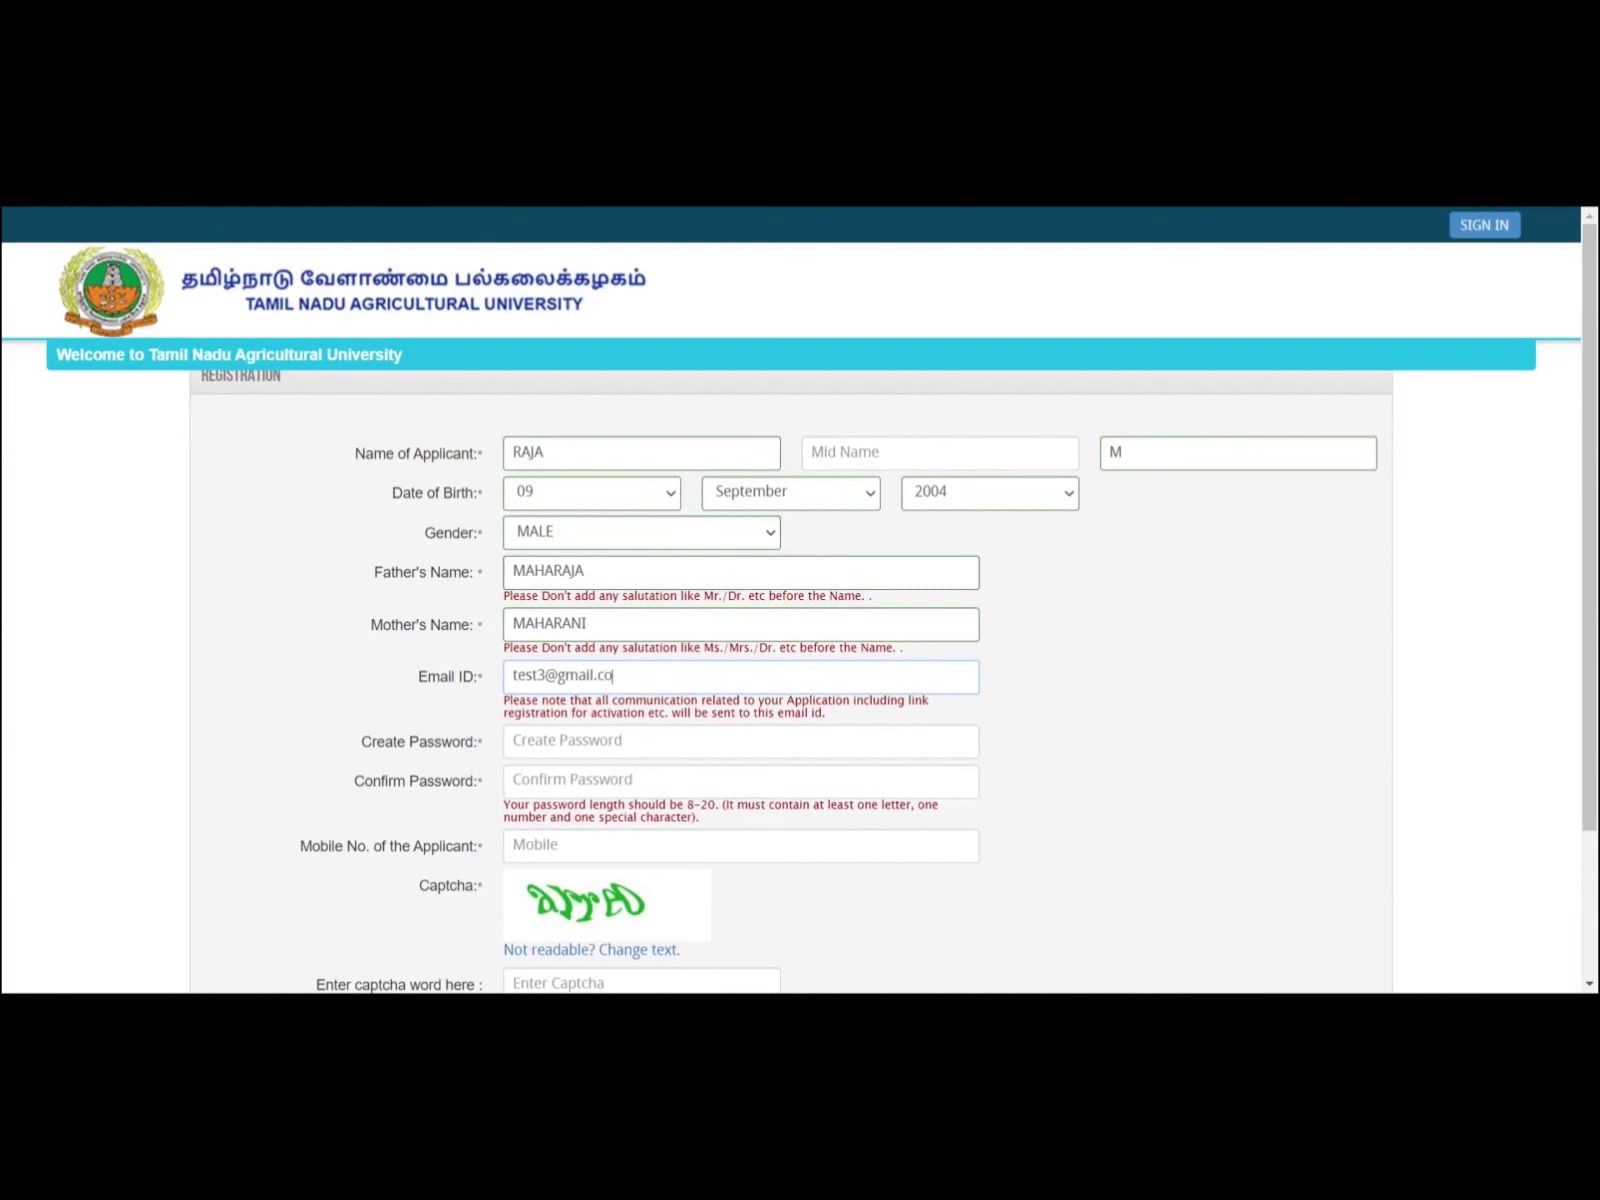
Enter the account password and confirm it.
click(600, 741)
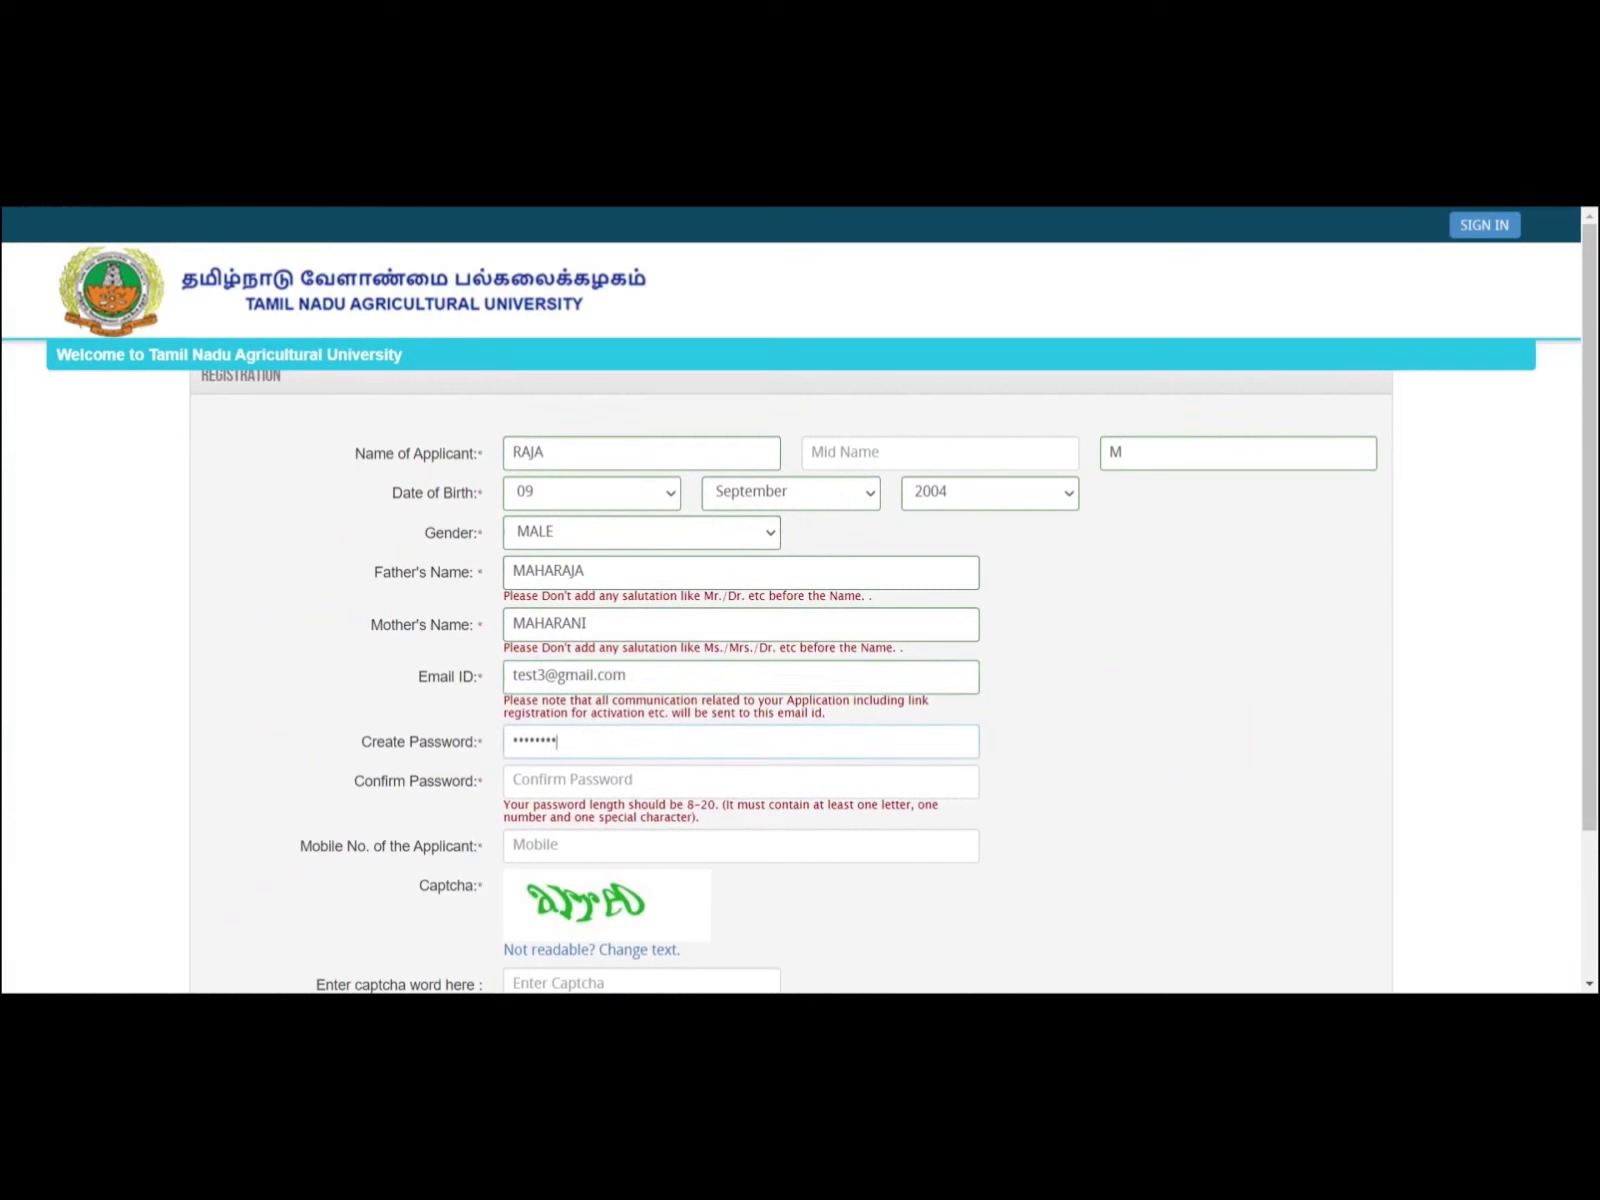
click(547, 778)
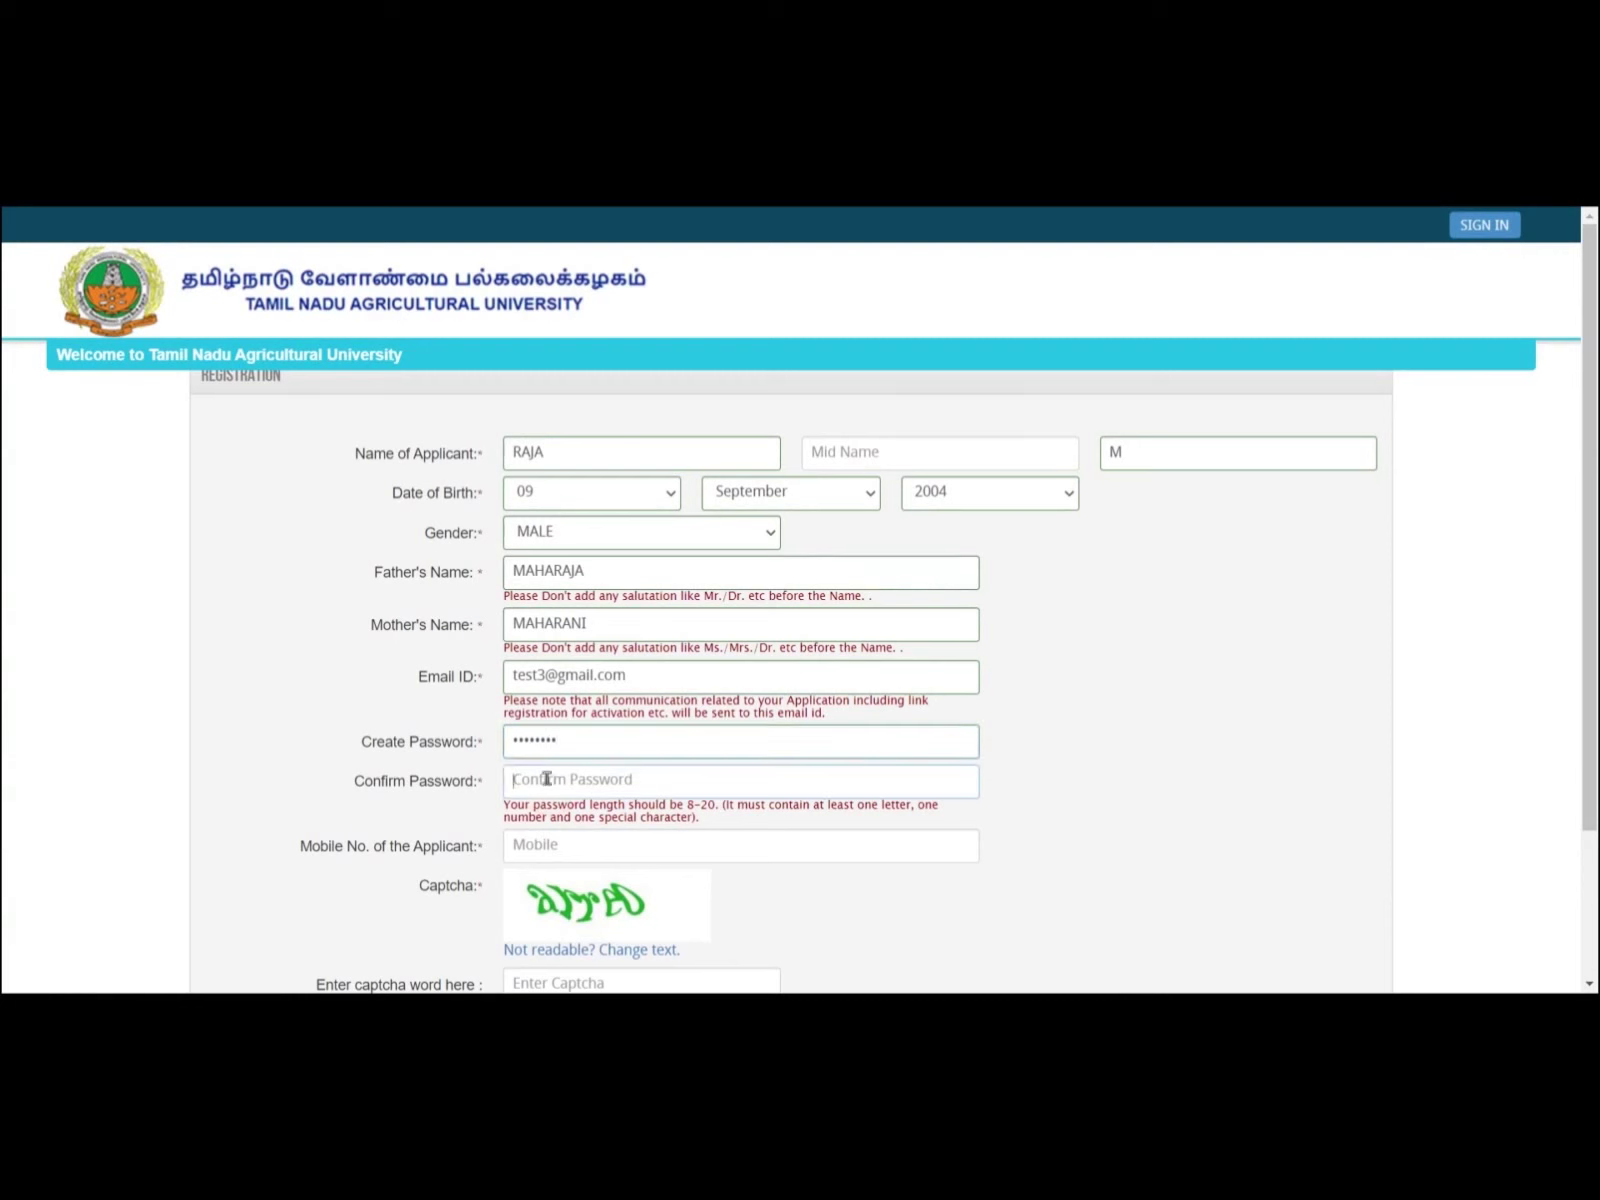
text(t)
Enter the mobile number and captcha word, then submit the registration for review.
scroll(789, 793, down, 3)
click(553, 656)
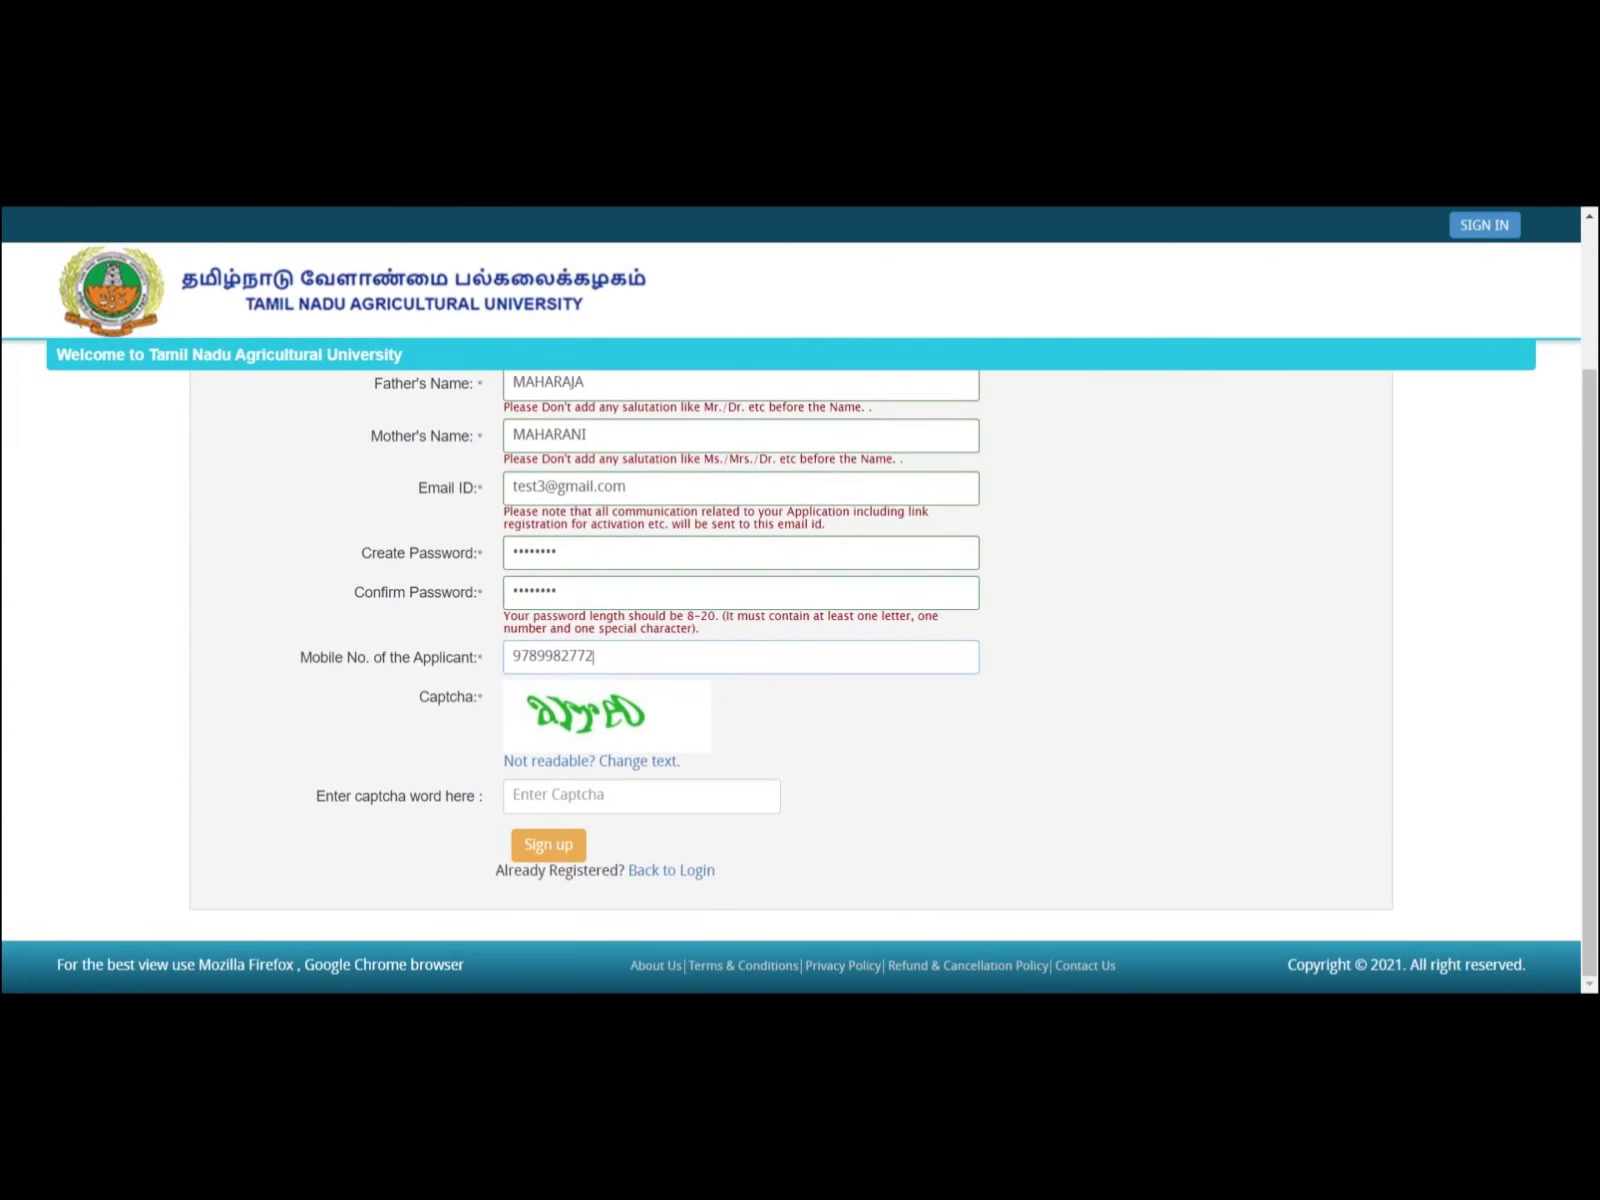
click(561, 788)
text(arreo)
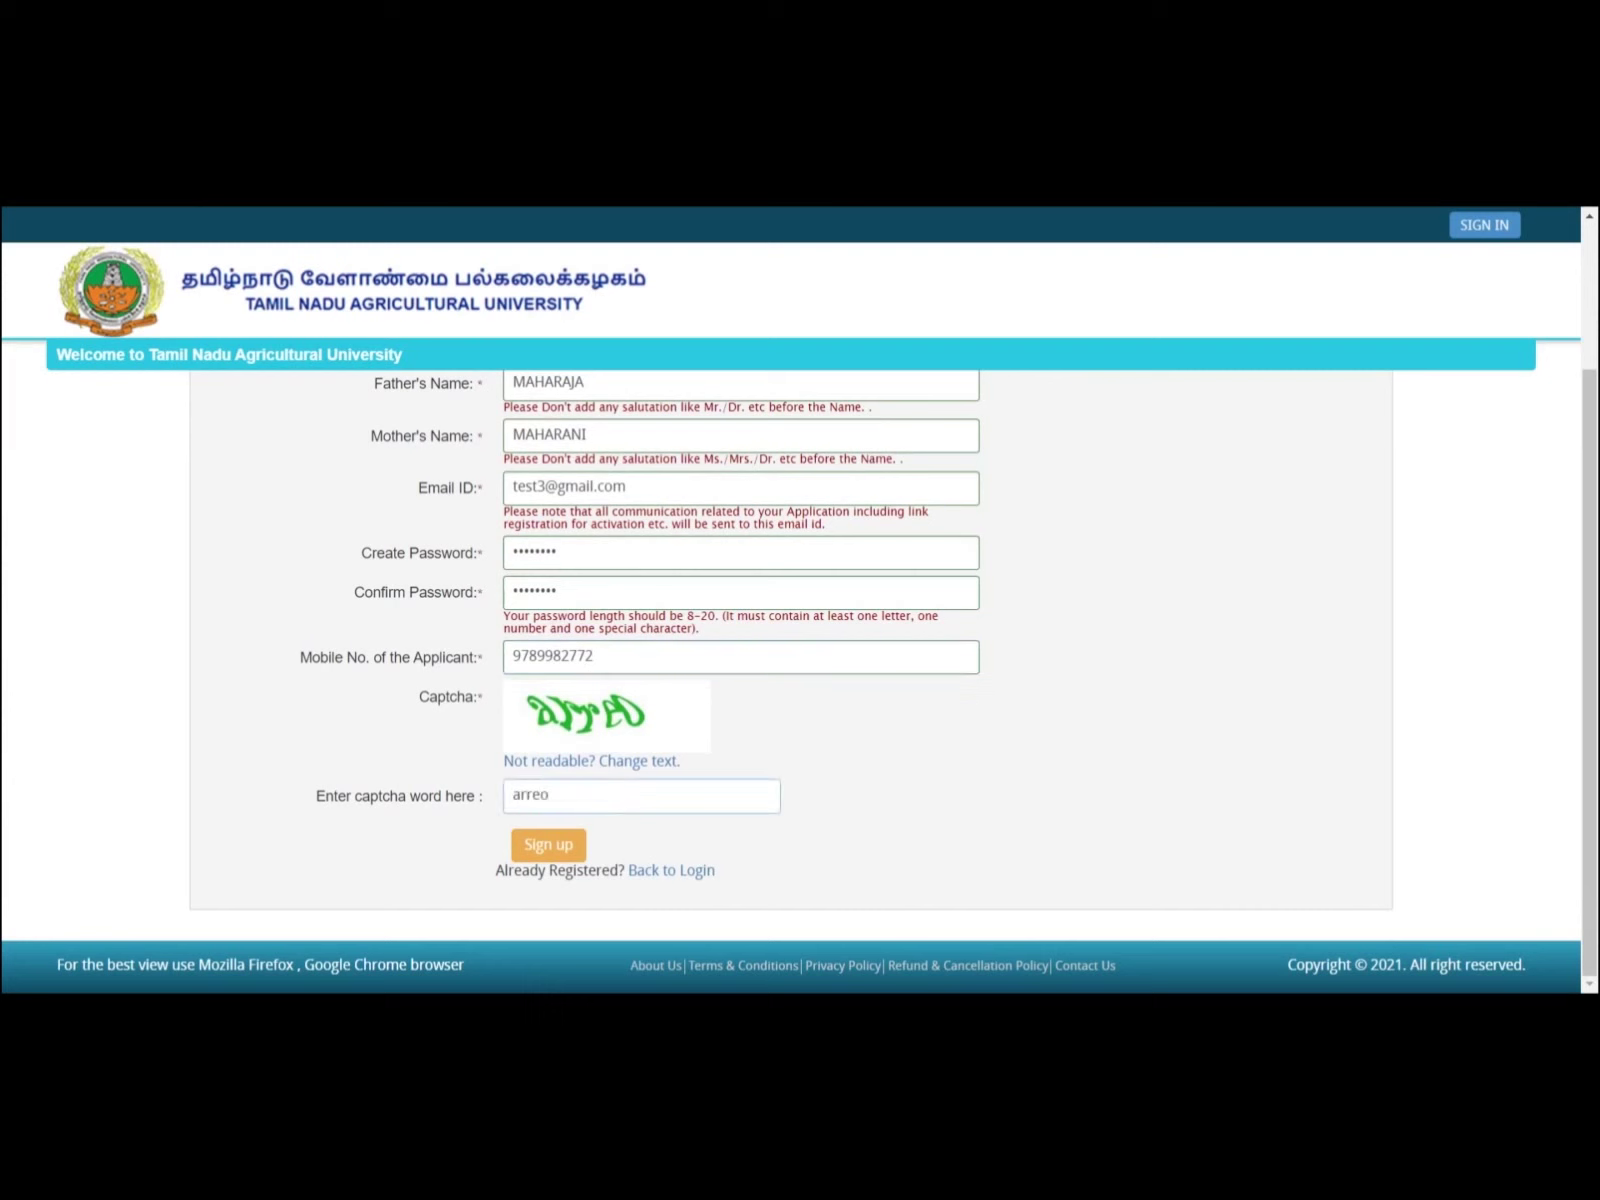
click(559, 853)
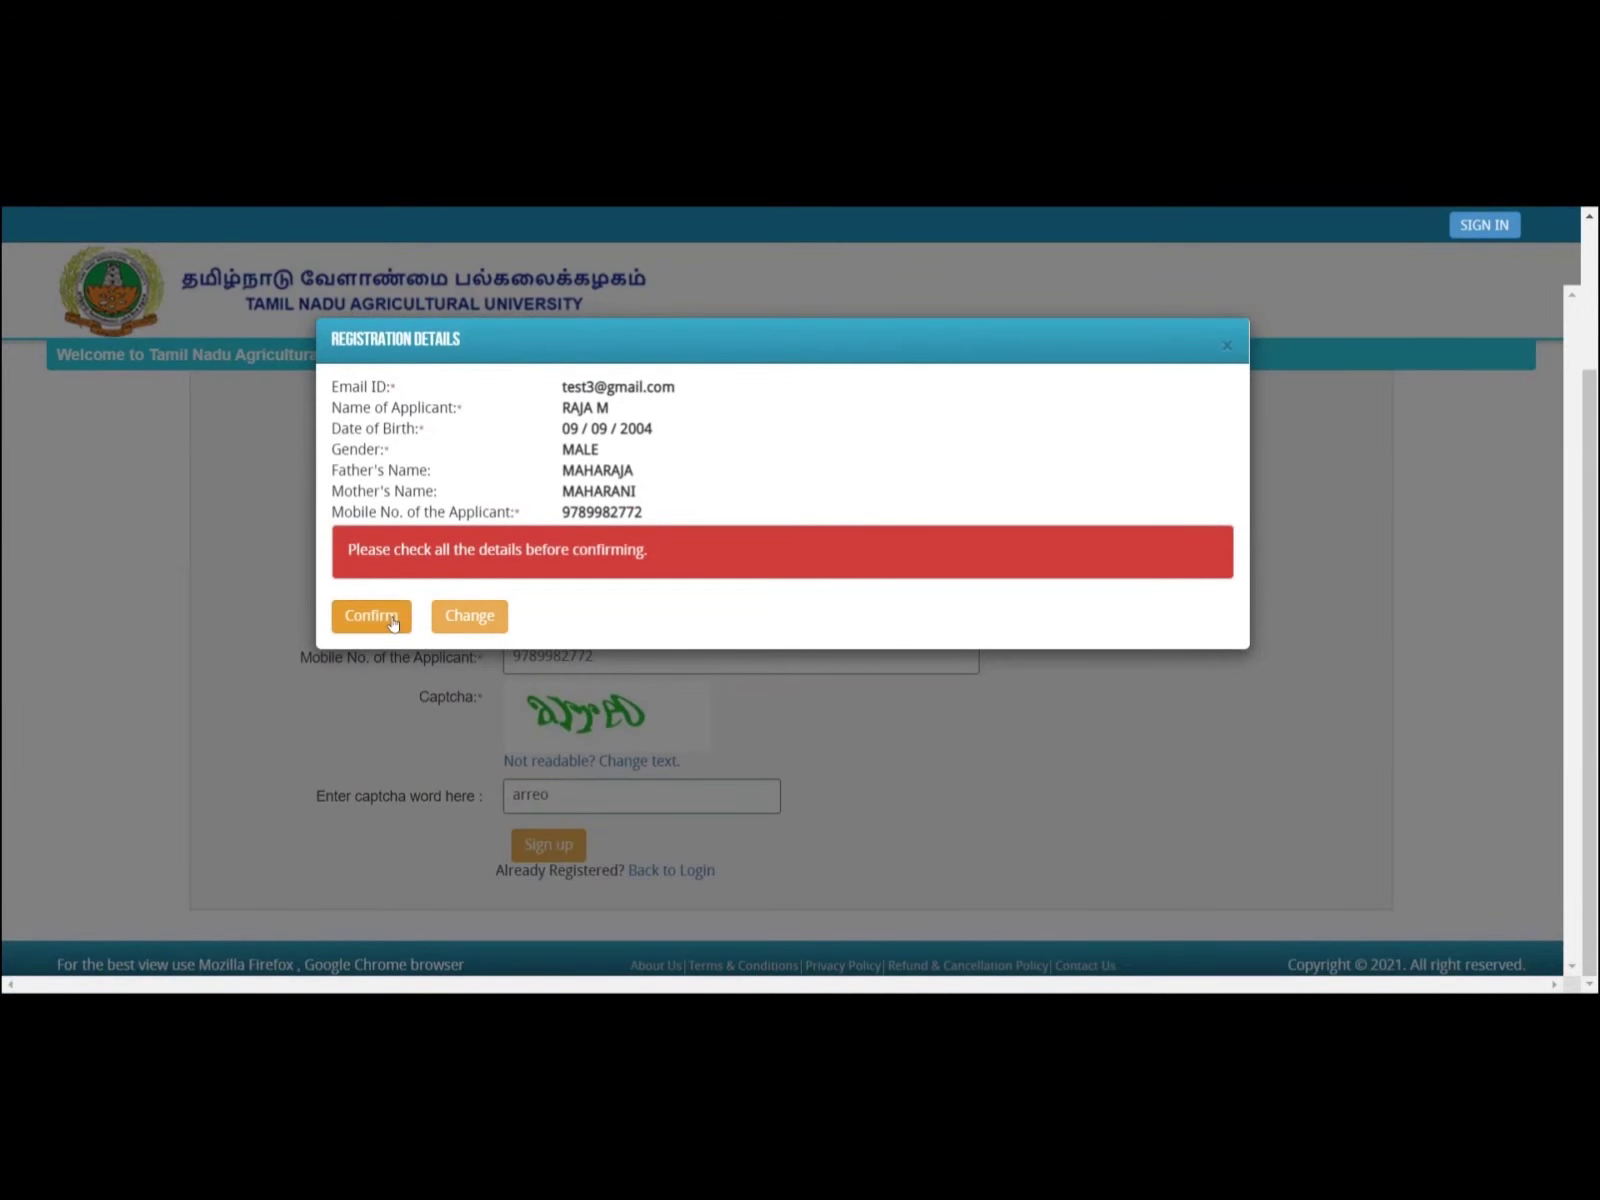
Confirm the registration details, note the OTP reminder and return to the home page.
click(128, 745)
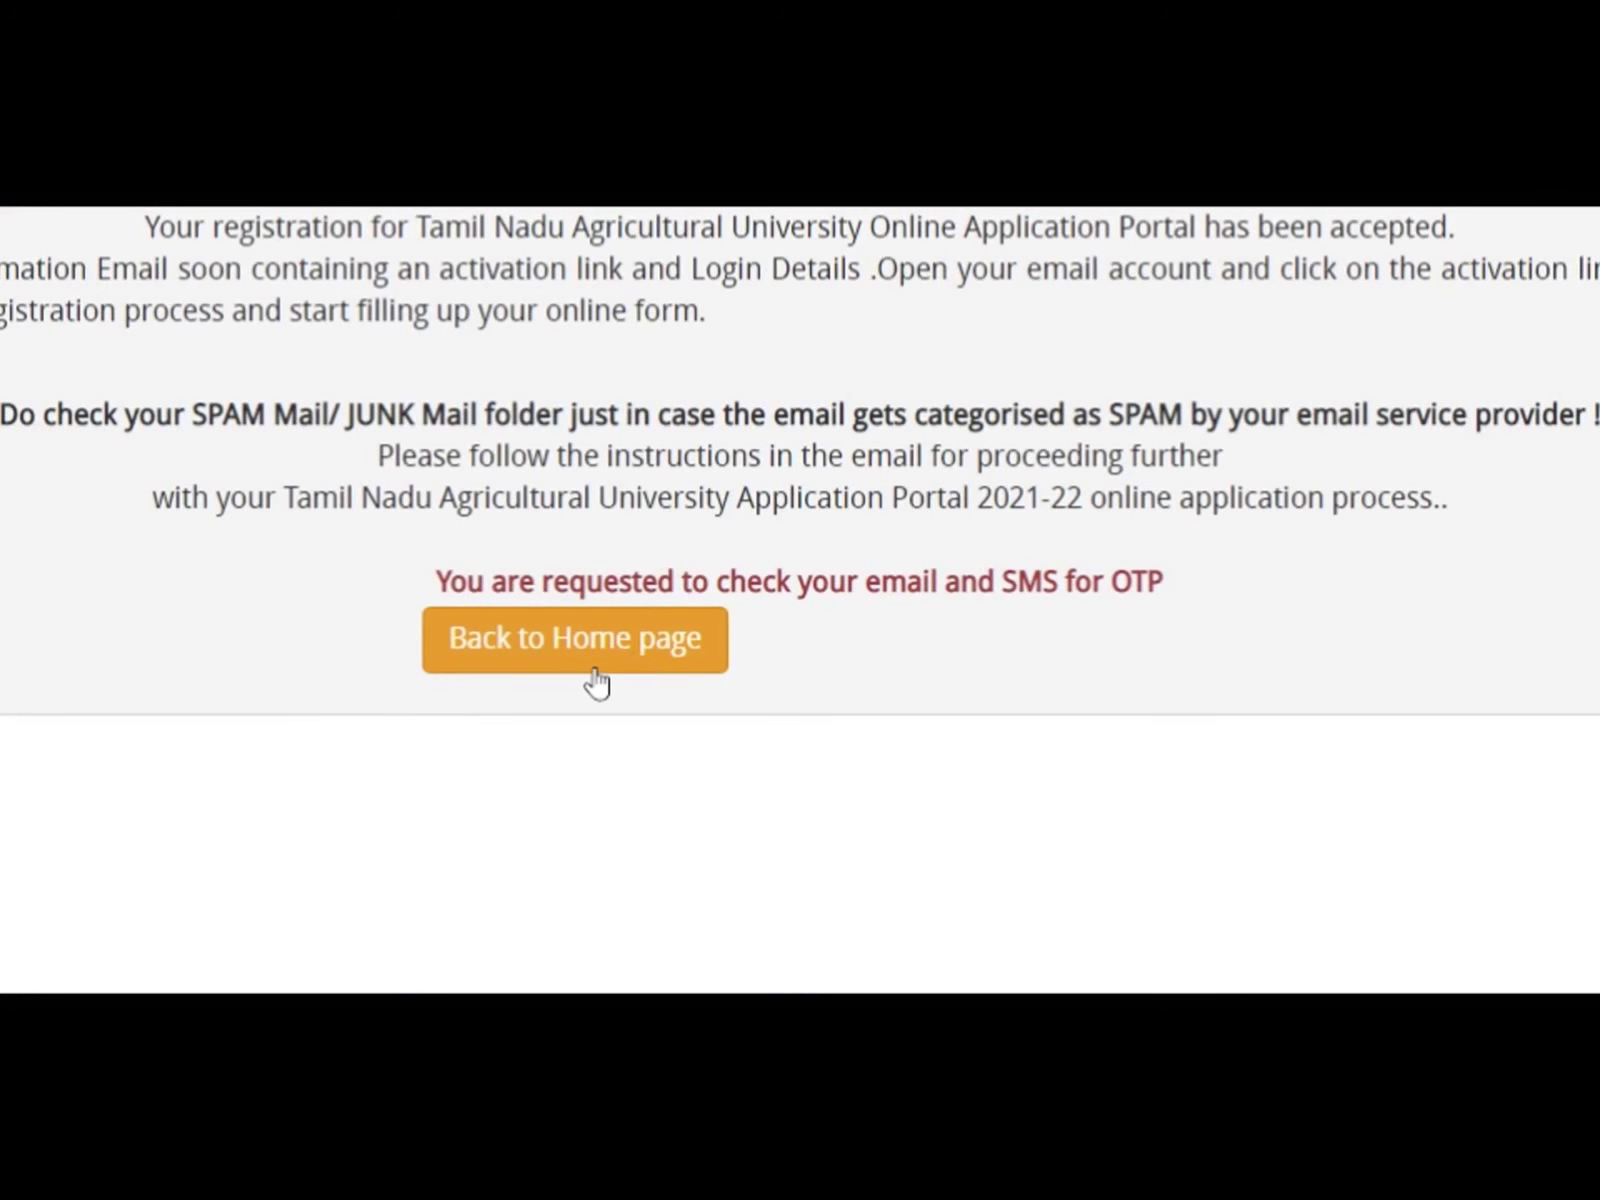
drag(847, 575, 1179, 600)
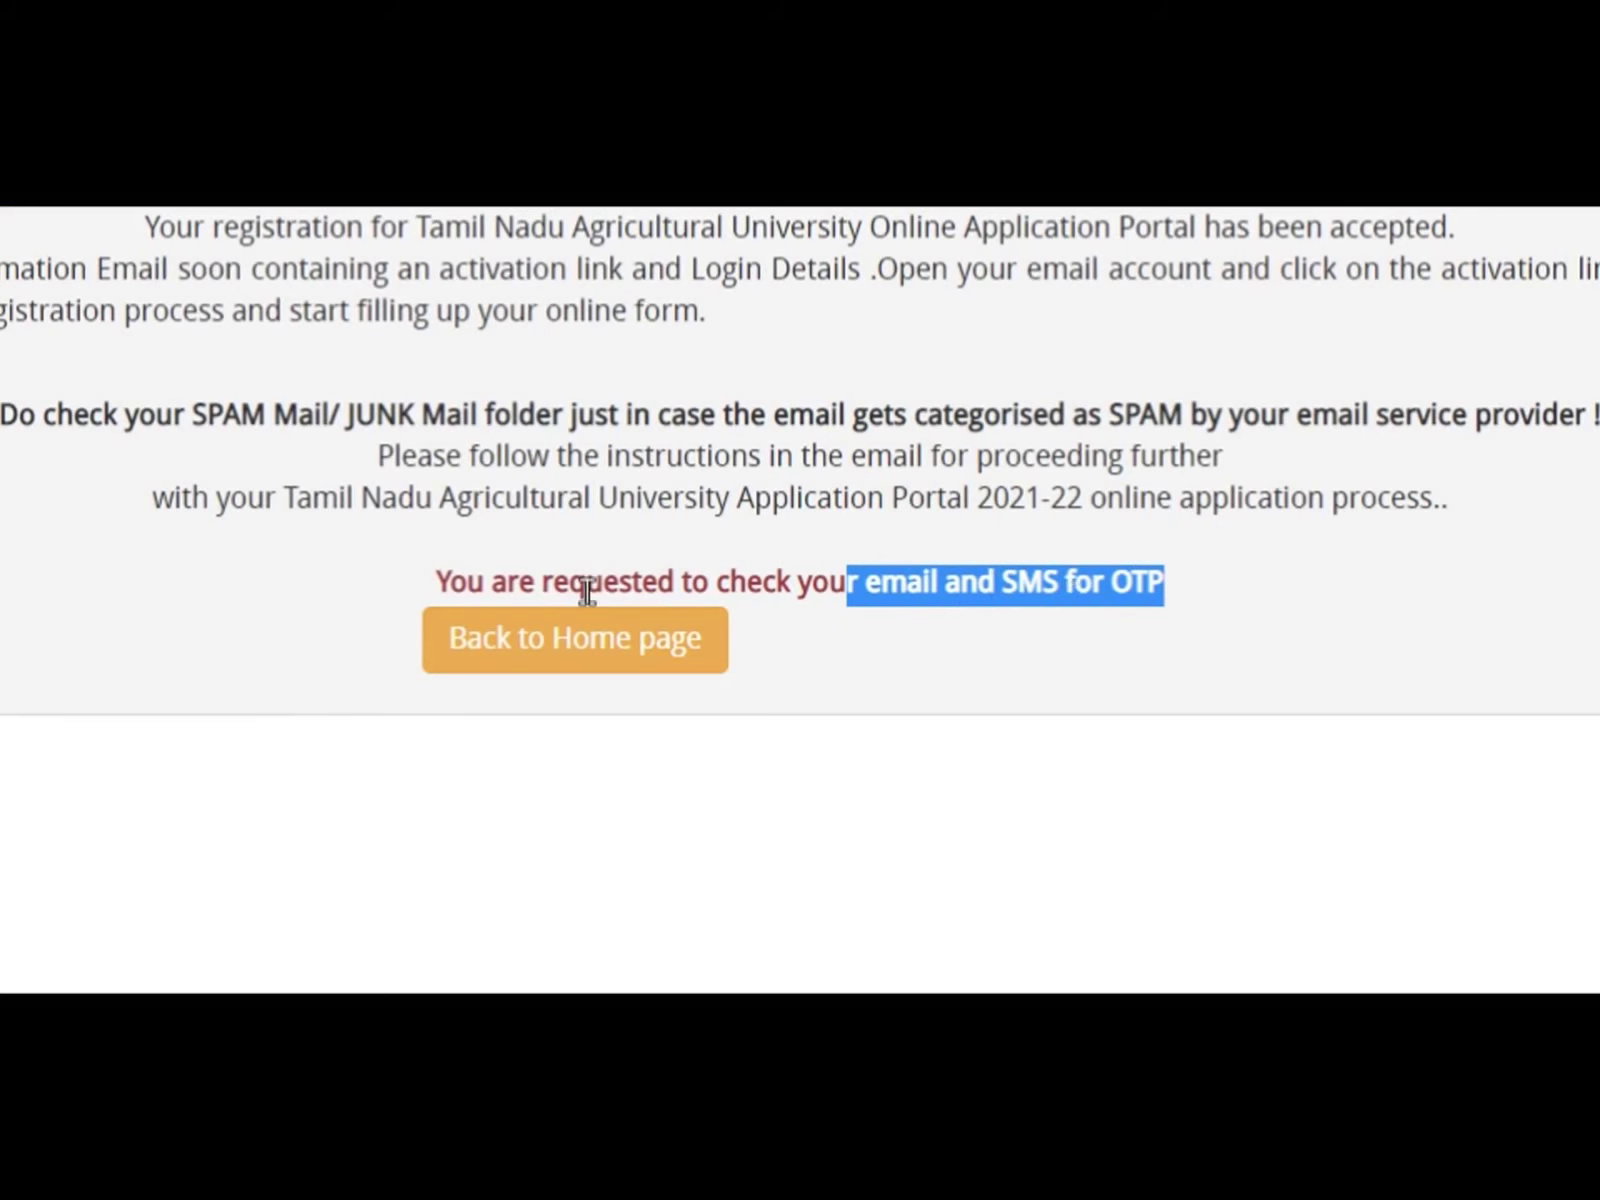
click(528, 642)
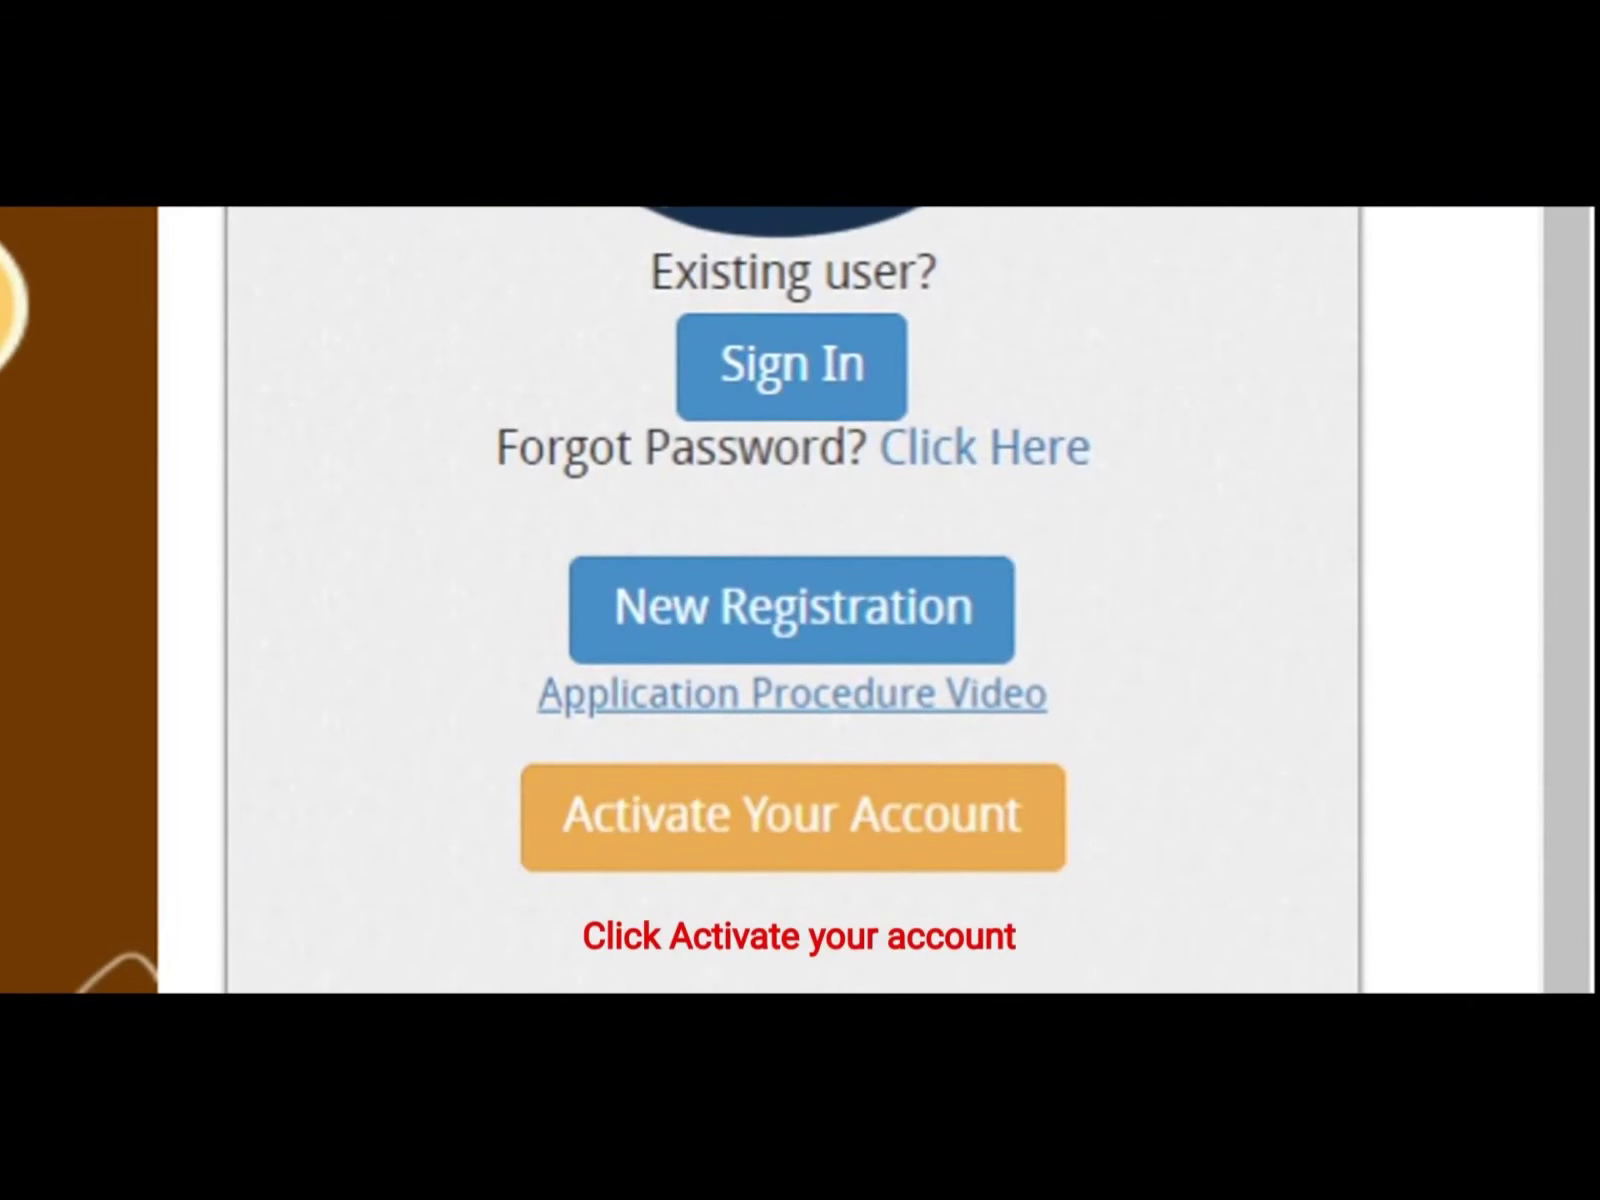
Activate the account using the registered e-mail as username and the received activation code.
click(830, 855)
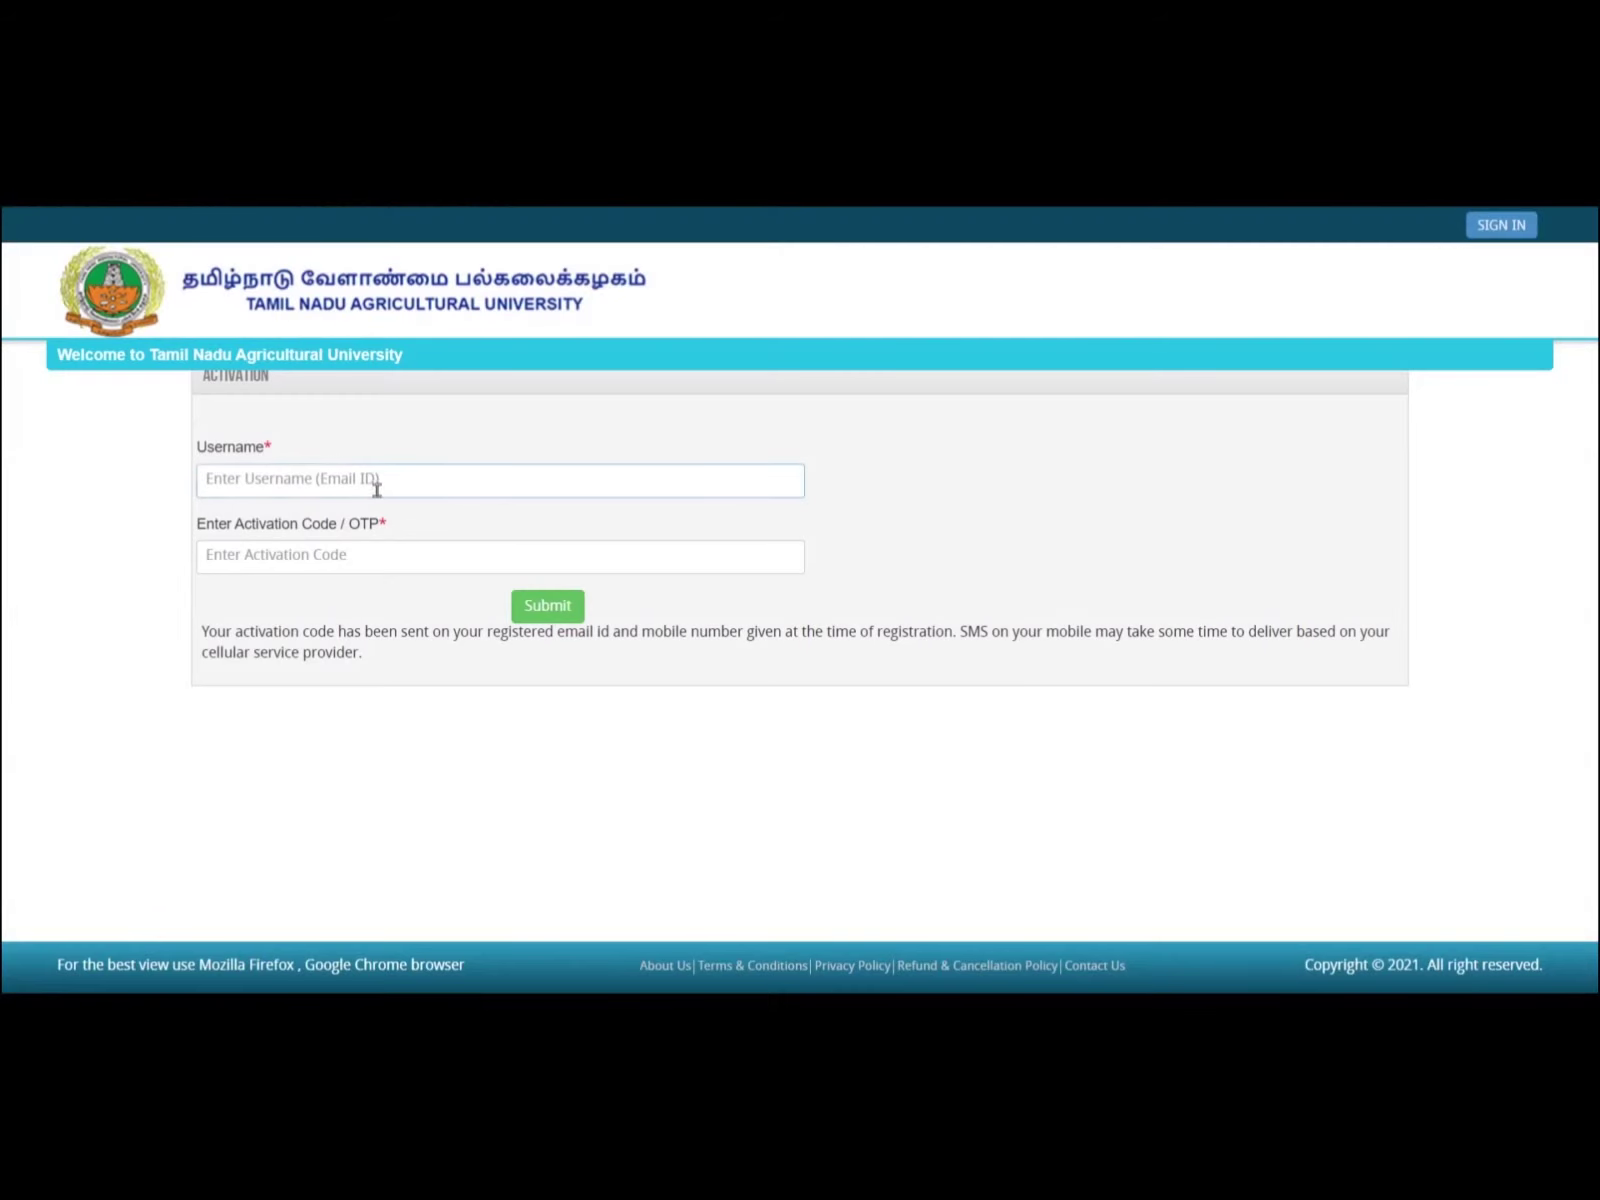
click(377, 484)
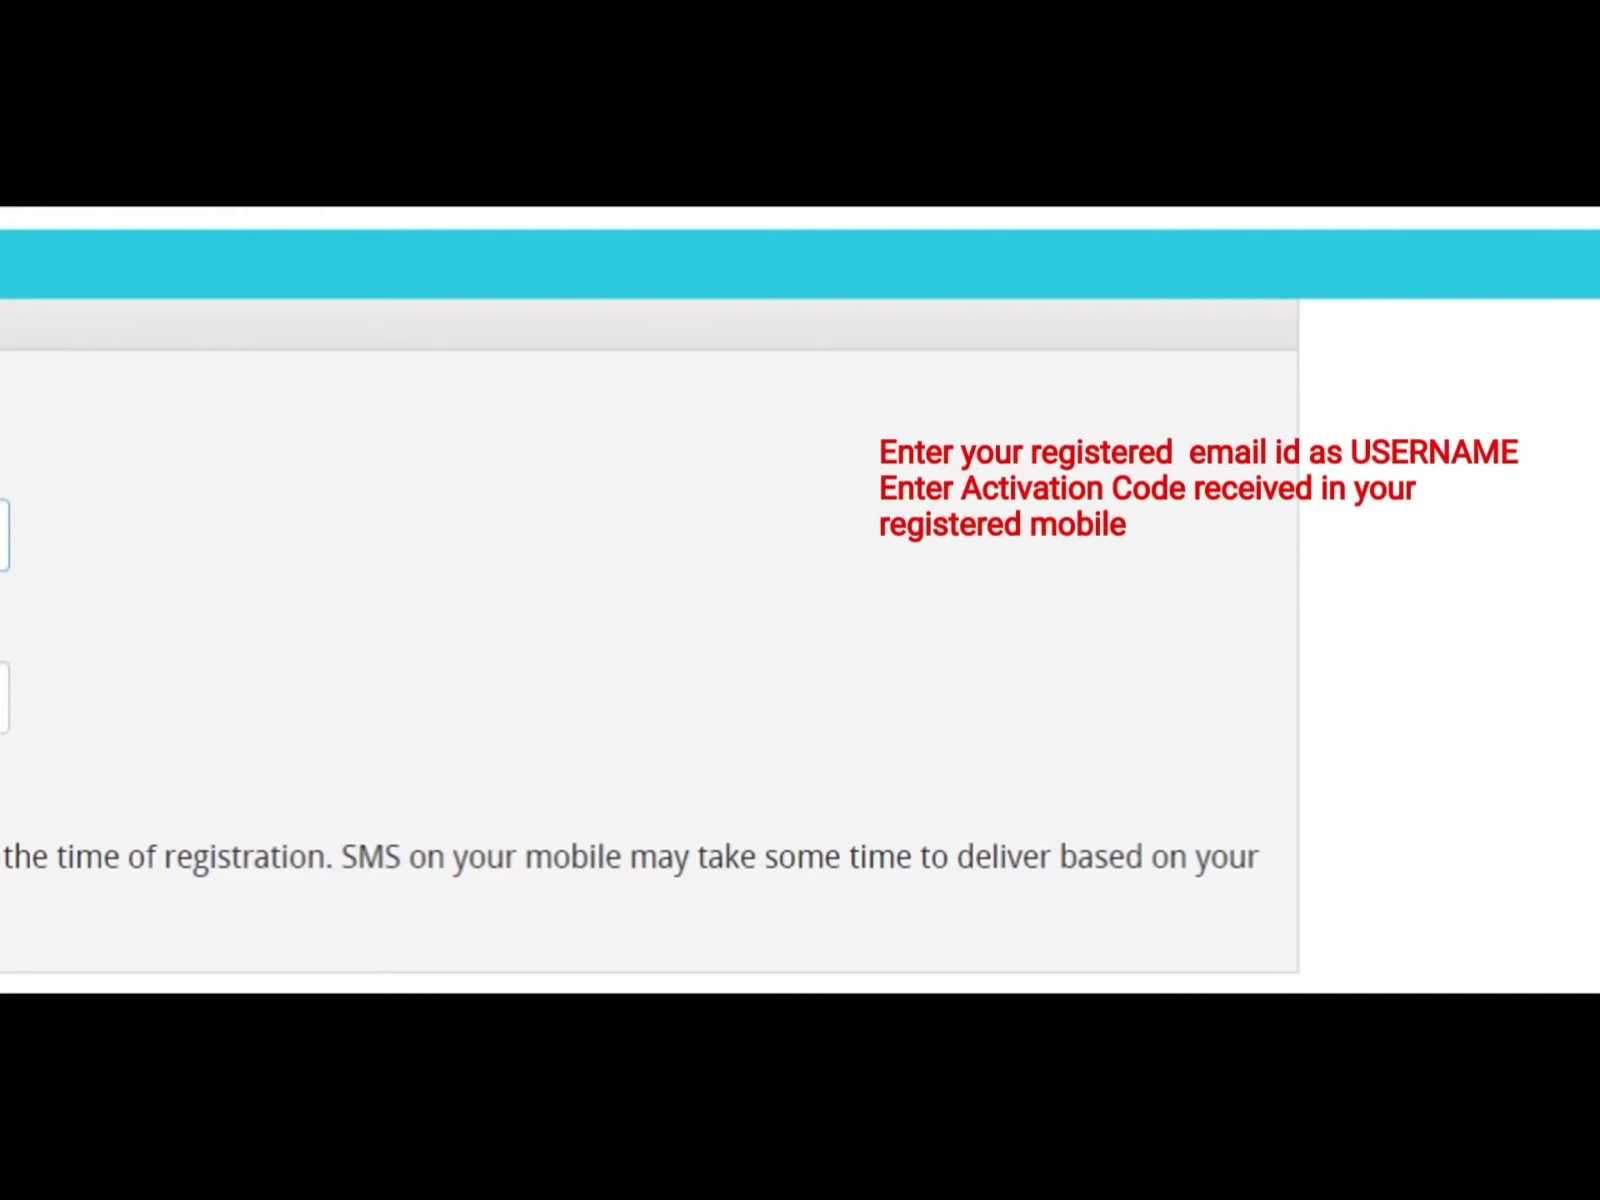
click(135, 590)
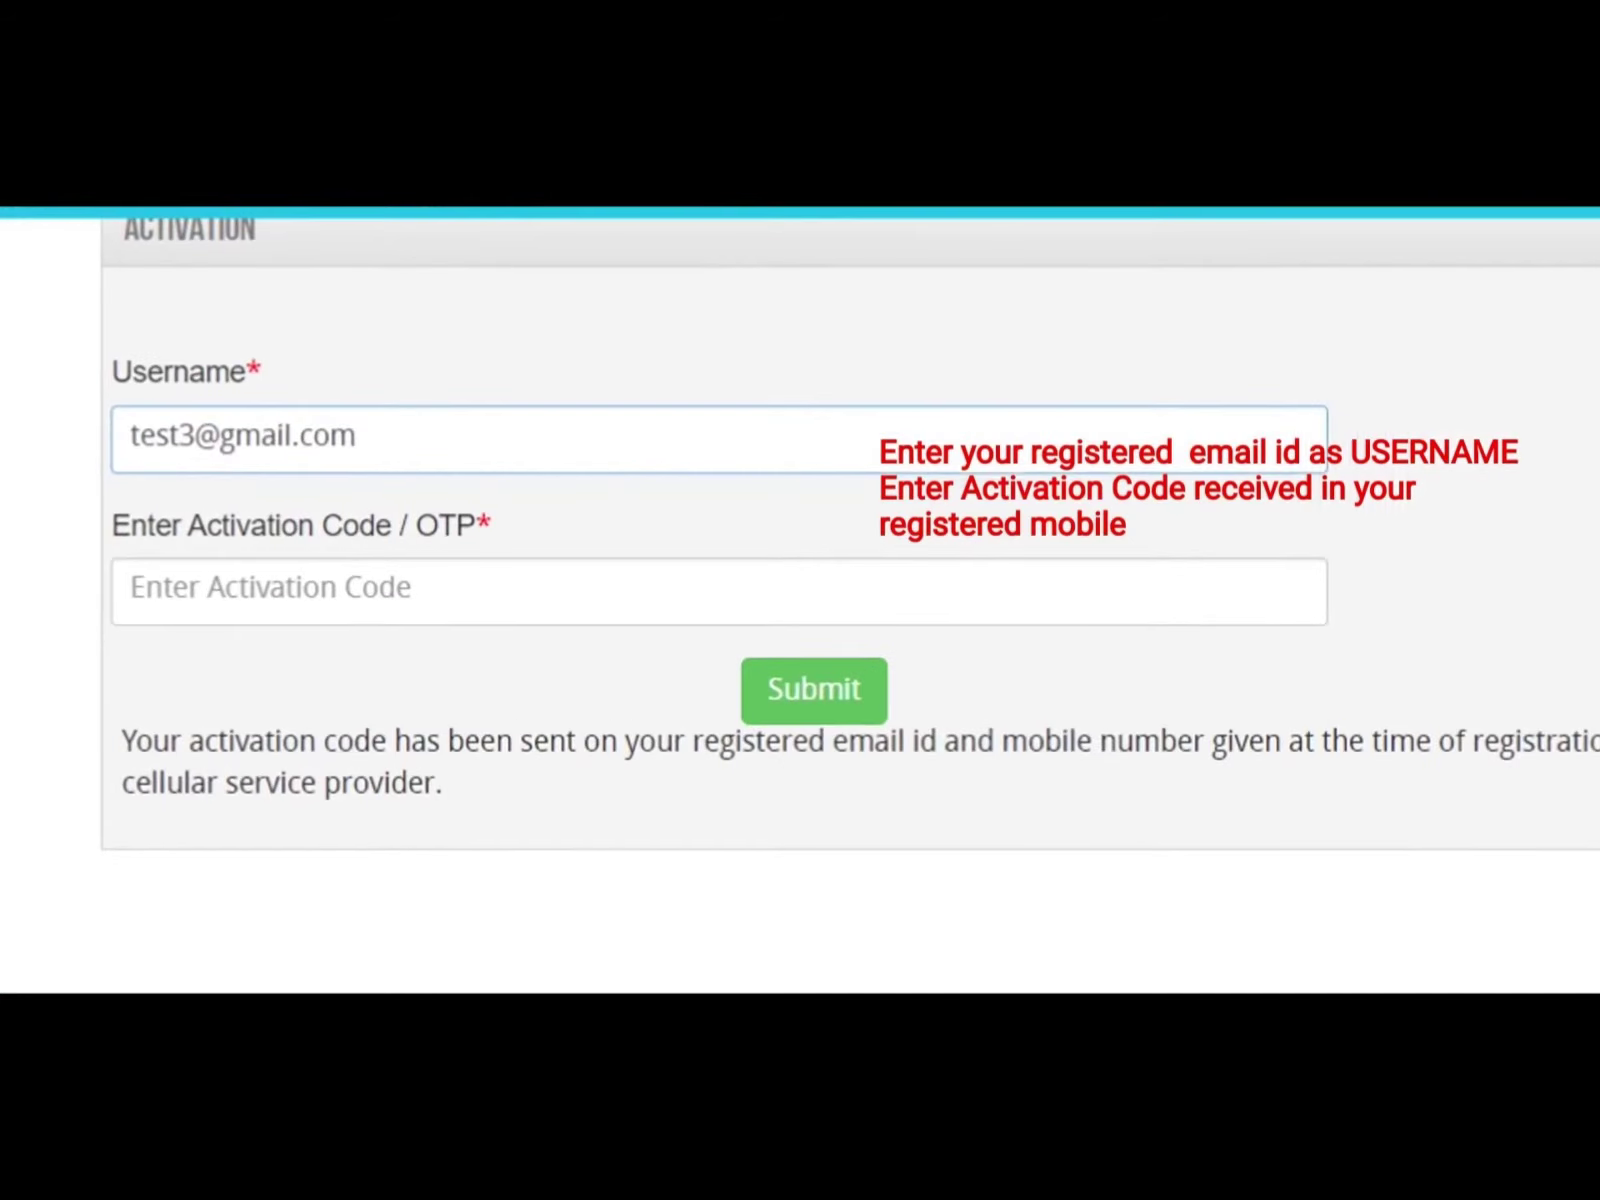
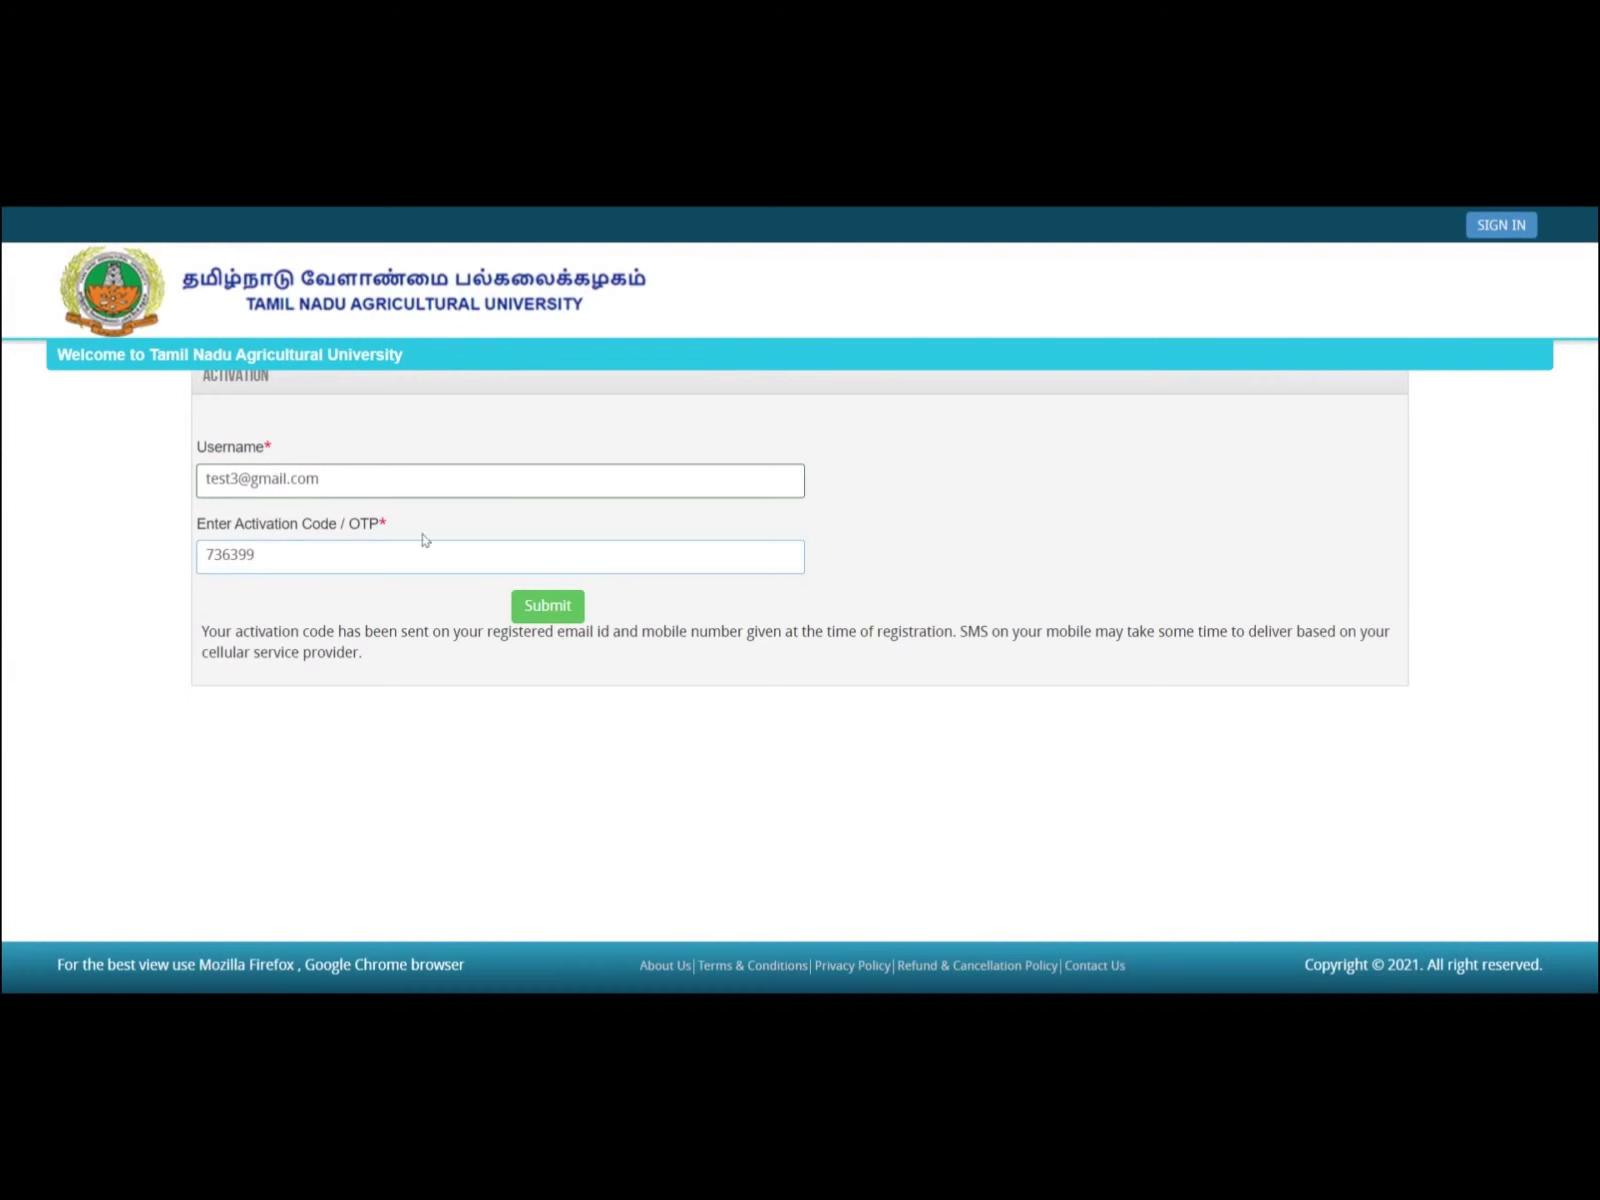
drag(203, 631, 524, 640)
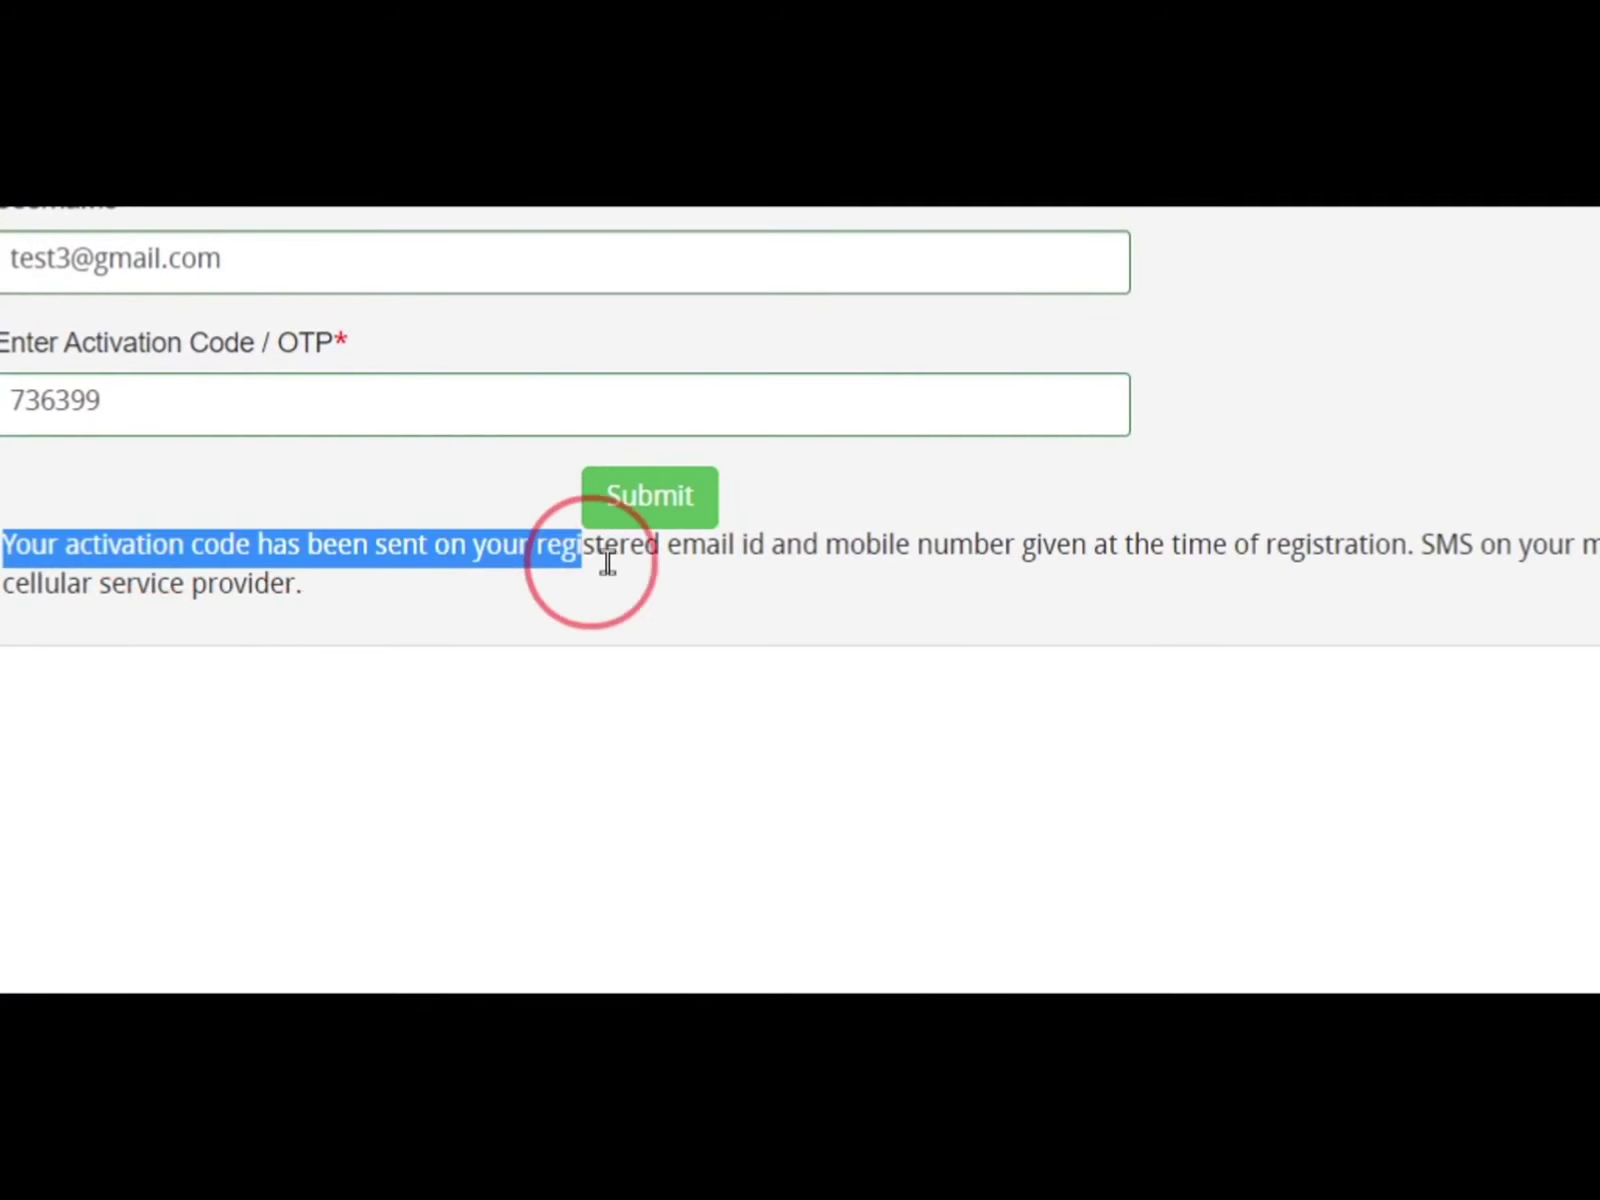
drag(608, 565, 1127, 605)
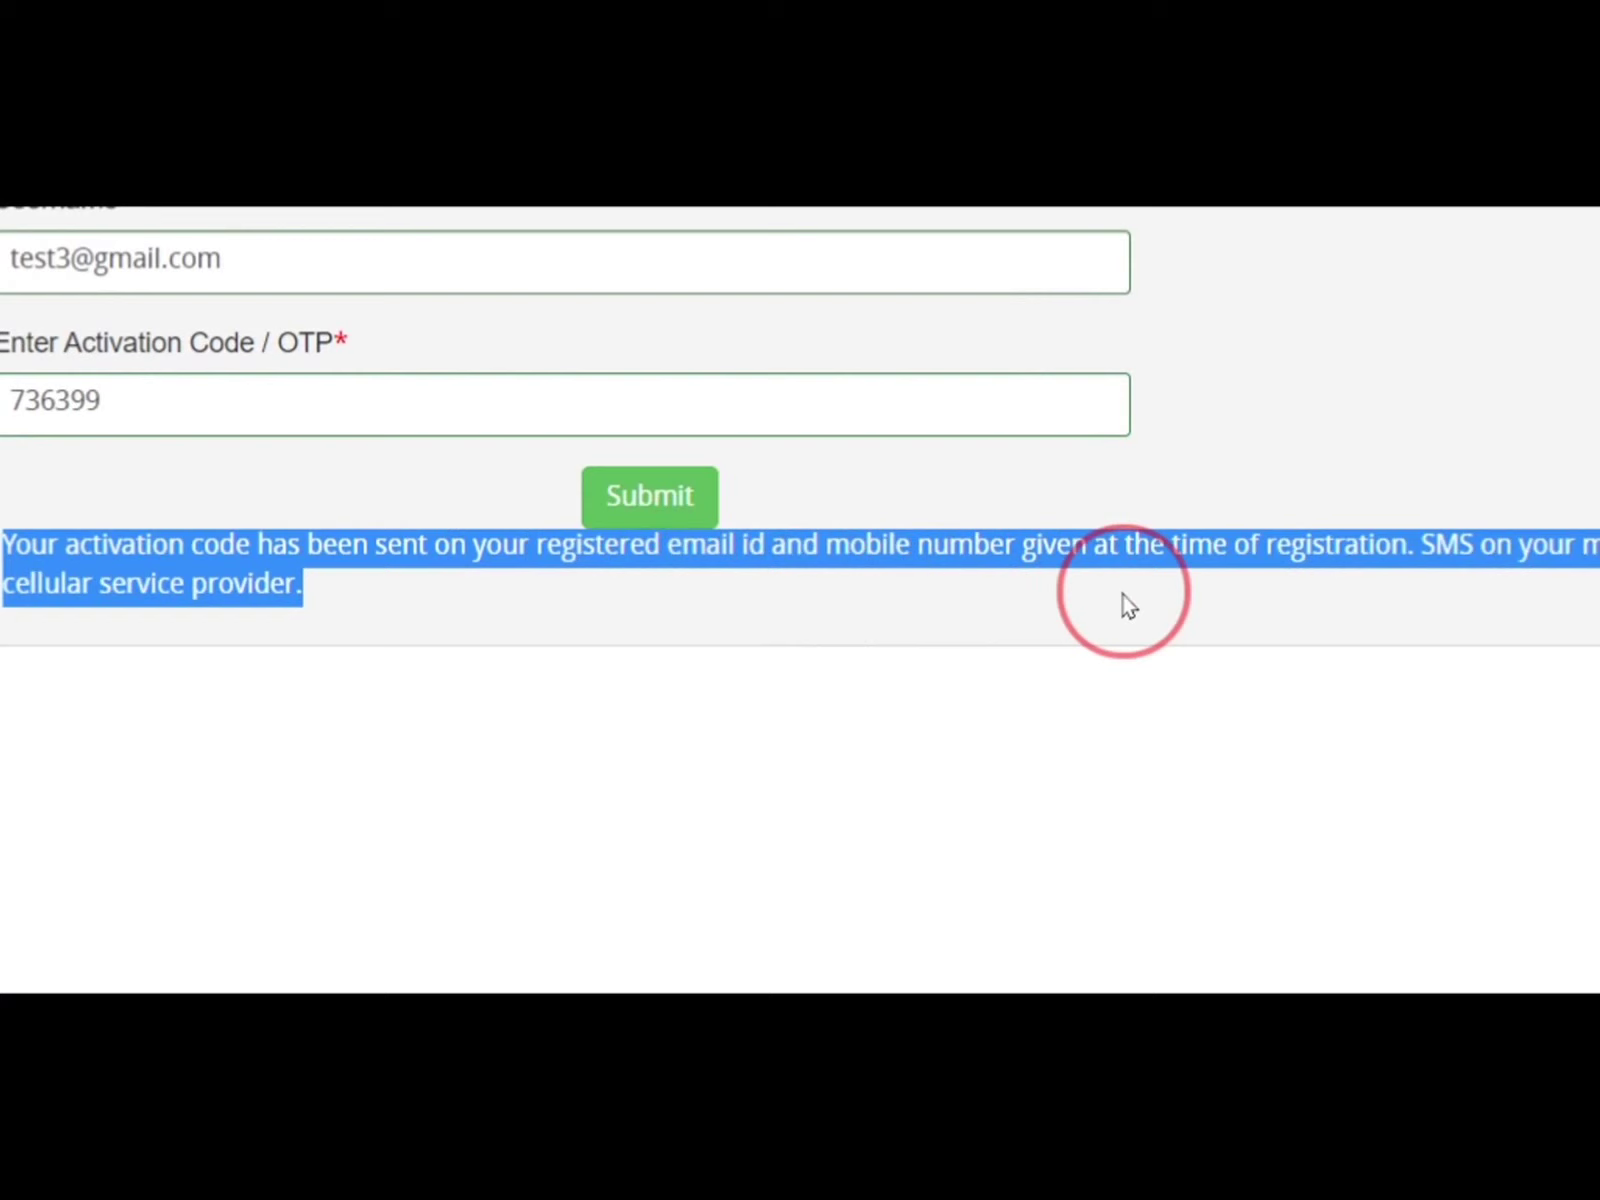
click(670, 500)
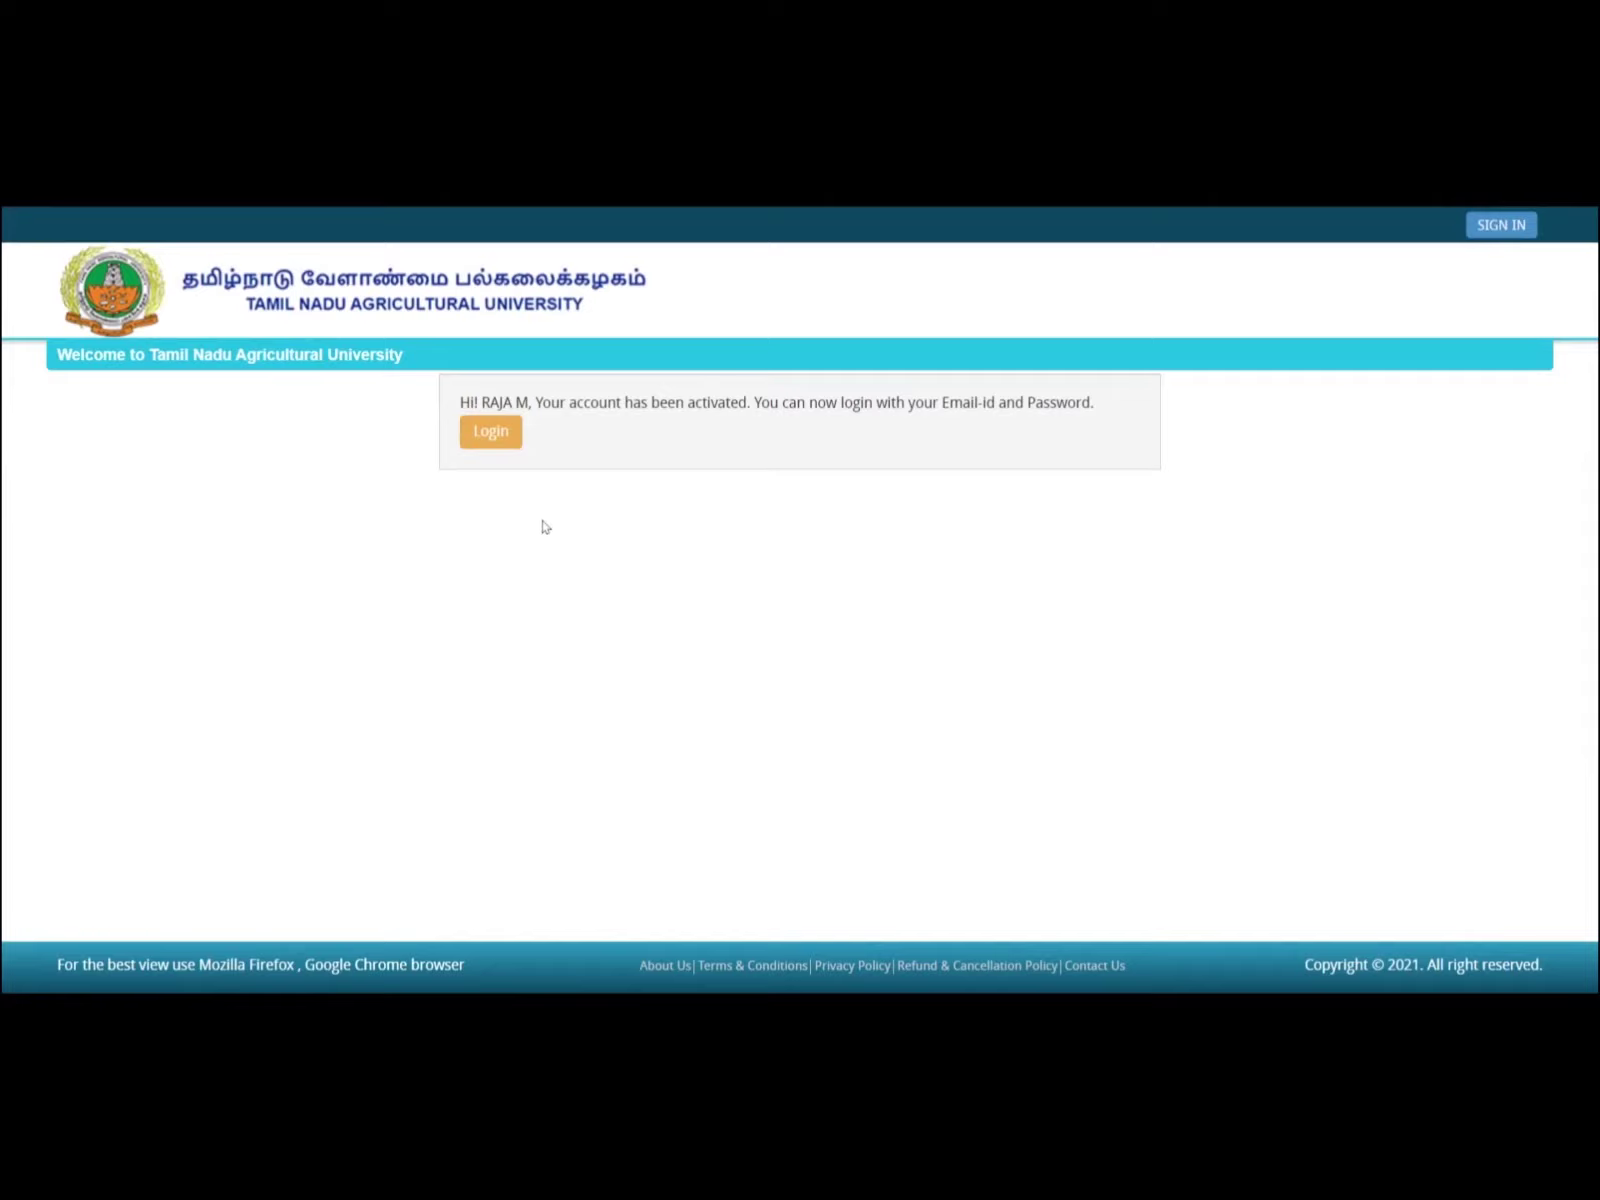
Acknowledge the account-activated message and continue to the portal home page via Login.
drag(633, 402, 1455, 380)
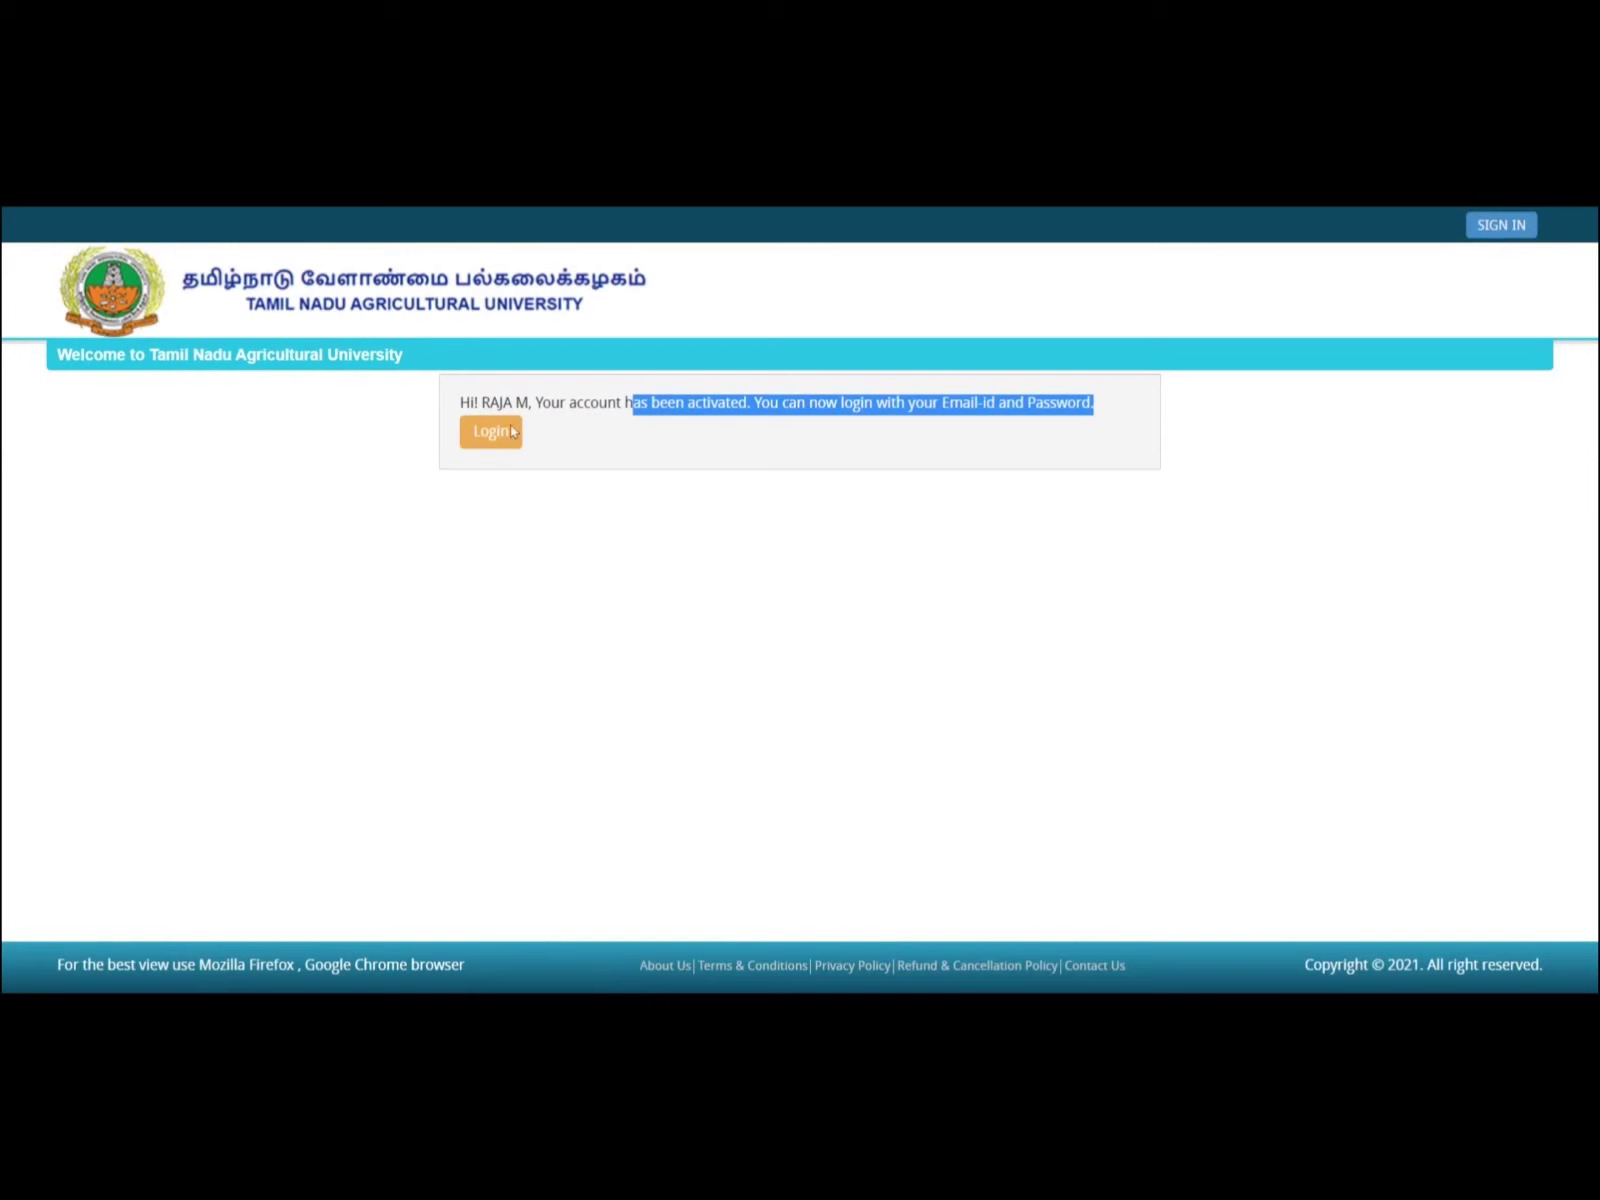
click(511, 431)
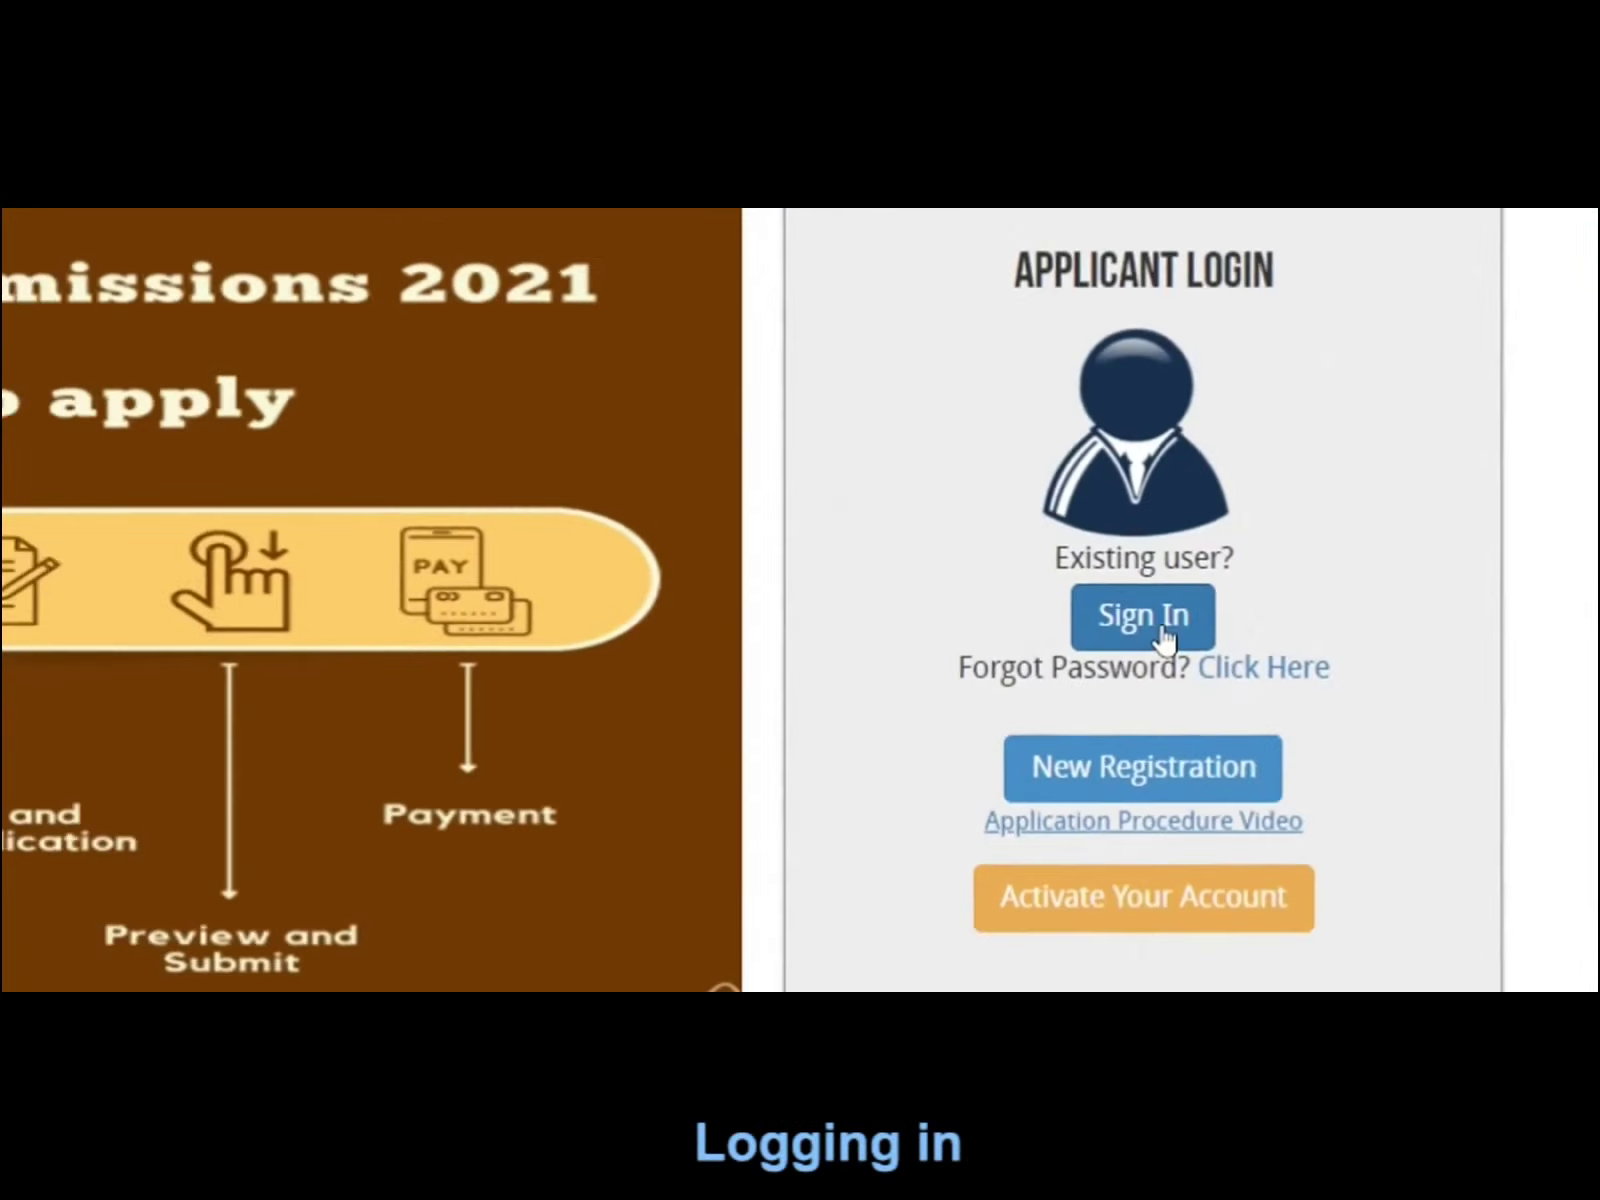
Sign in with the registered e-mail address and the account password.
click(1349, 620)
click(701, 442)
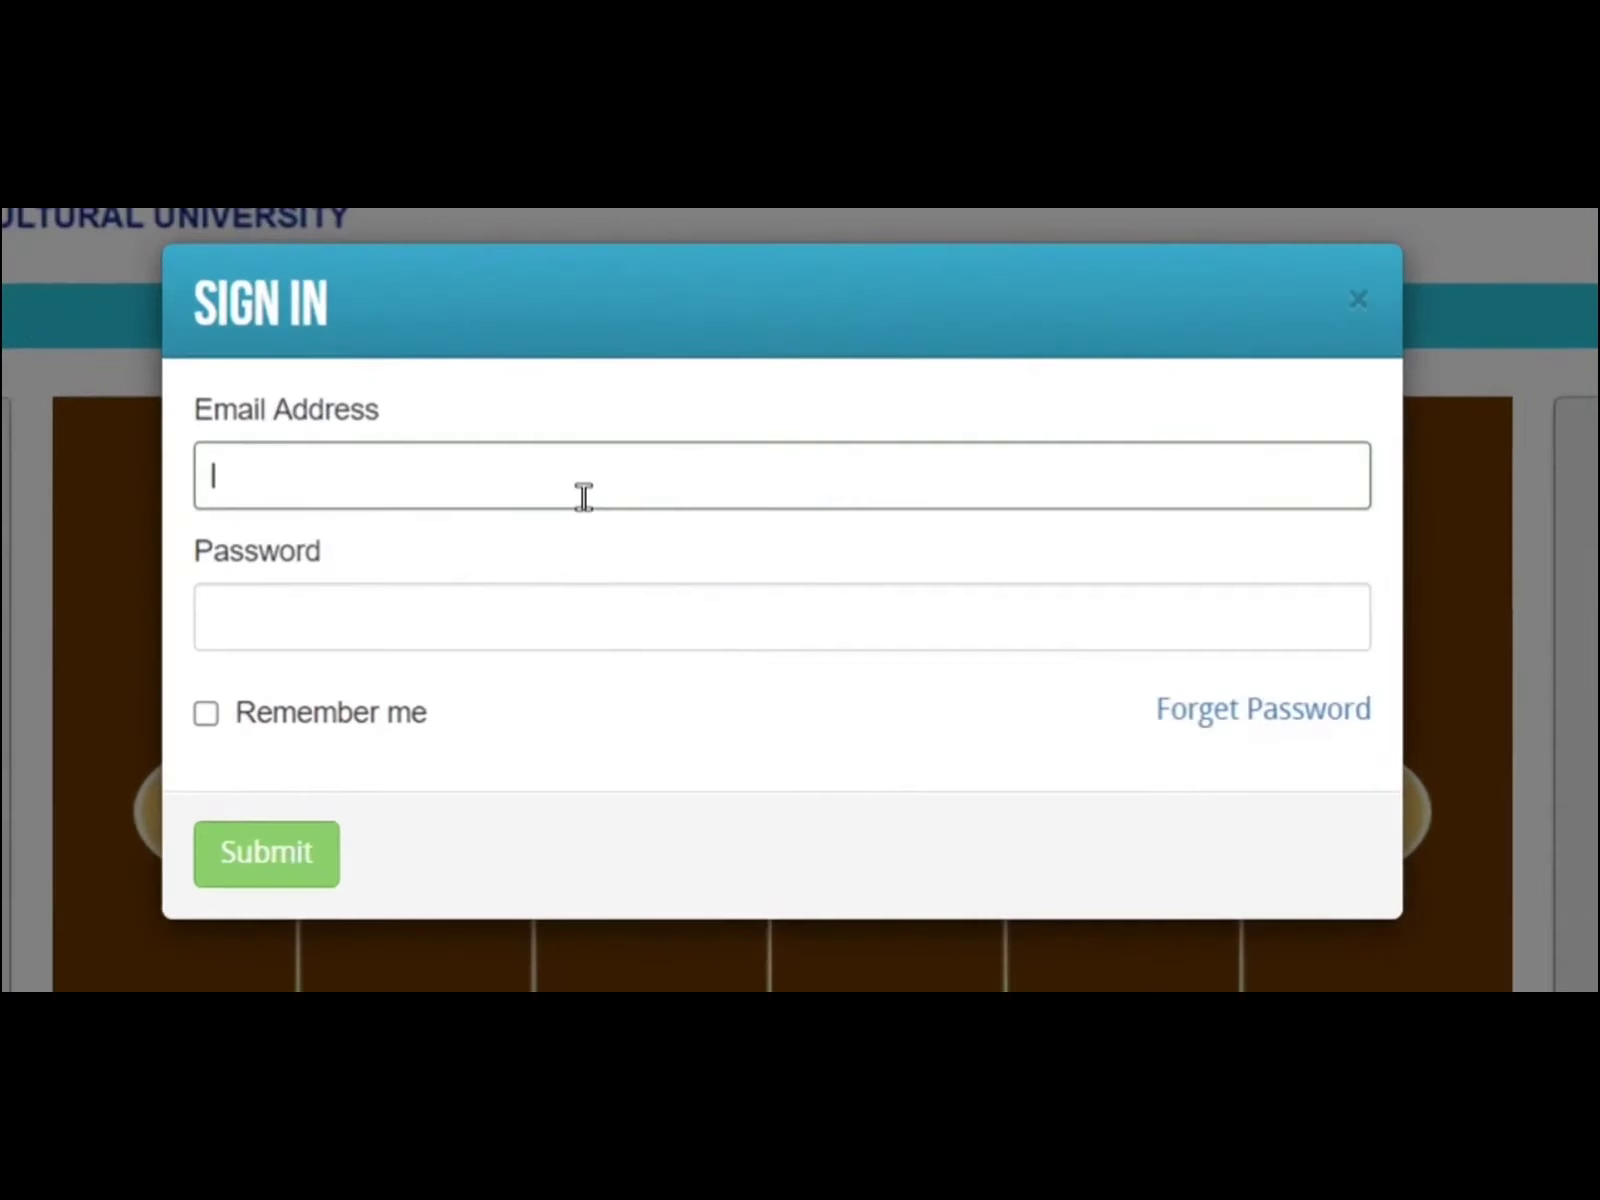
key(Tab)
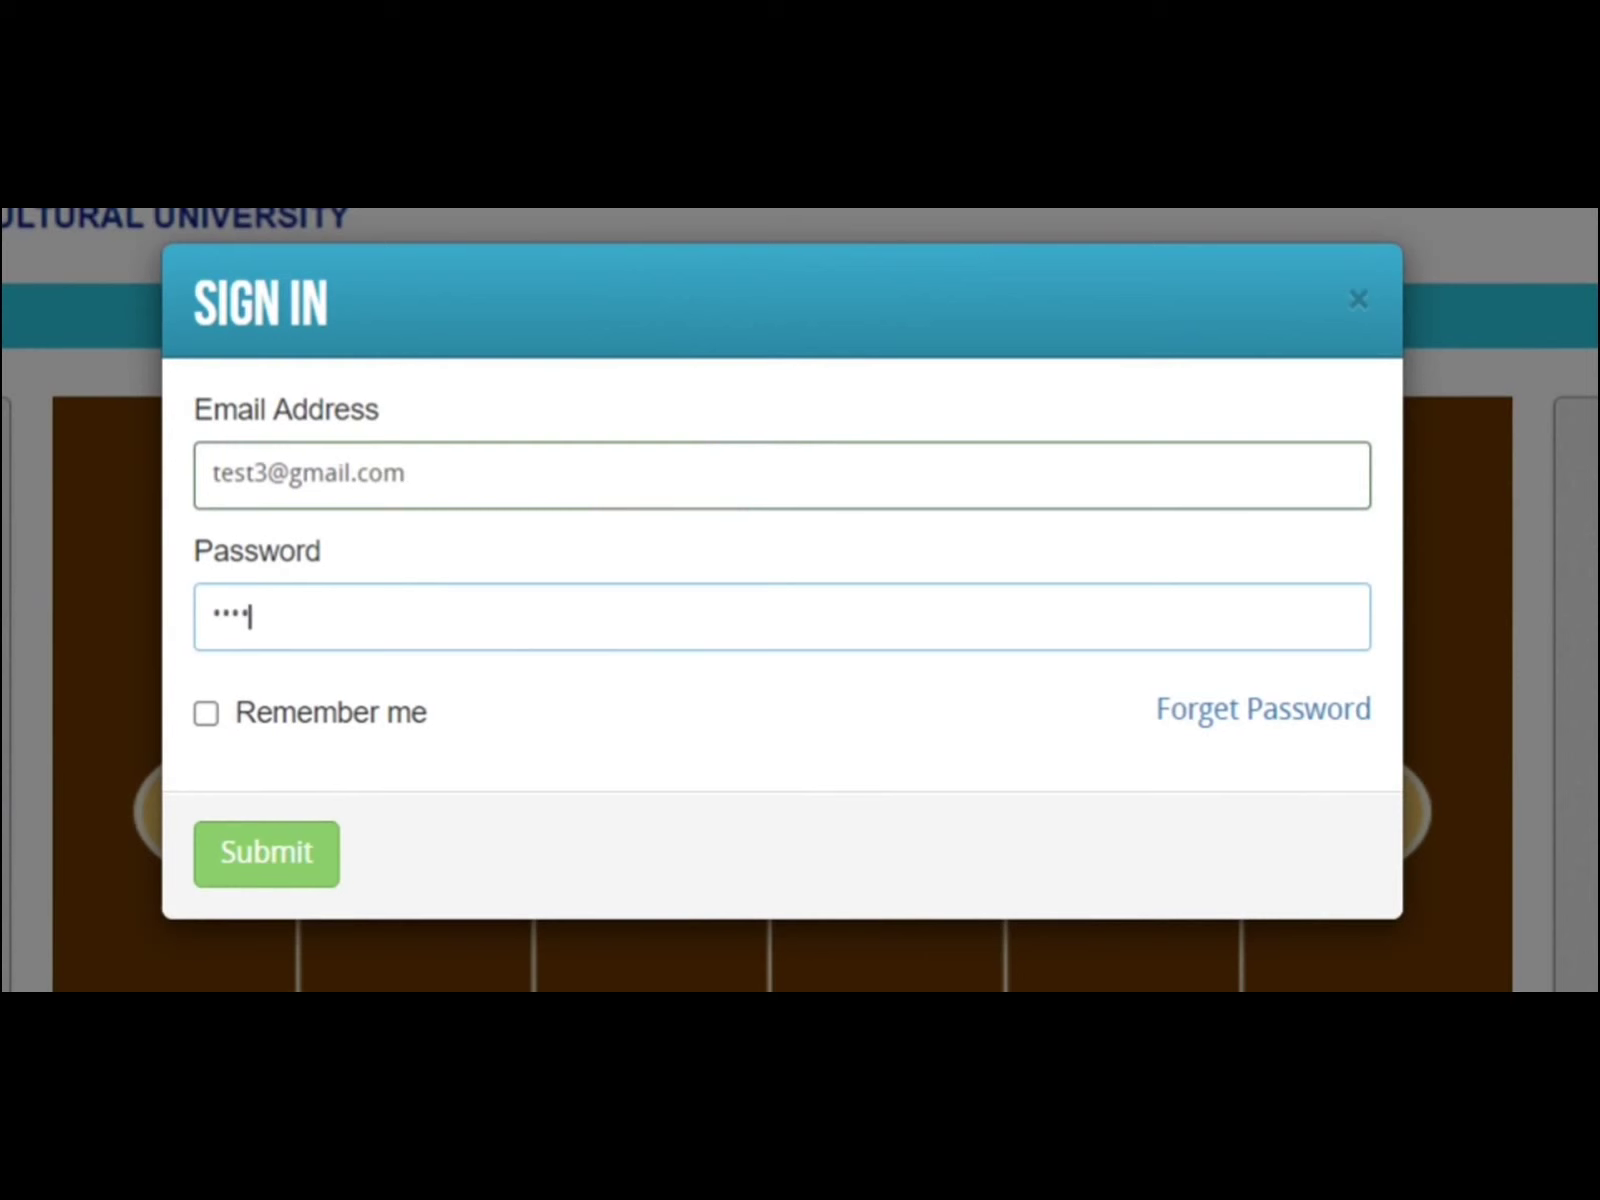
click(276, 850)
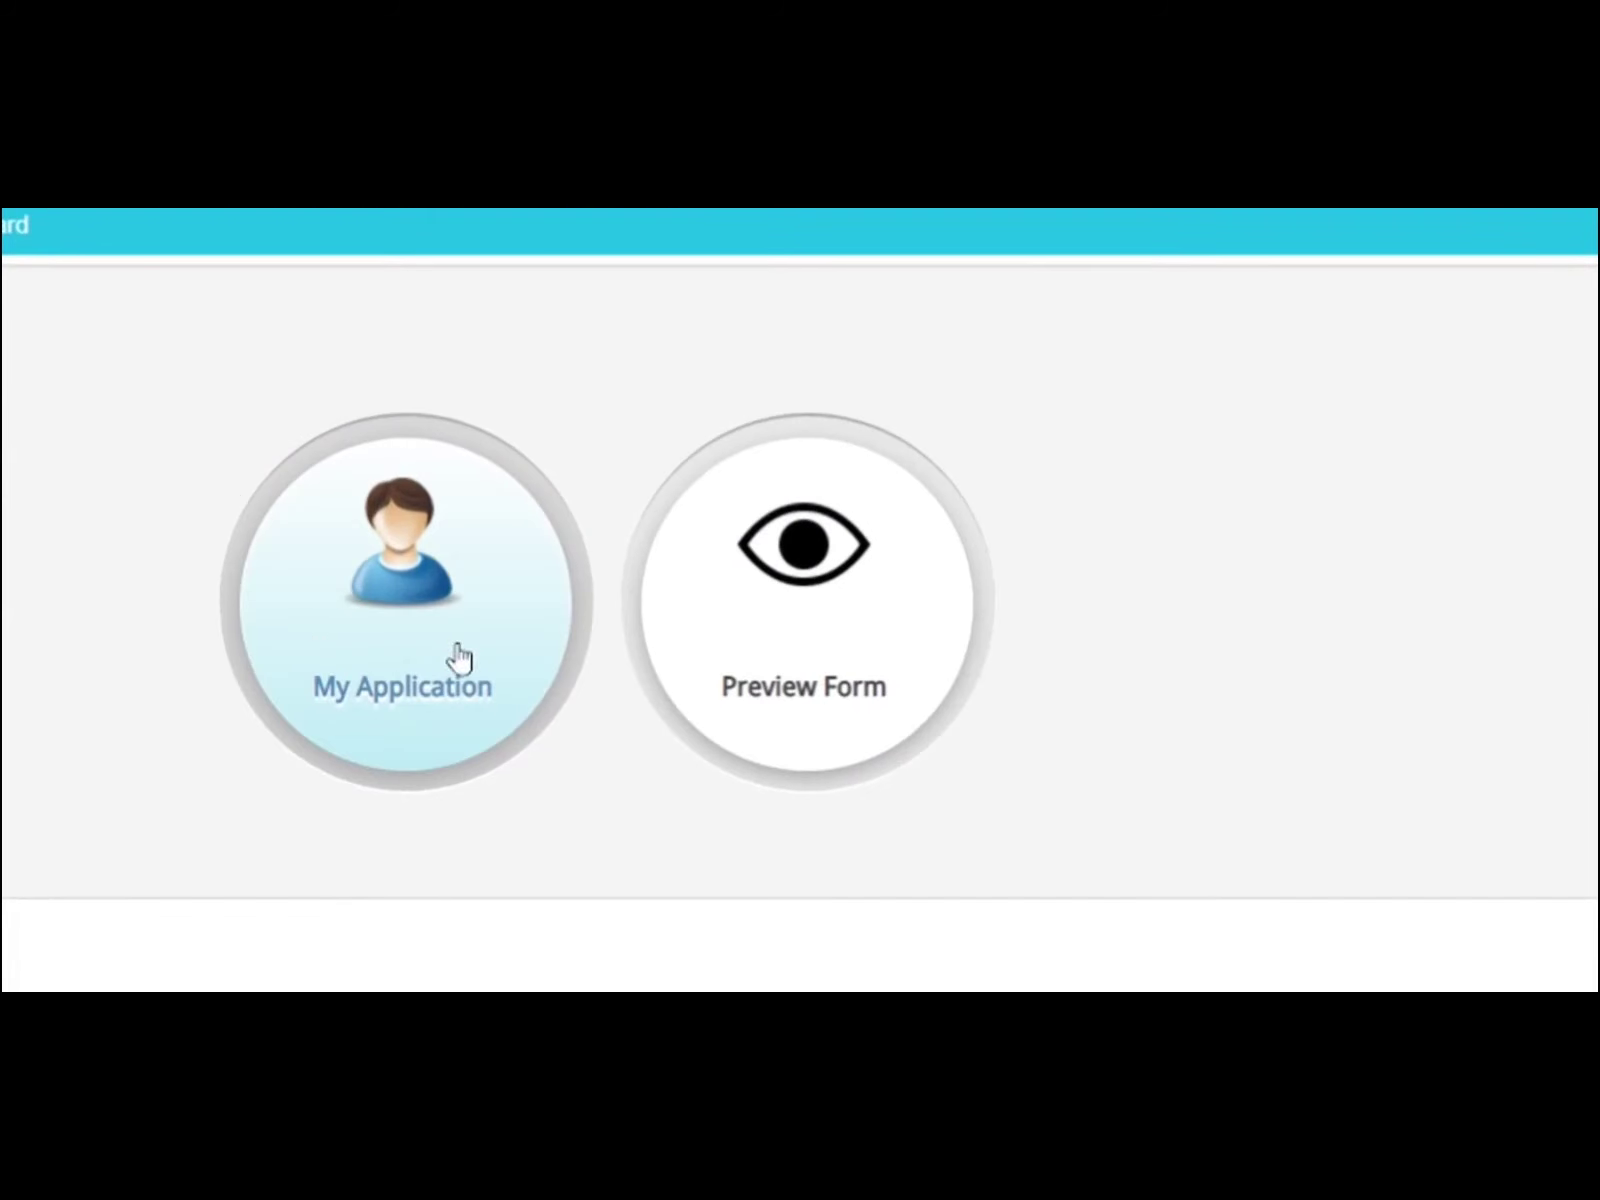
Choose Diploma Application -2021, confirm the eligibility criteria and enter the application.
click(410, 555)
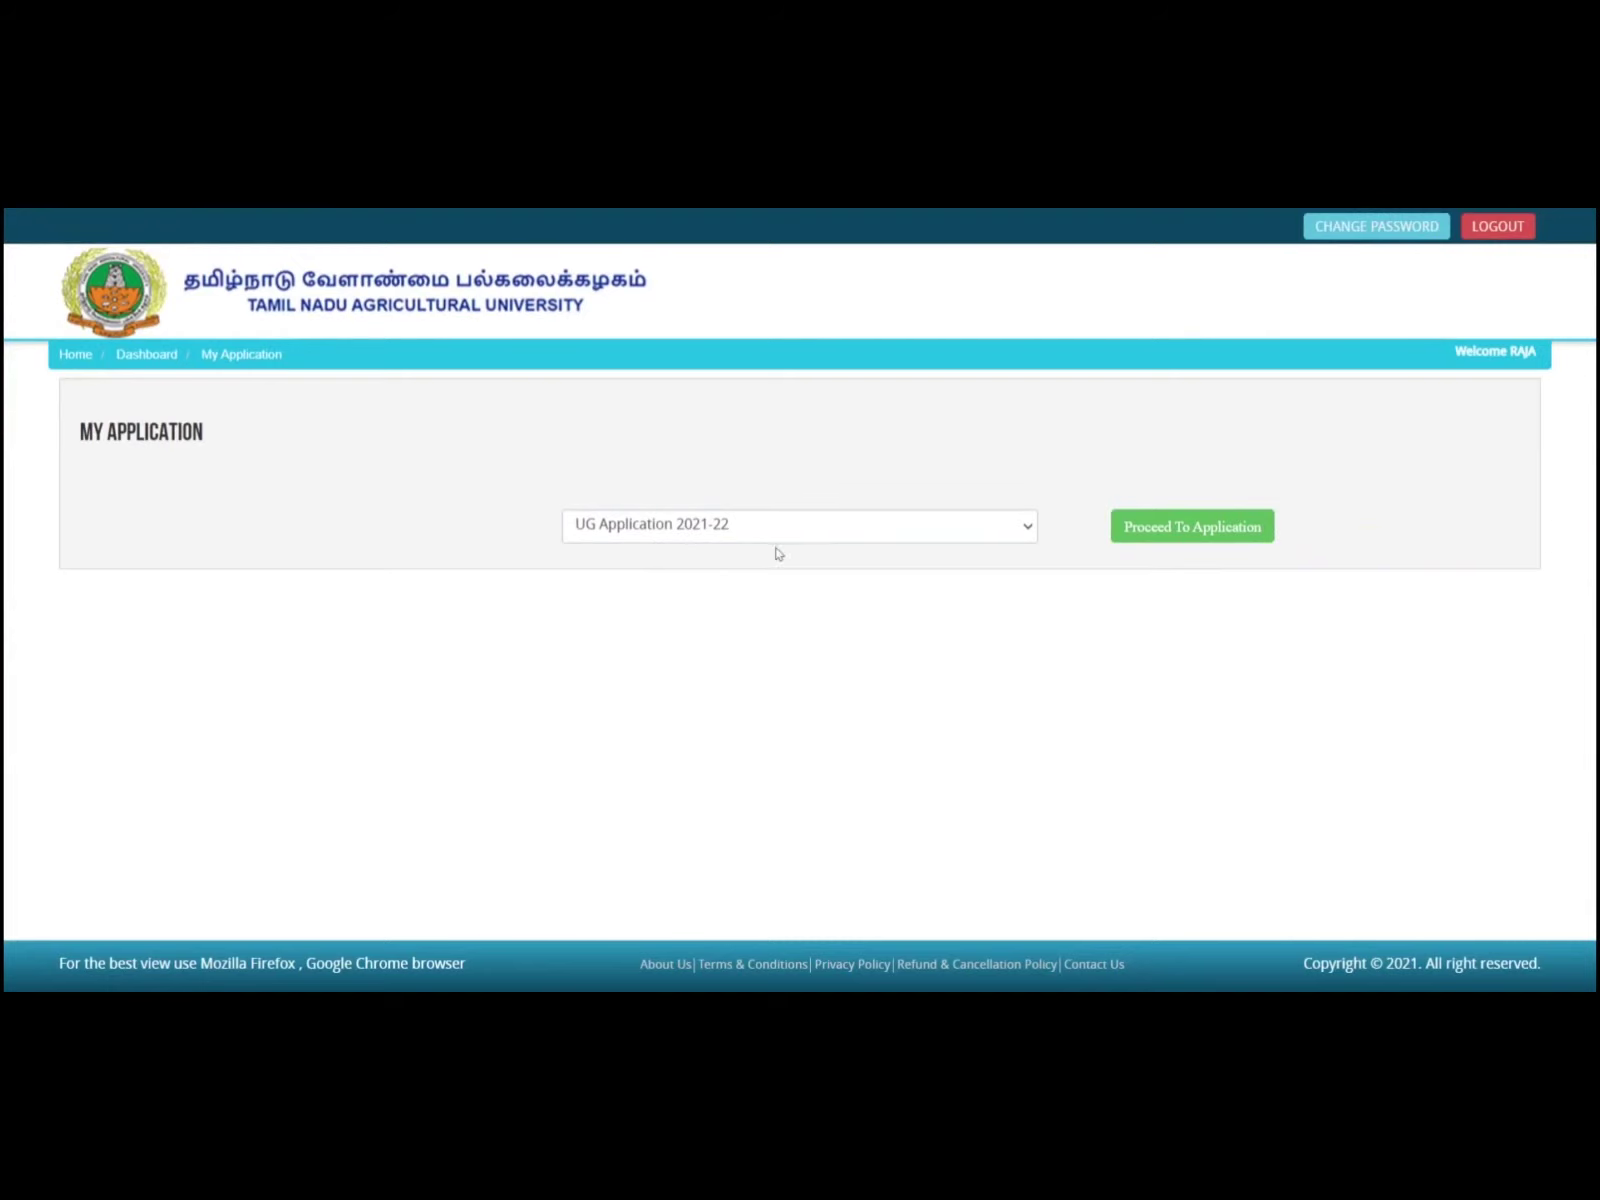
click(1030, 530)
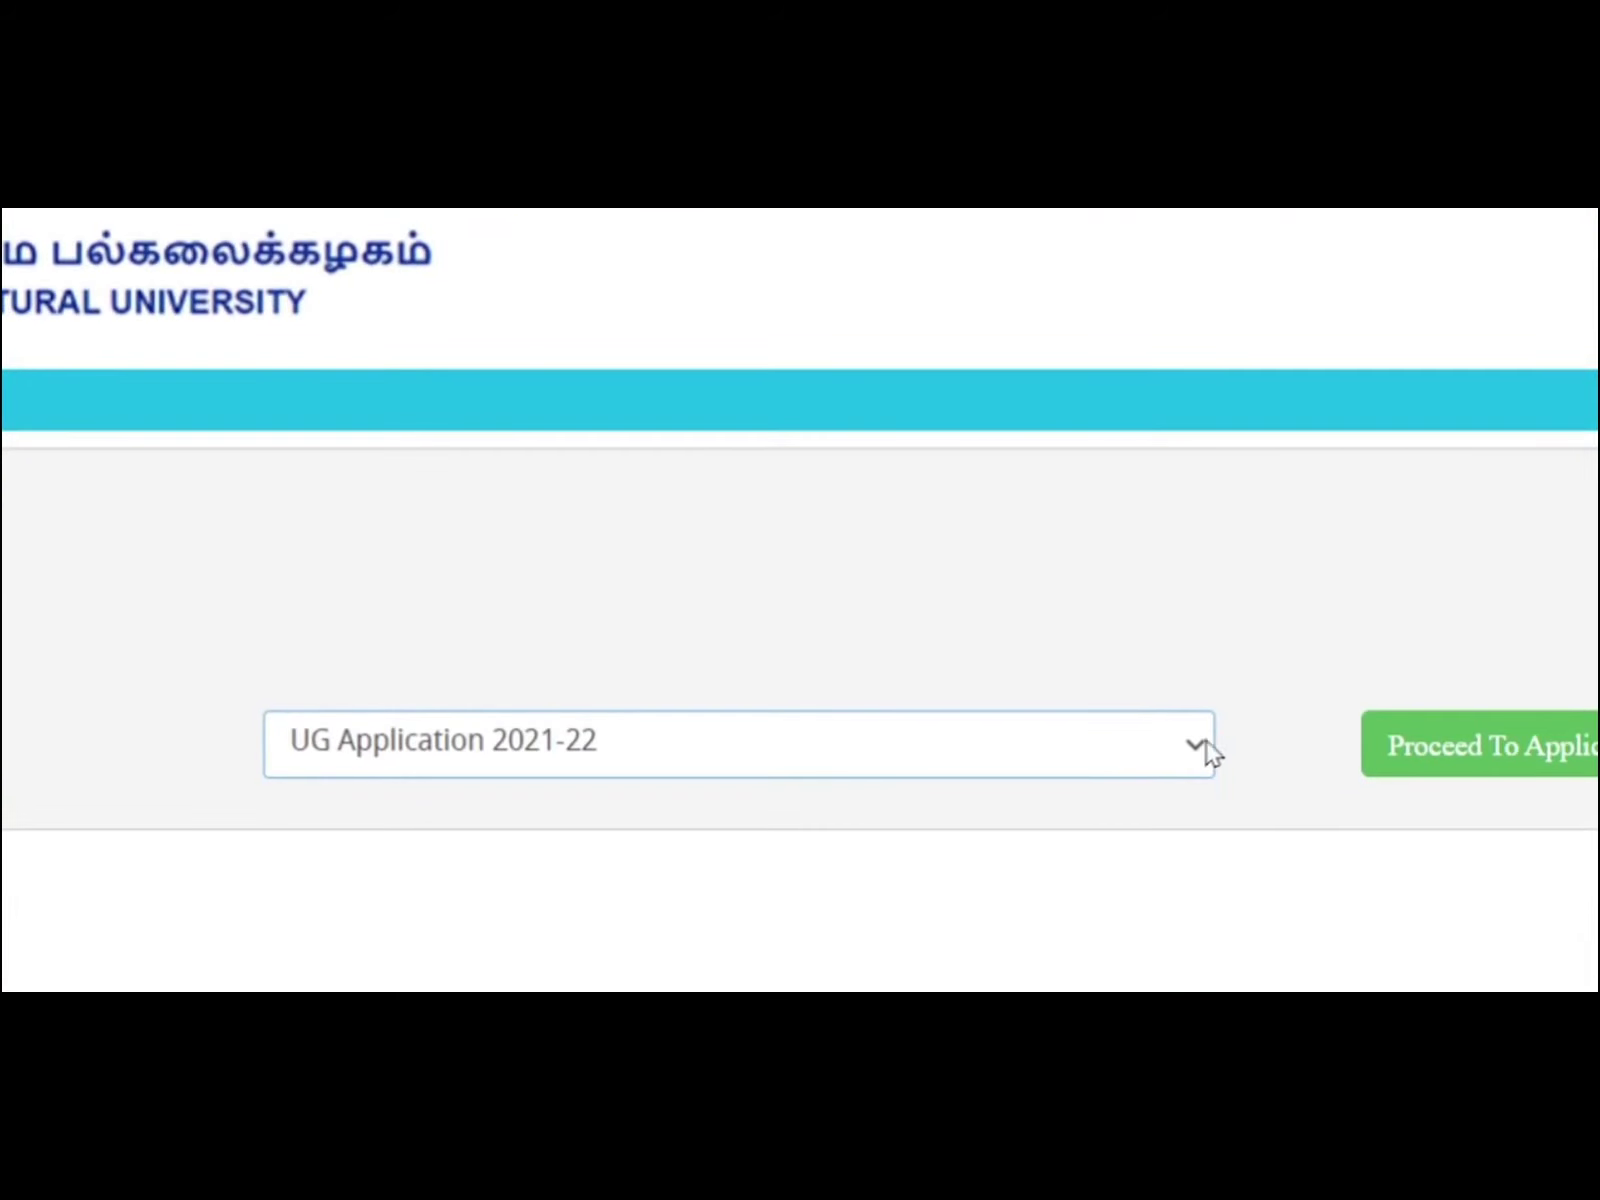
click(1197, 752)
click(929, 858)
click(392, 752)
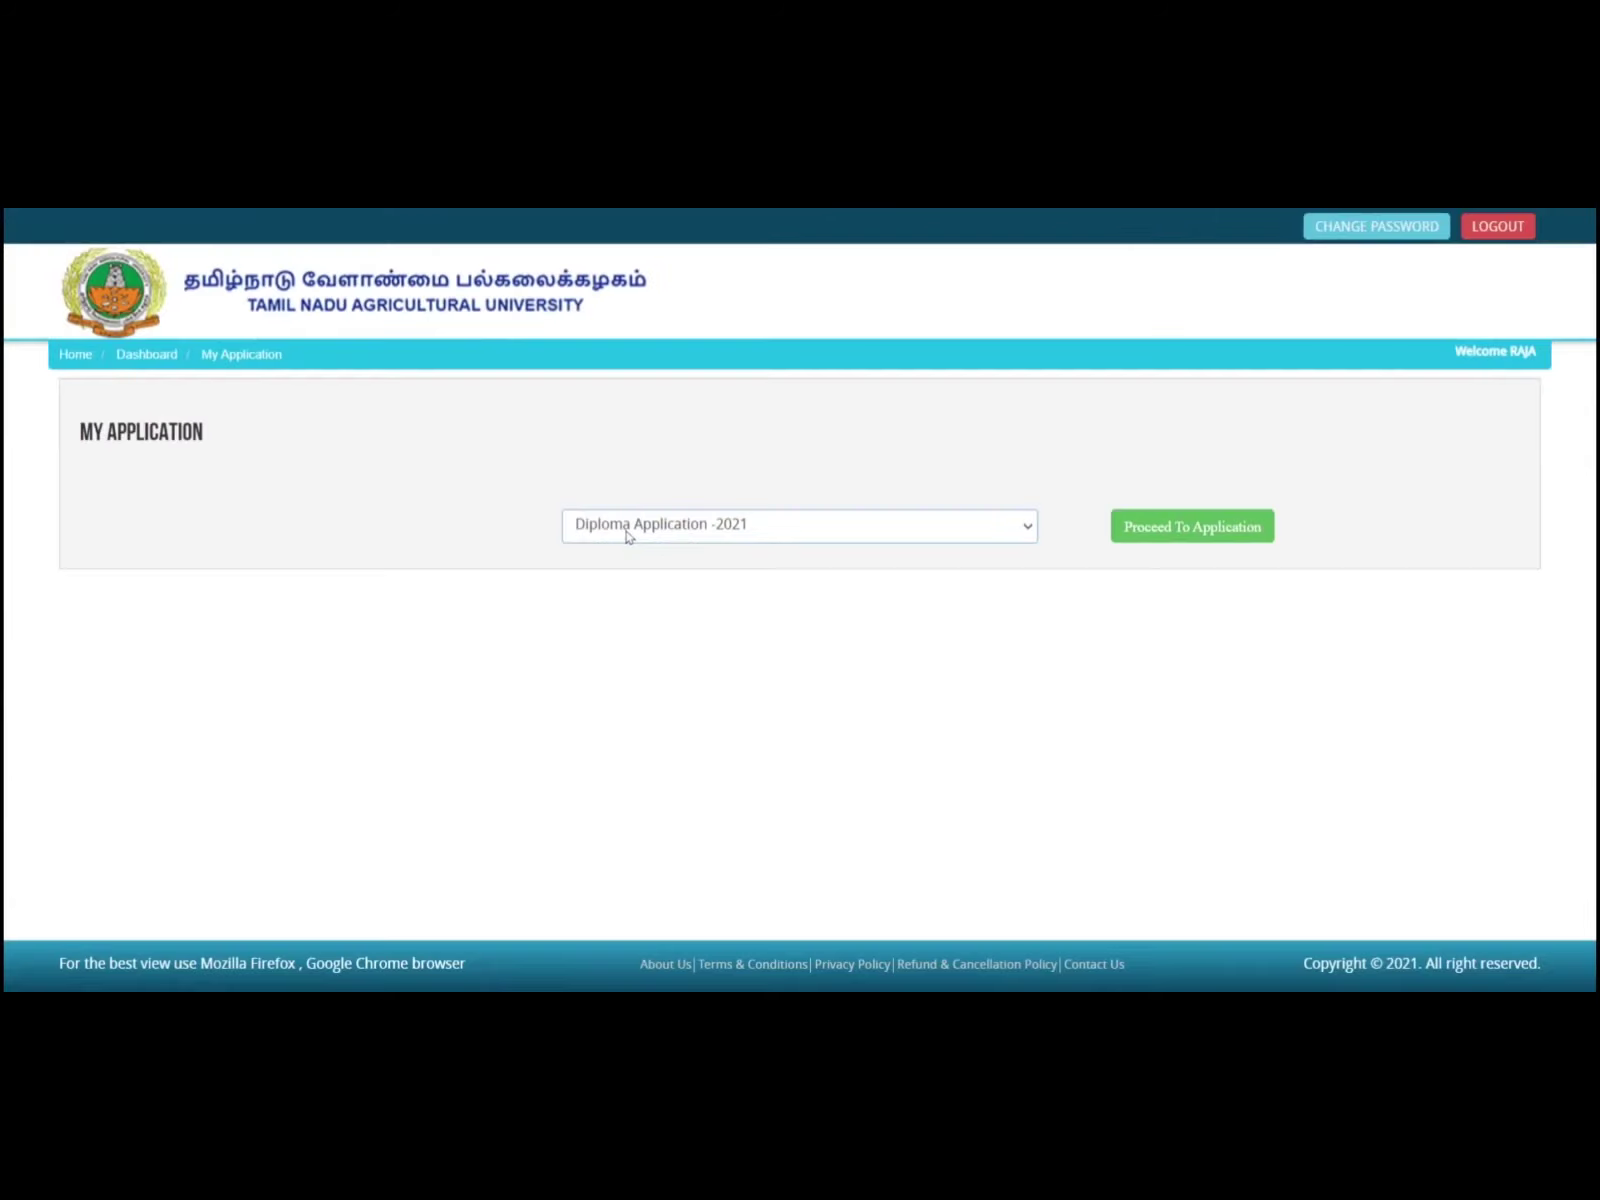
click(395, 762)
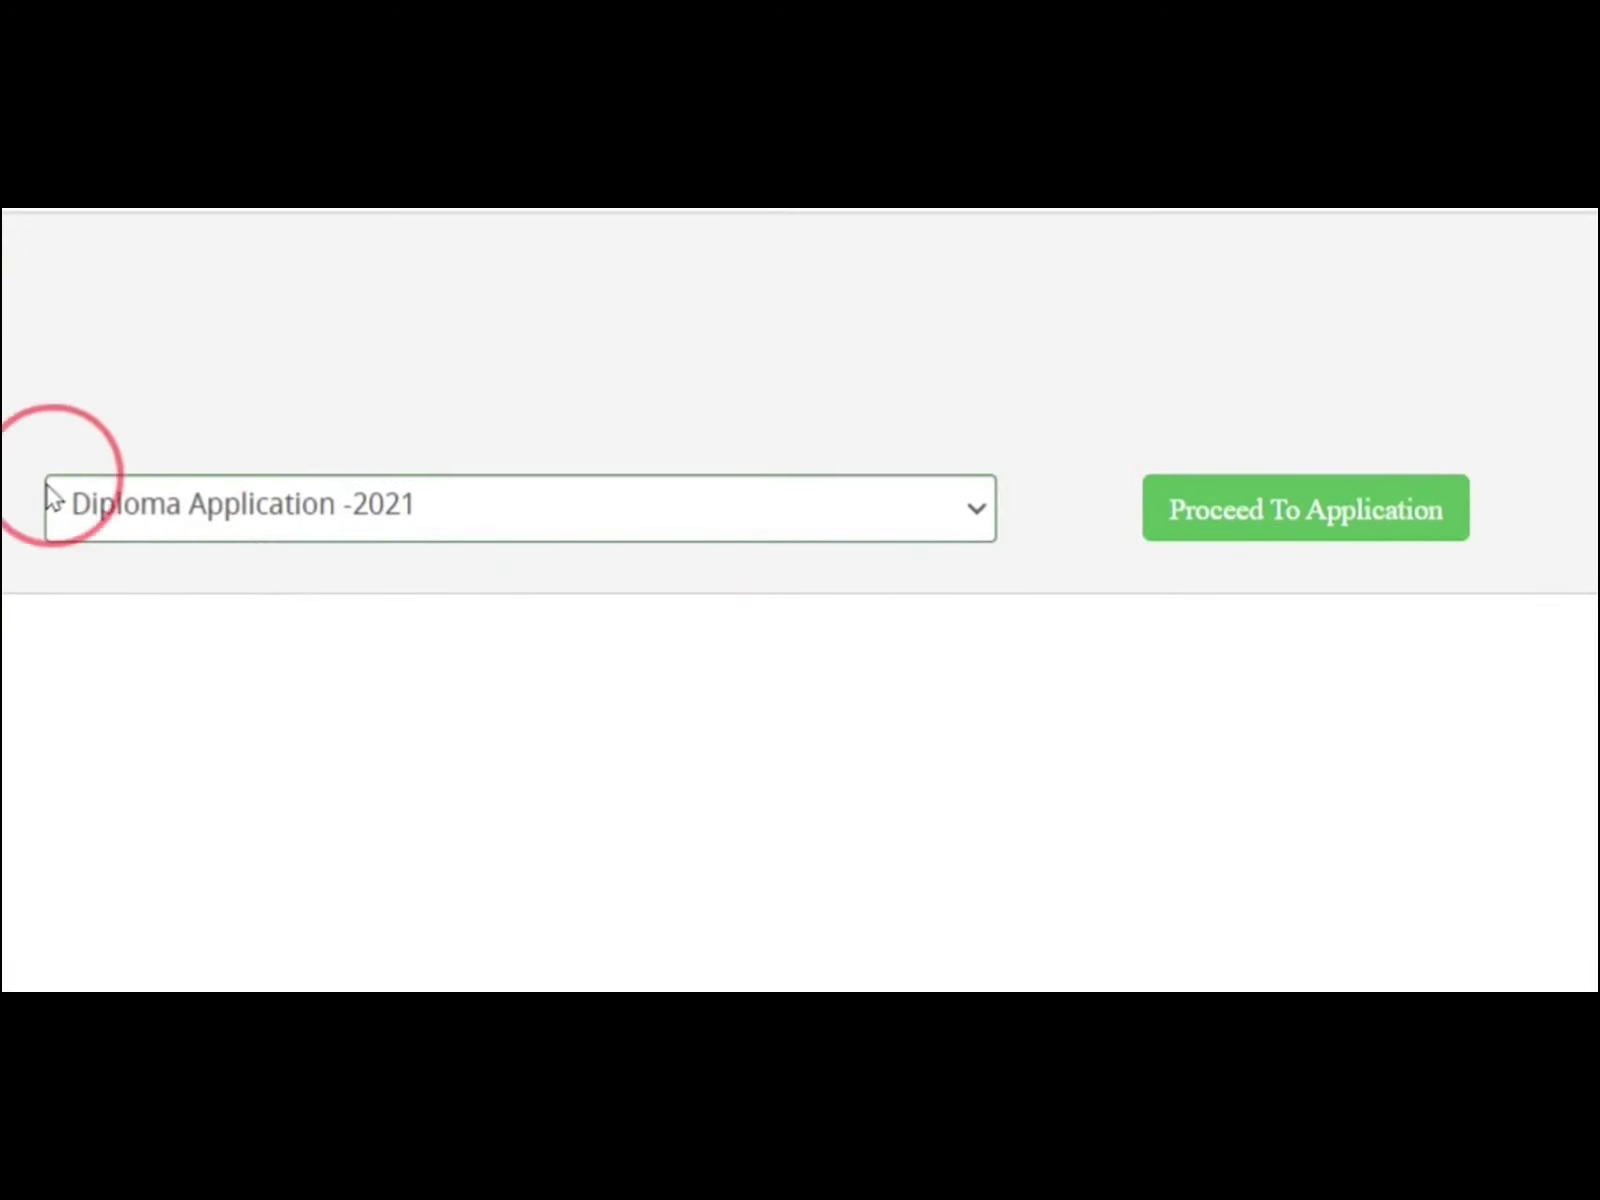
click(1239, 548)
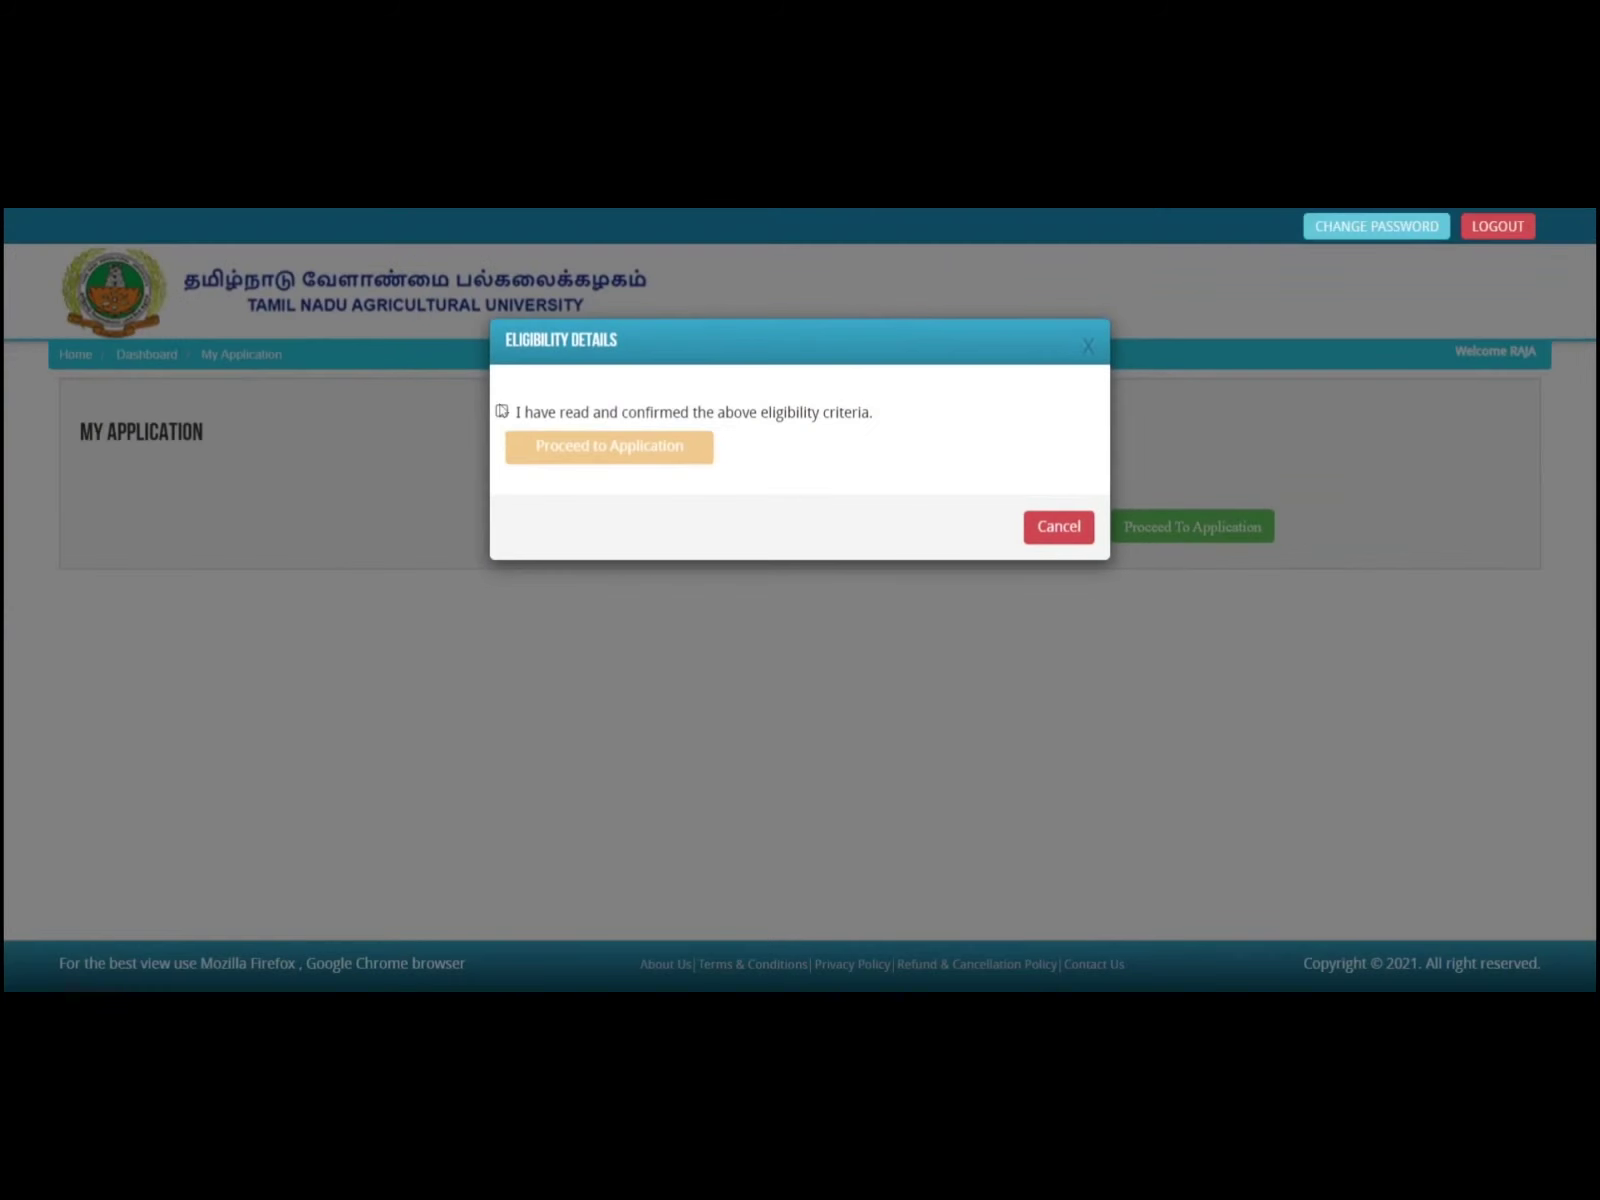
click(502, 412)
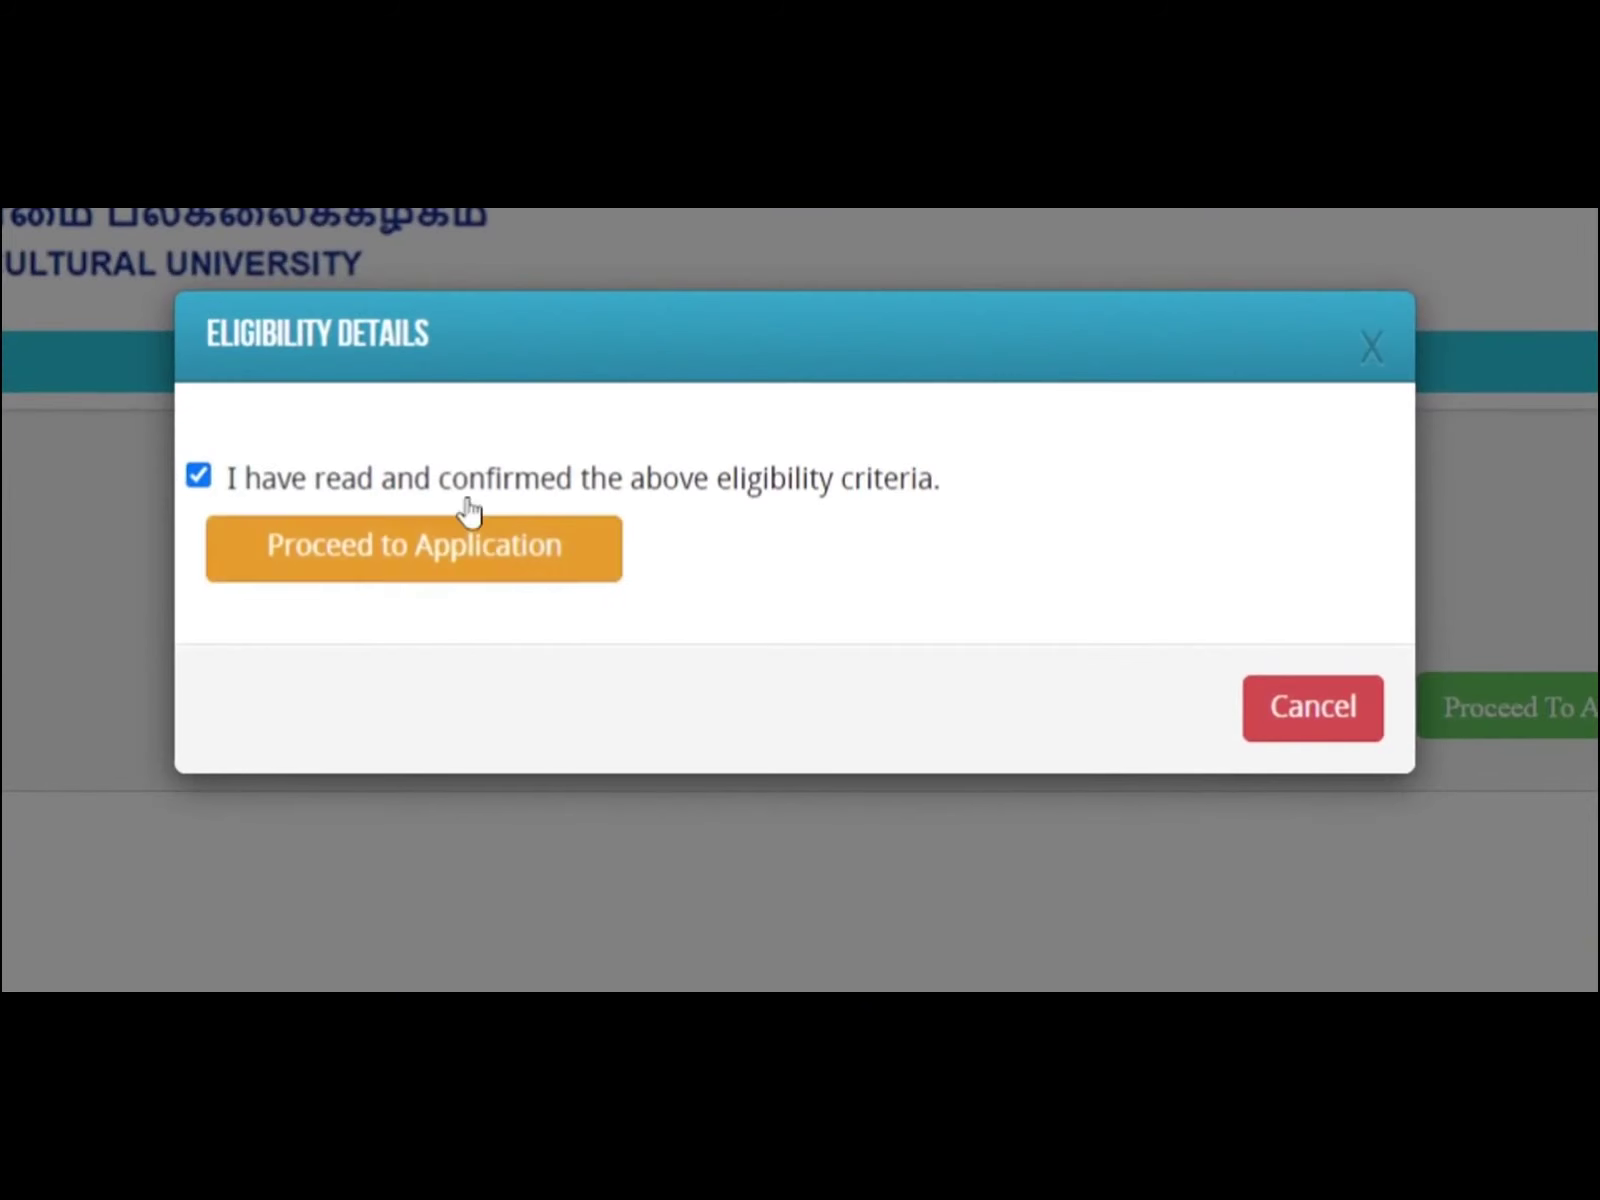
click(438, 558)
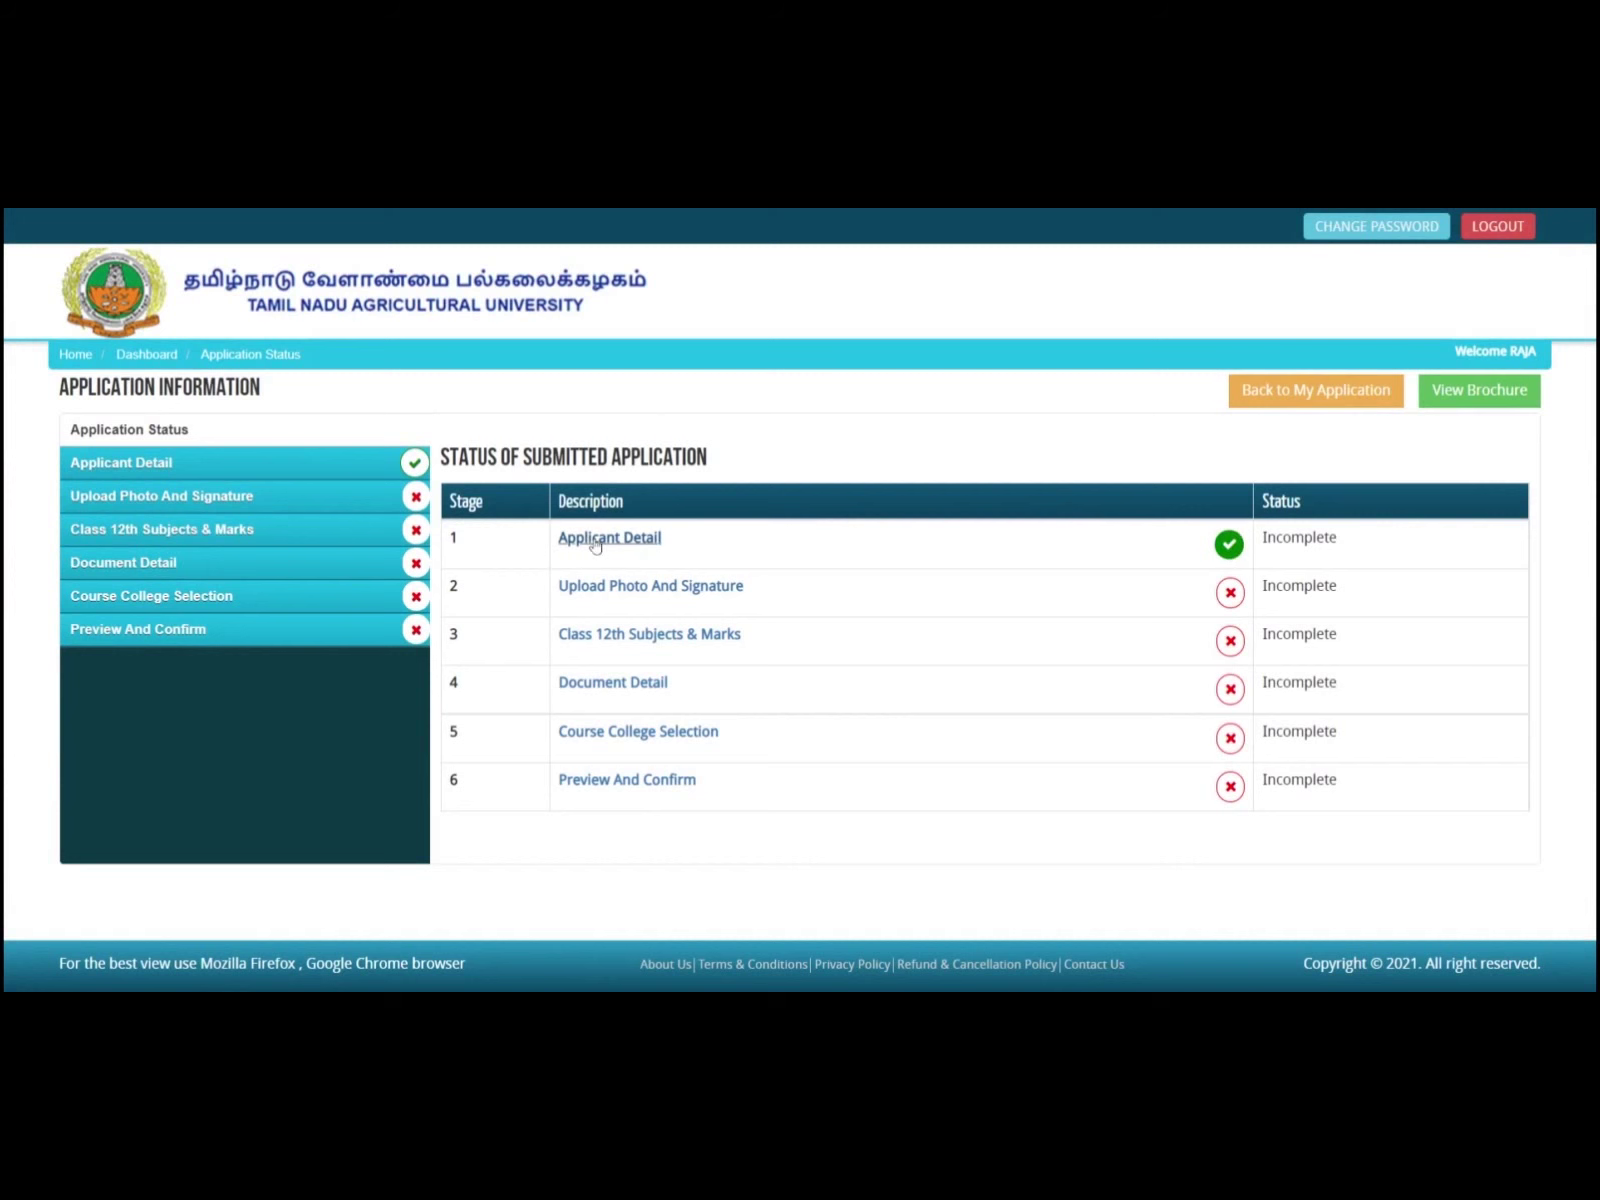
Review the Nativity, Stream Of Study and Community selections on the Applicant Detail form.
scroll(950, 660, down, 5)
scroll(952, 659, down, 12)
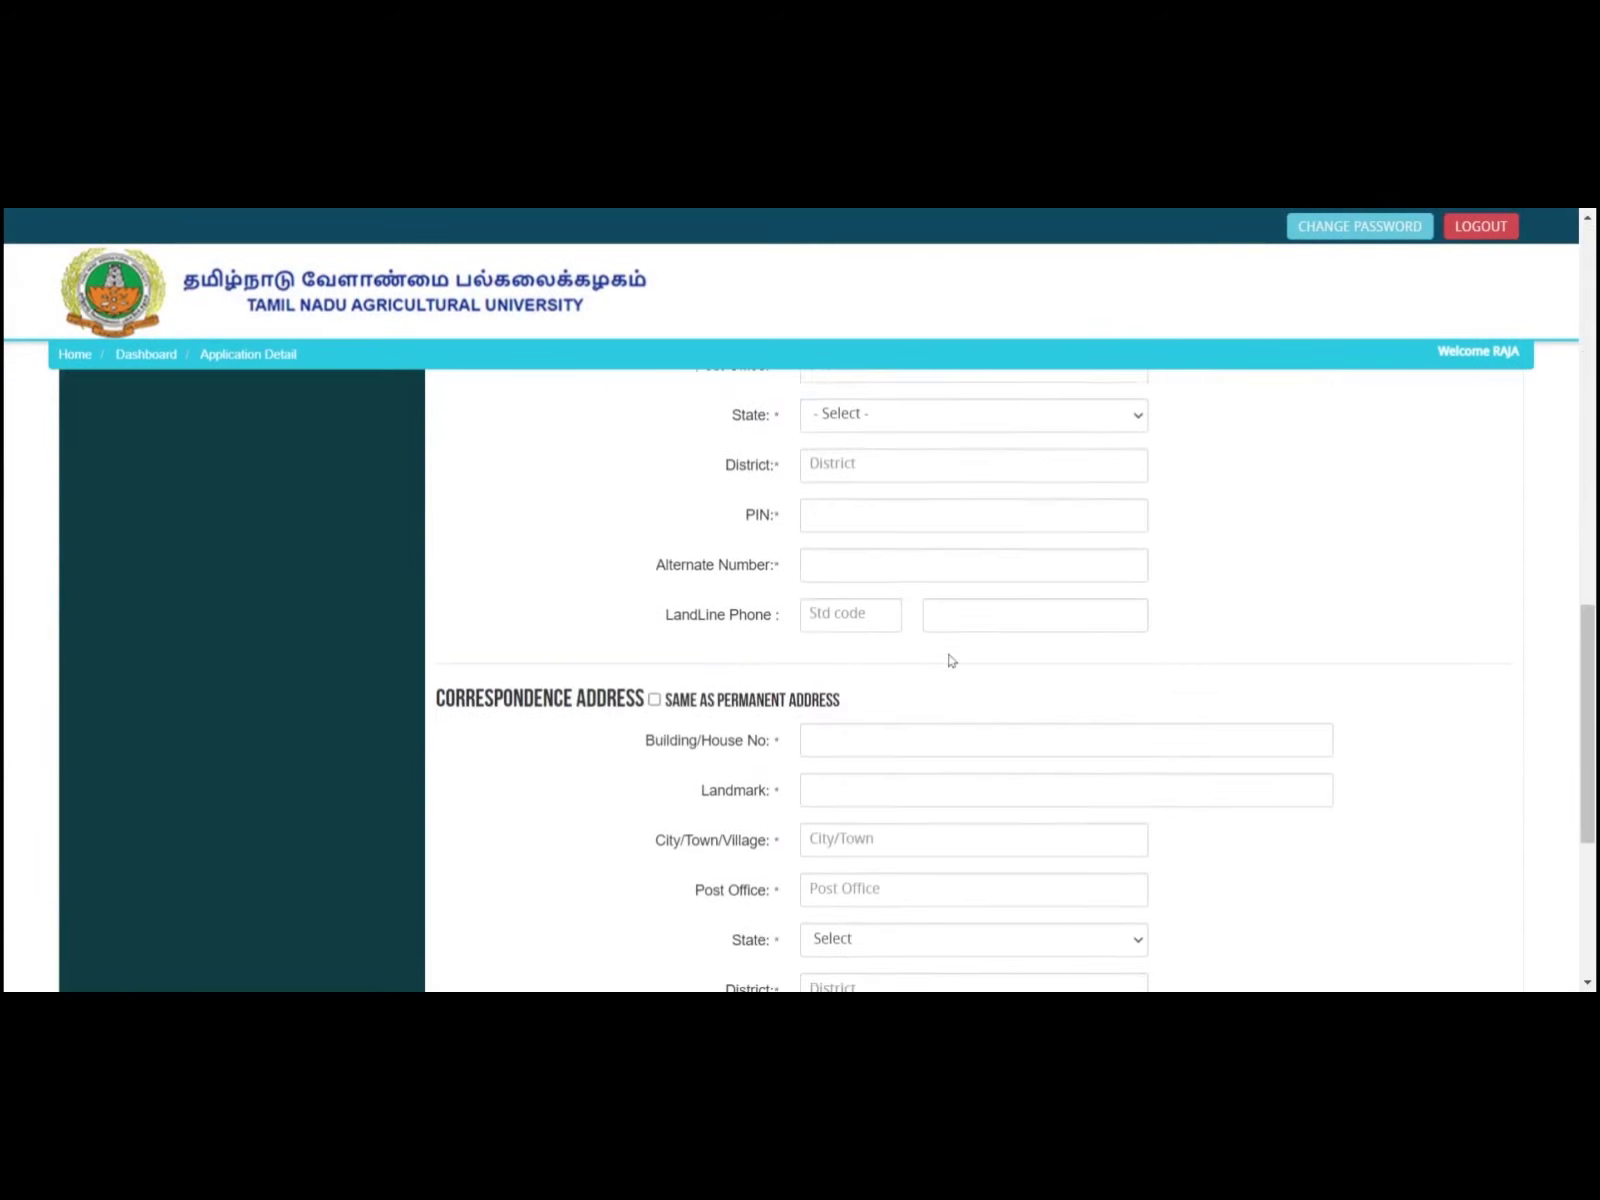
scroll(952, 660, up, 8)
scroll(951, 660, up, 6)
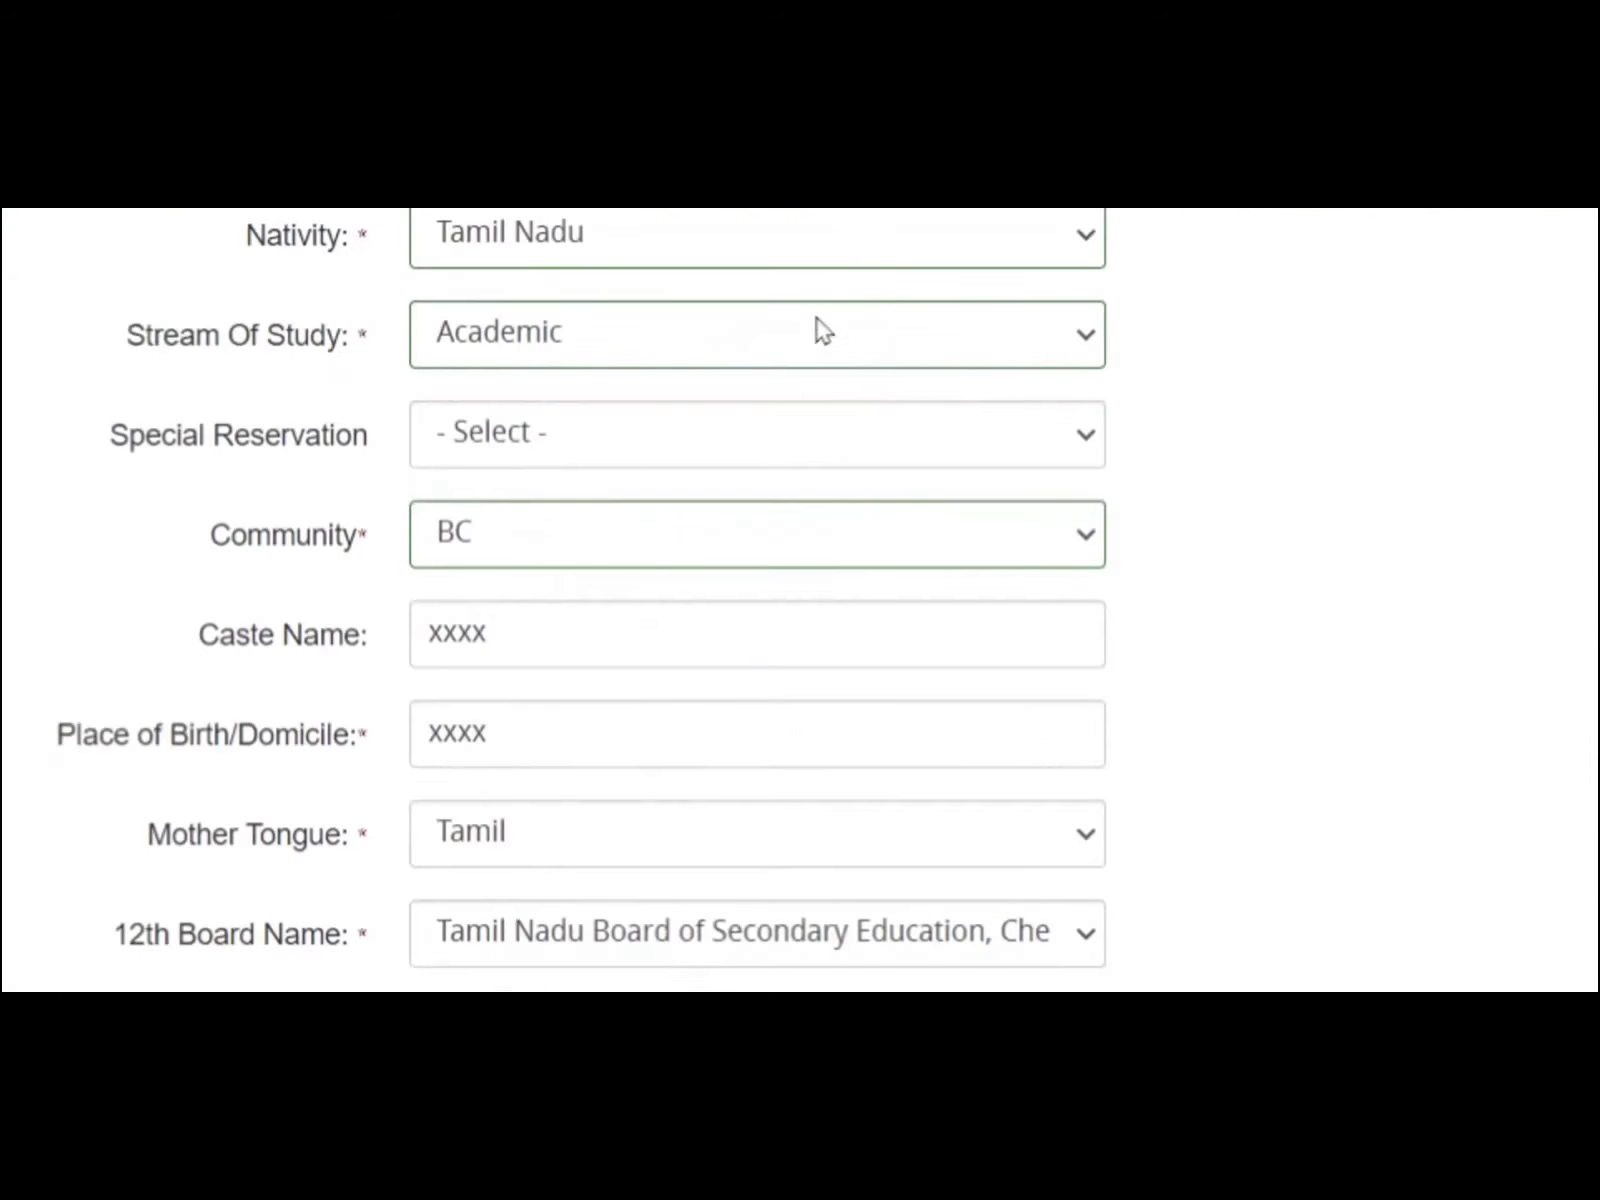
click(940, 797)
click(622, 340)
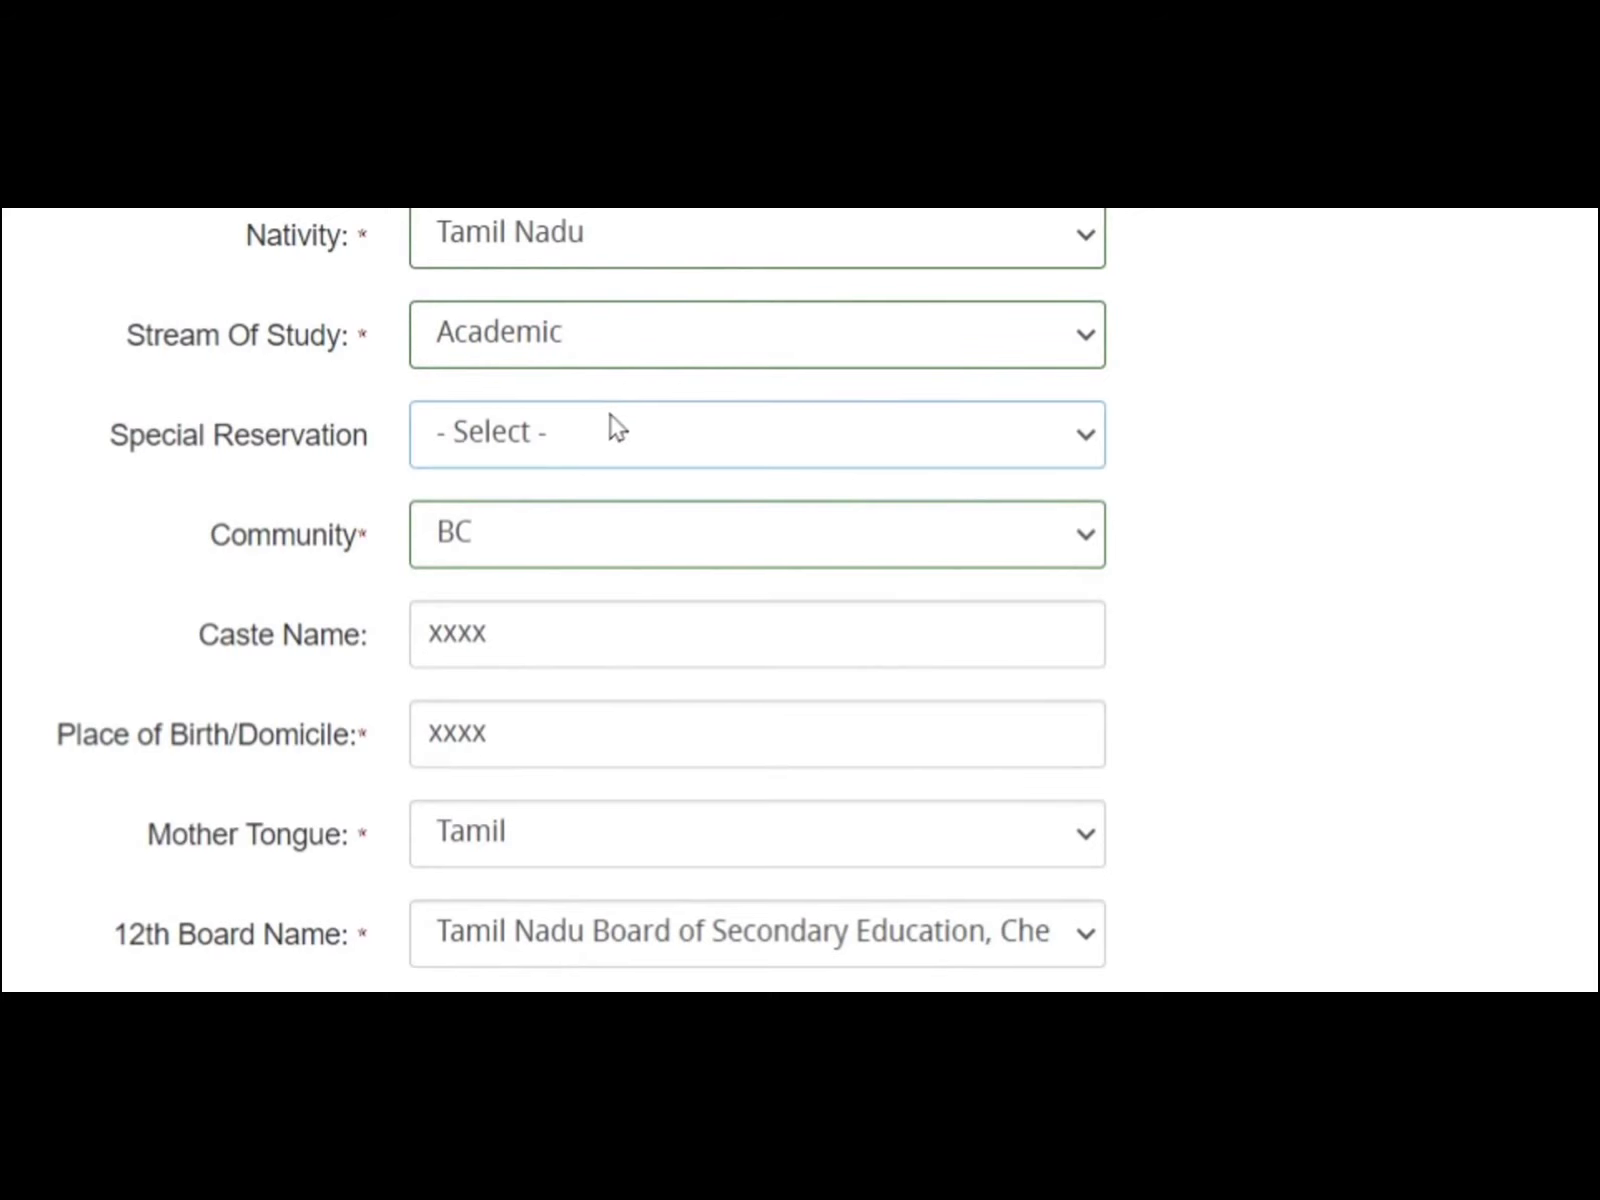
click(634, 546)
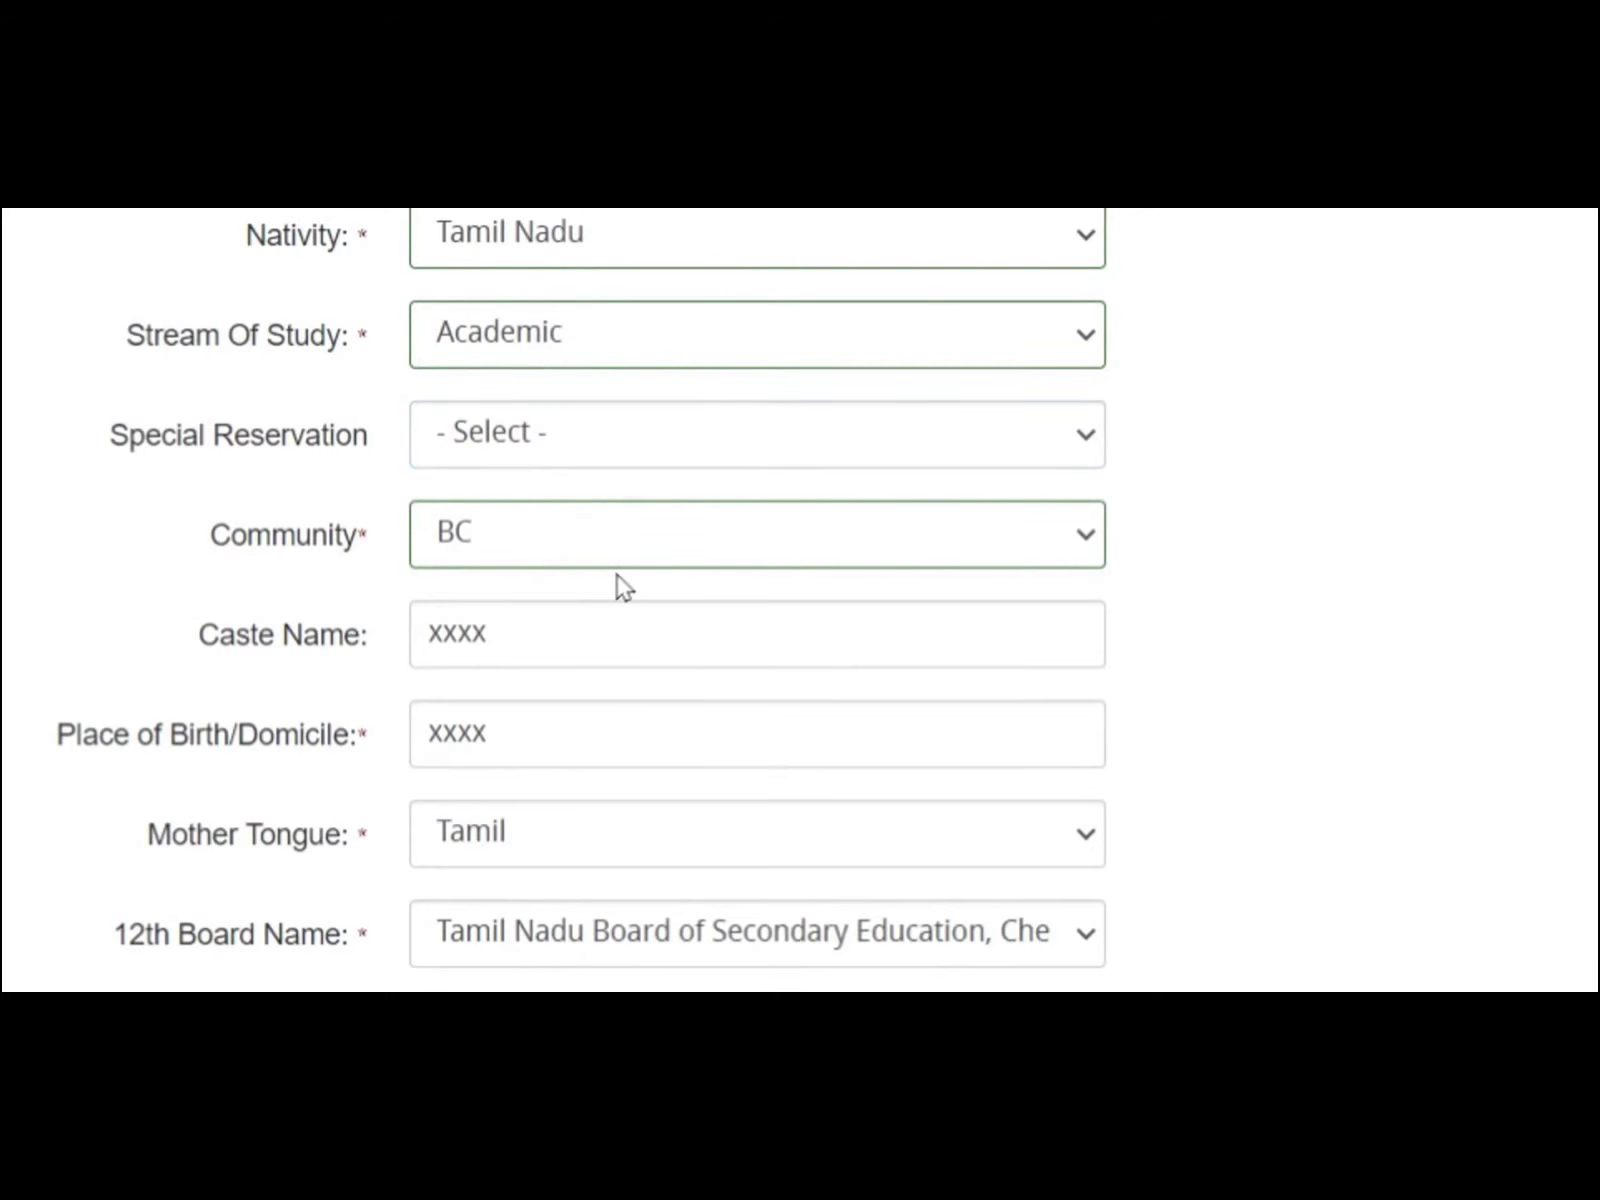
Replace the Caste Name and Place of Birth entries with 'xxxx'.
scroll(1268, 750, down, 2)
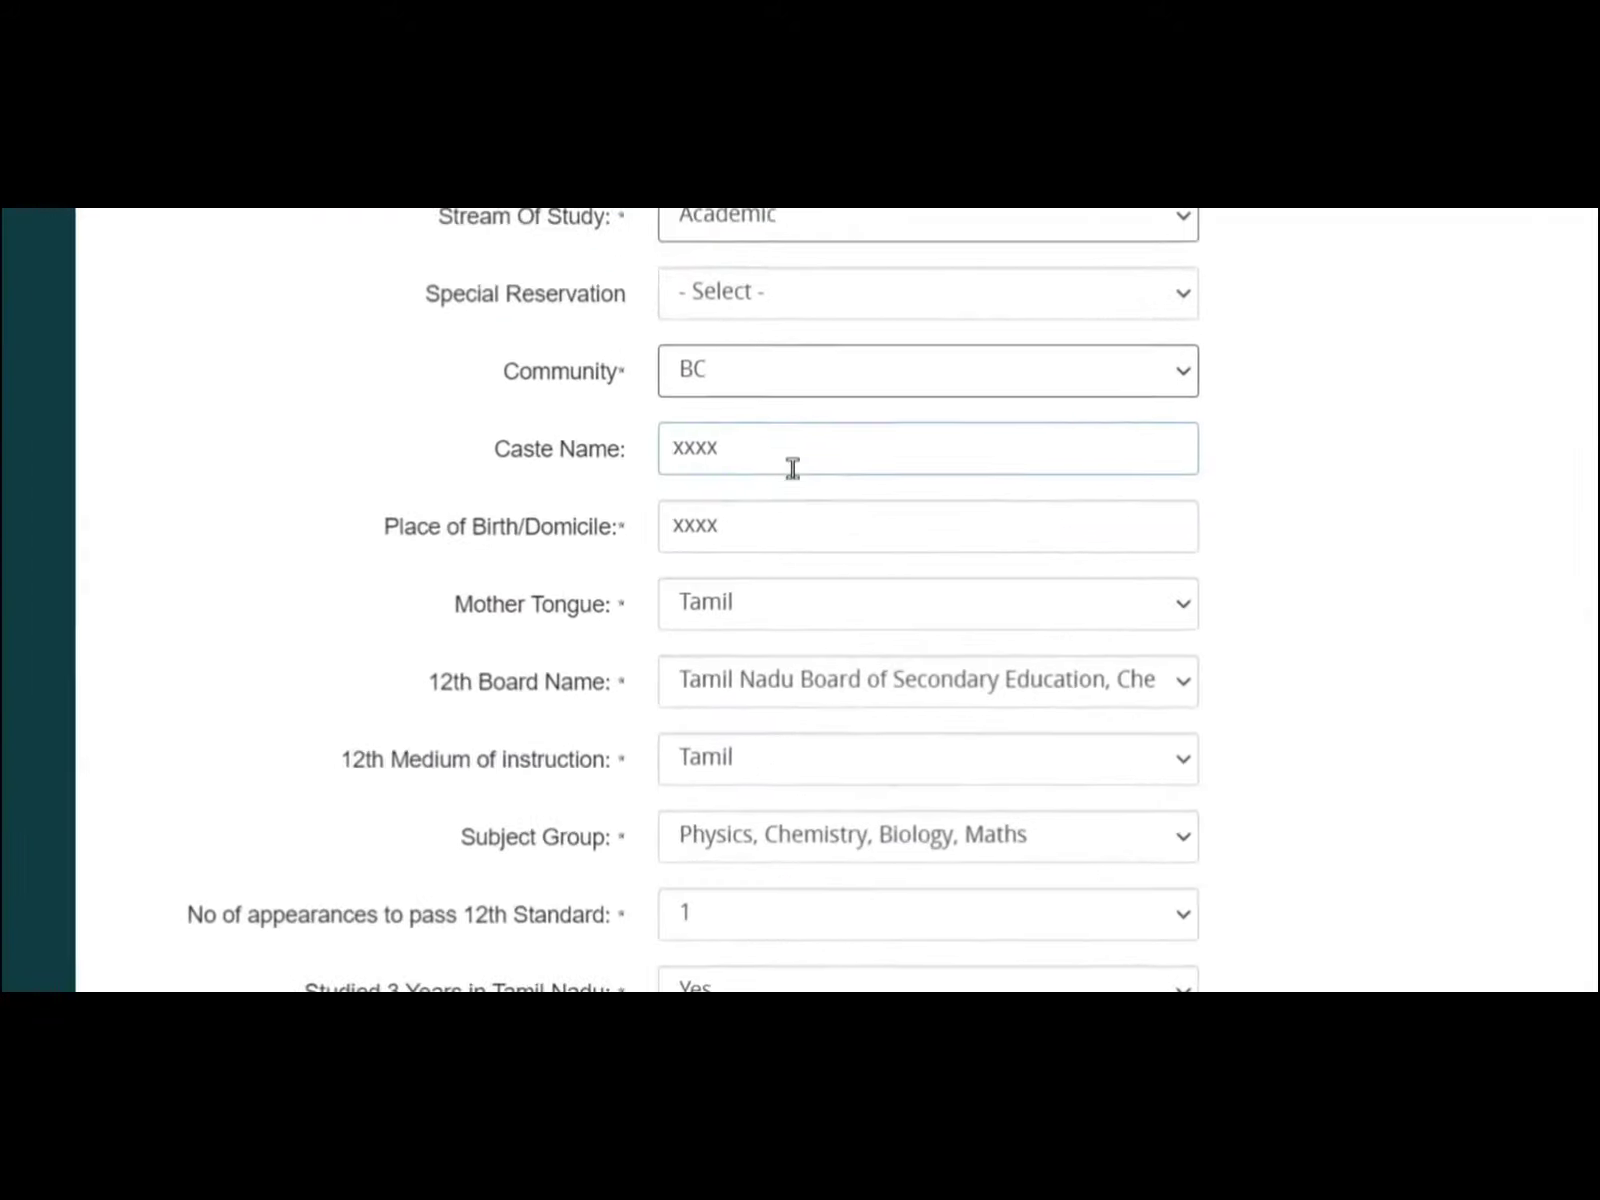
double_click(793, 468)
text(xxxx)
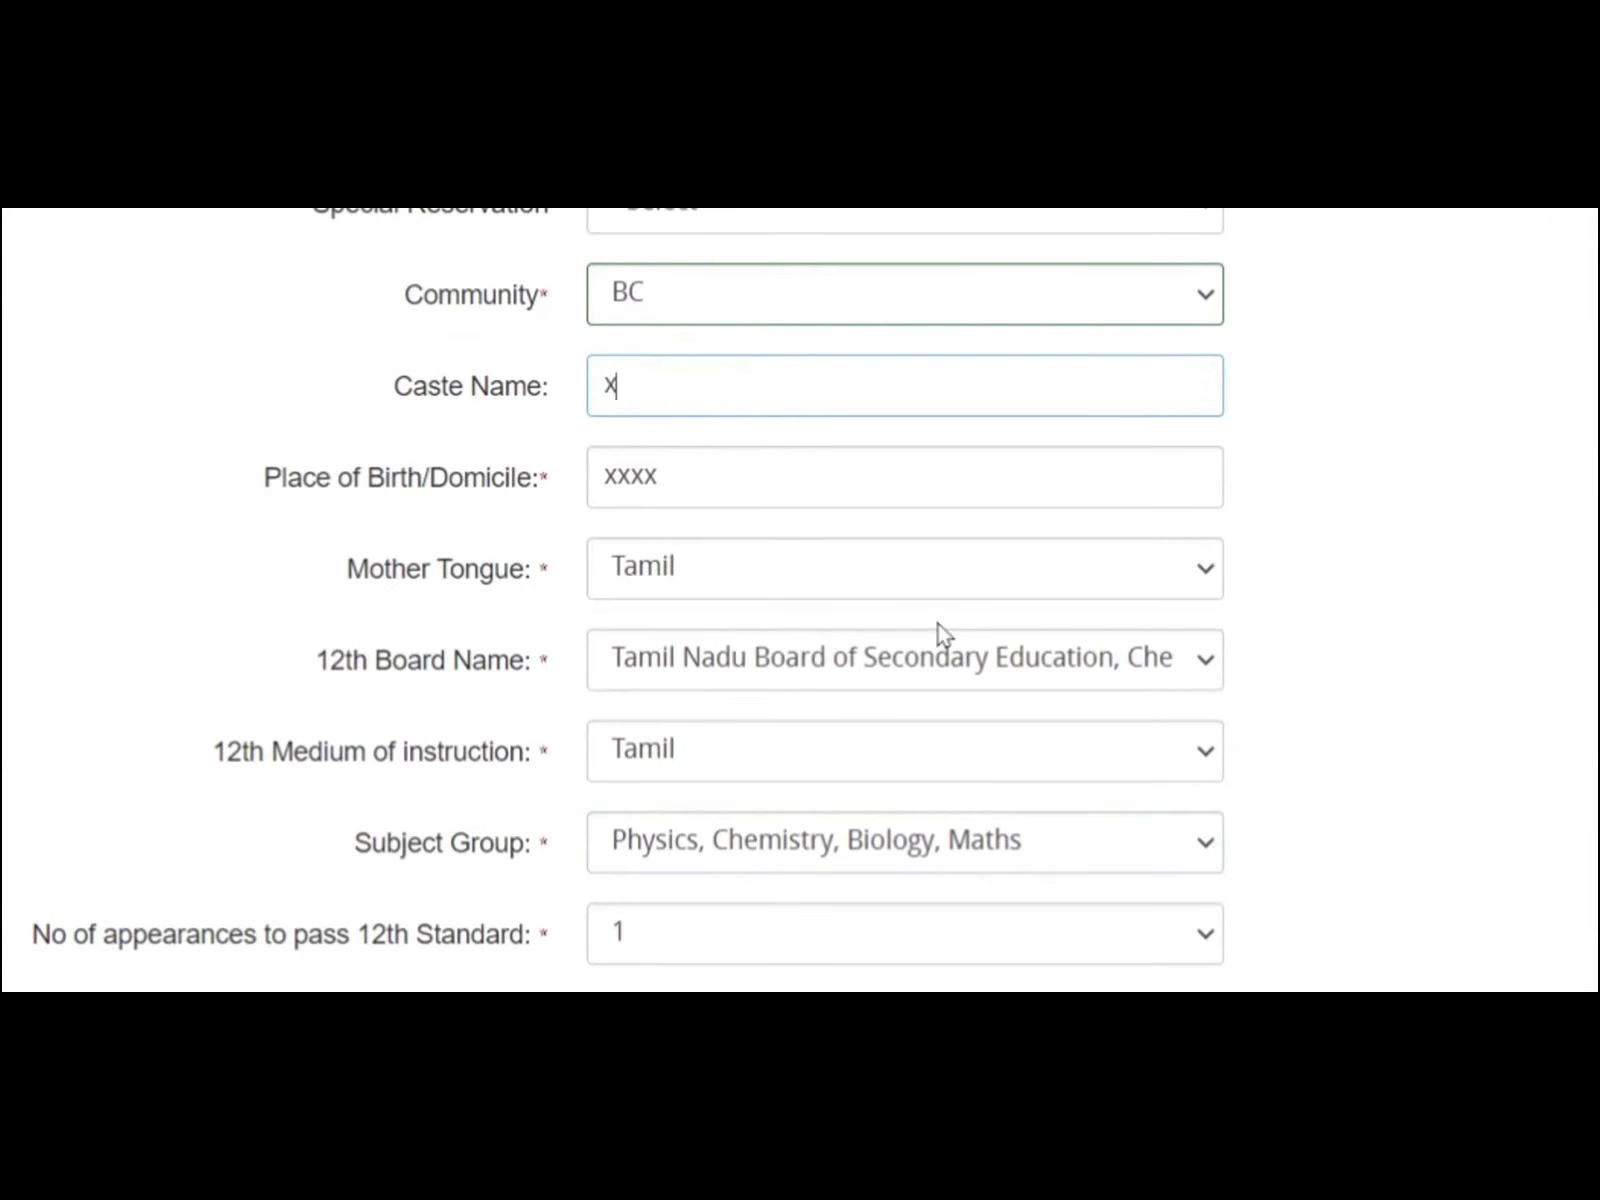
drag(711, 496, 561, 482)
text(xxxx)
click(703, 614)
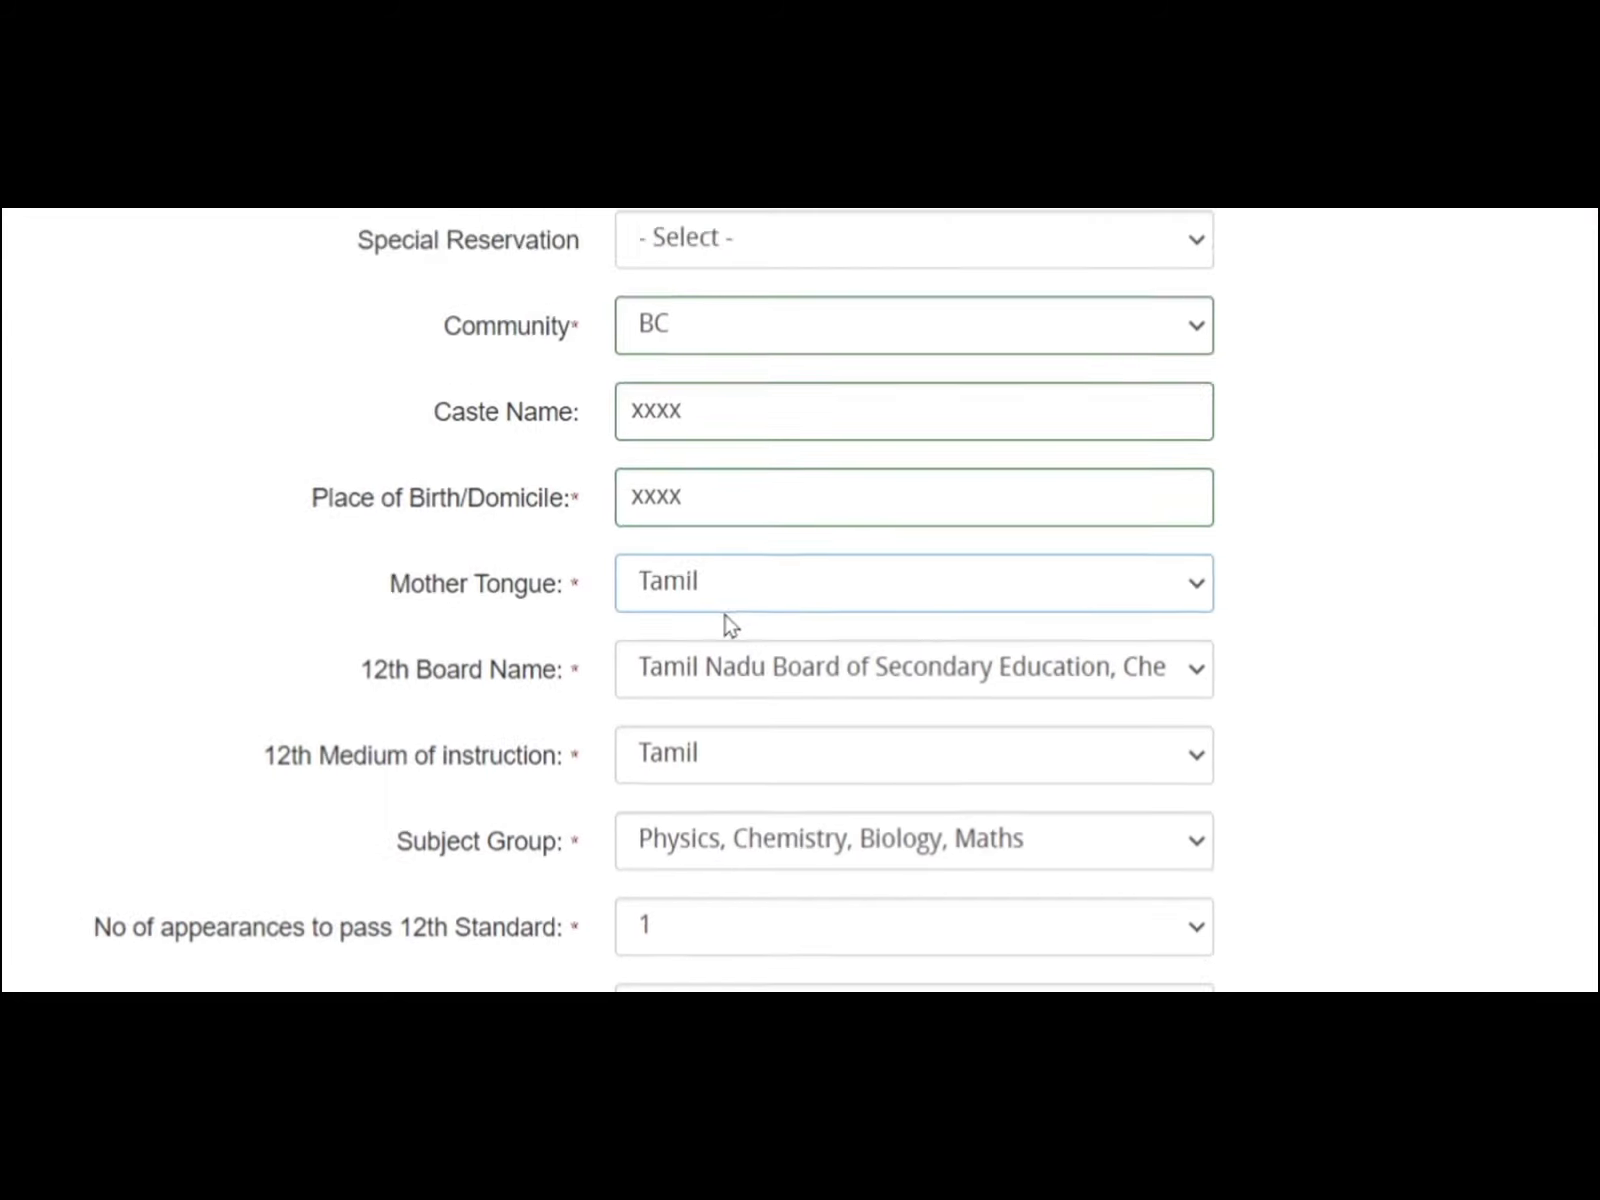
Check the 12th Board Name and address sections, then save the applicant details.
scroll(834, 705, down, 1)
click(797, 664)
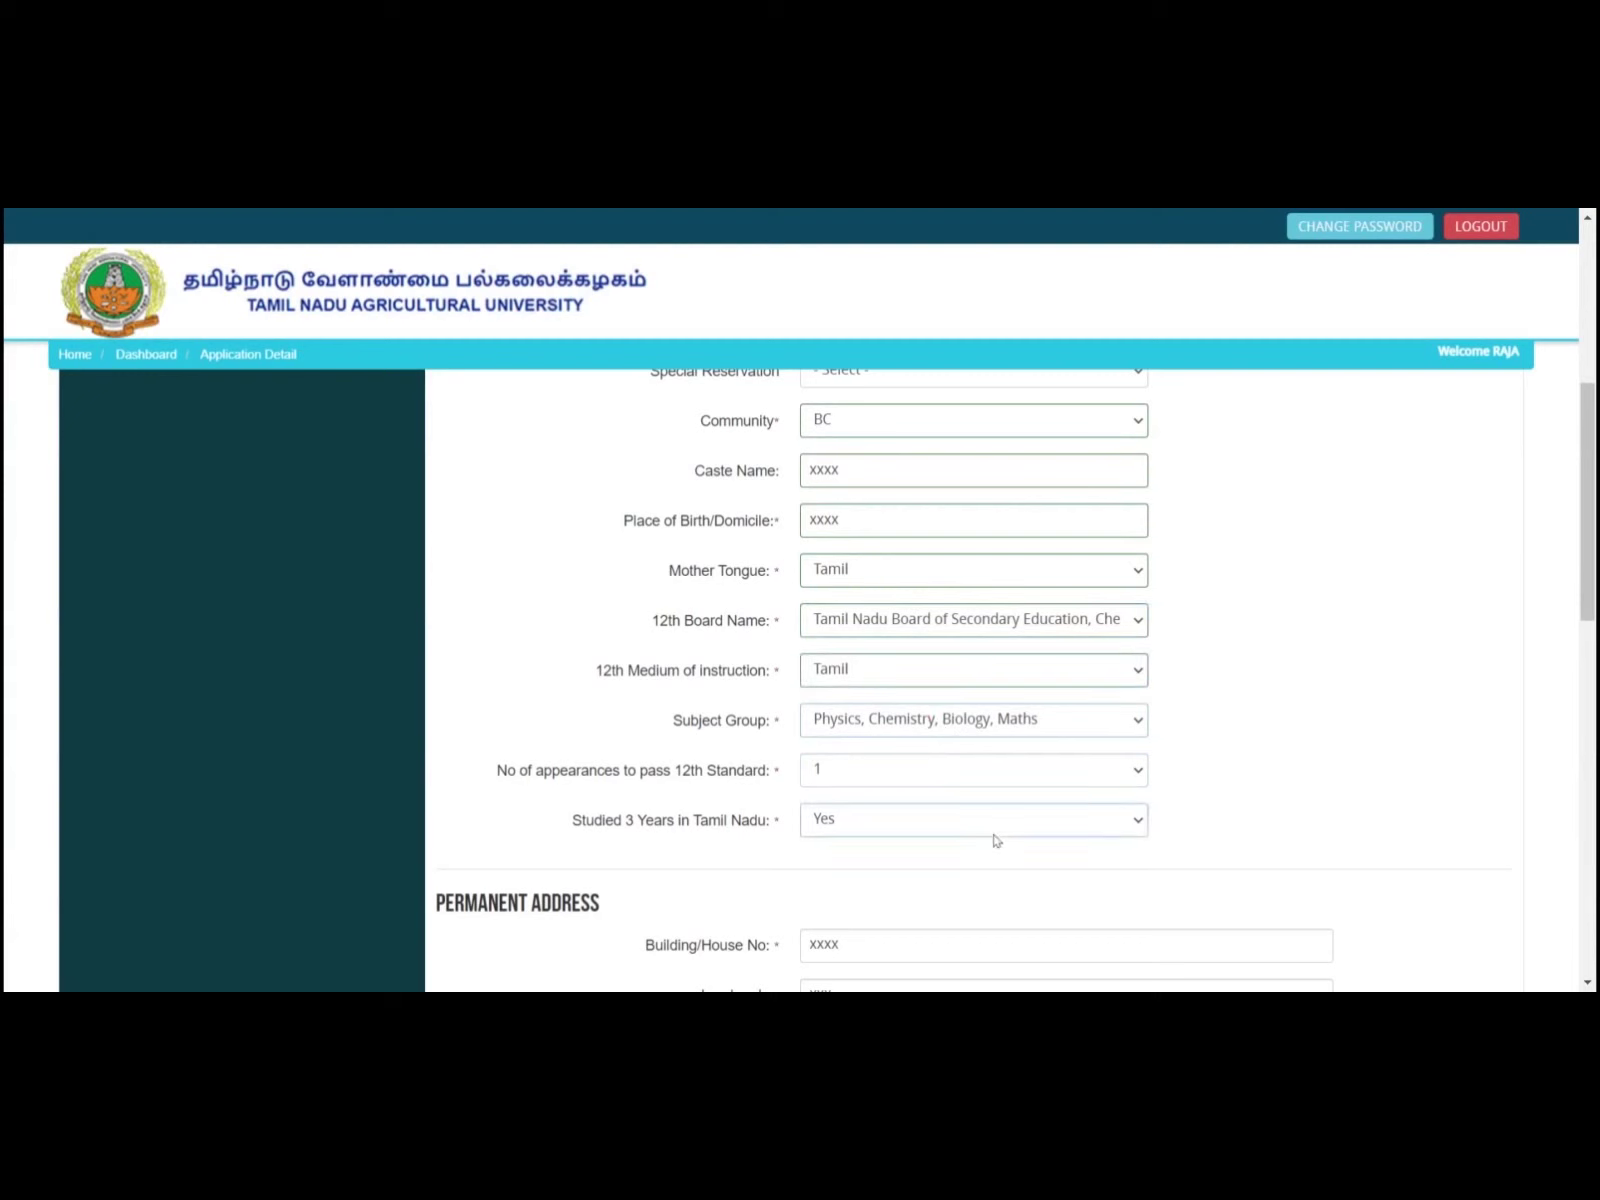
scroll(1238, 807, down, 2)
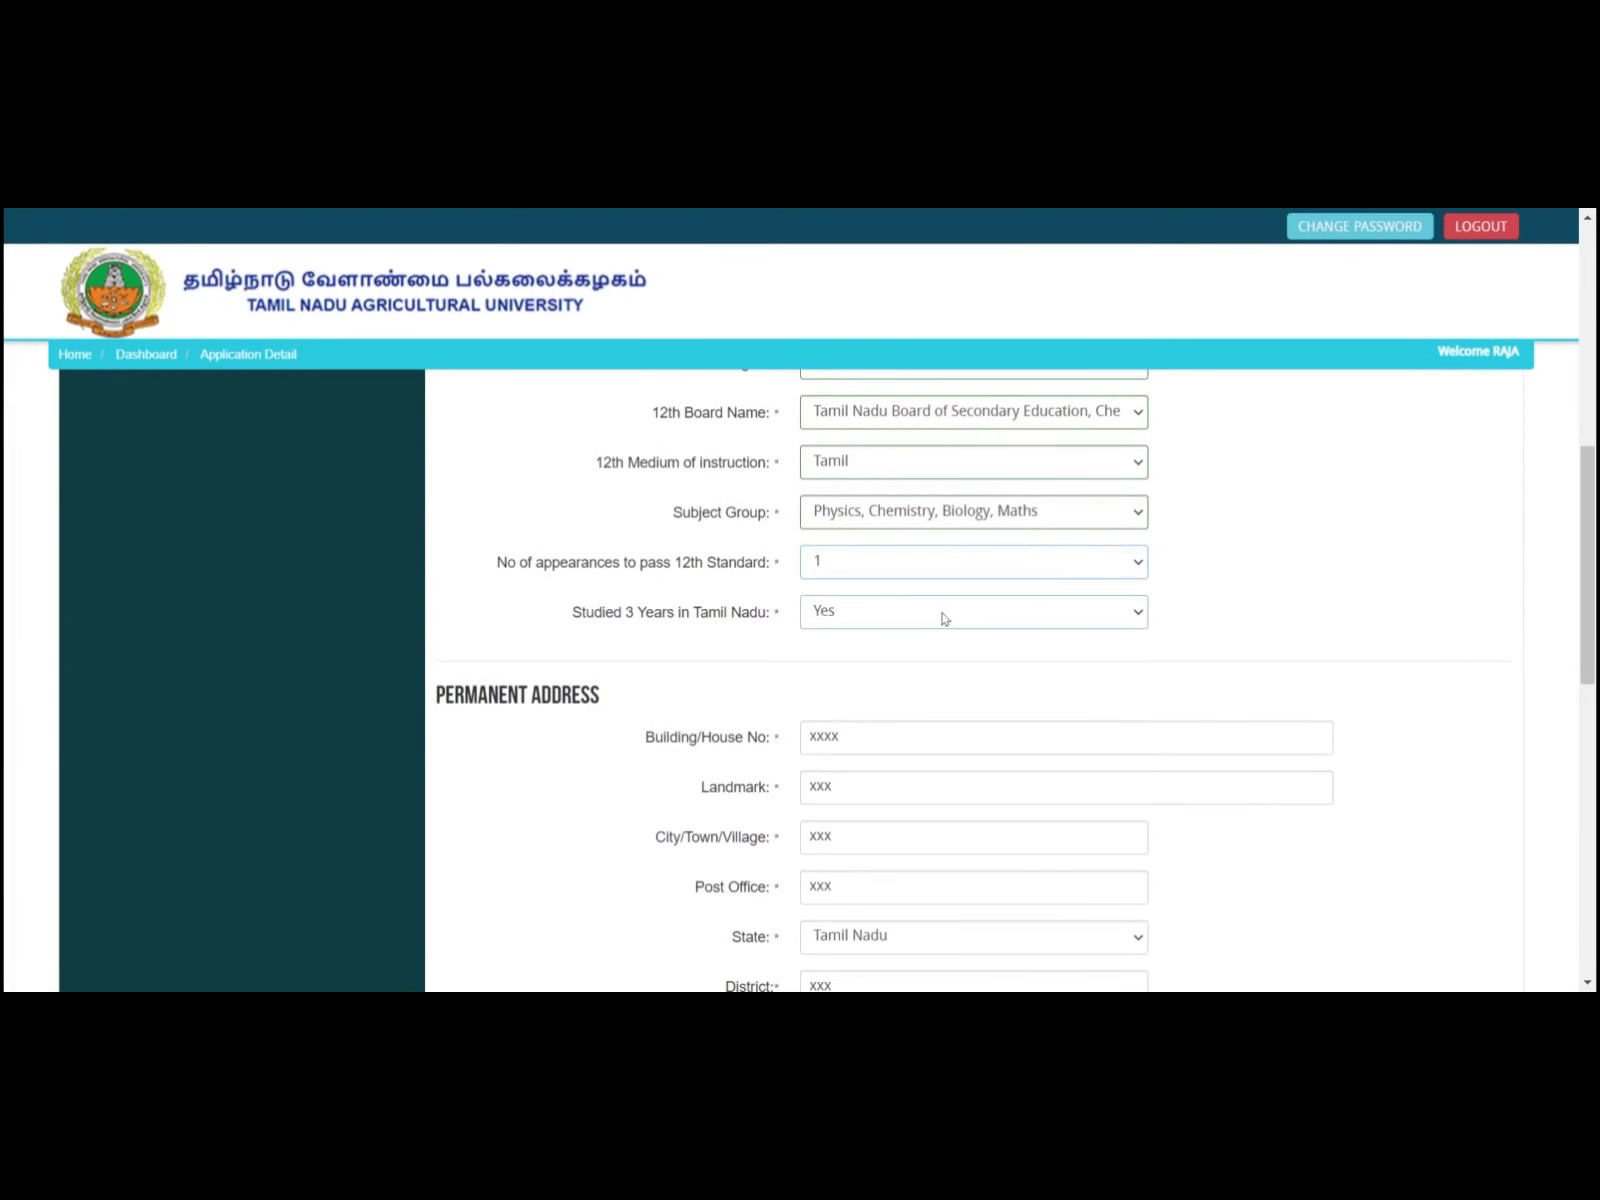
scroll(928, 739, down, 6)
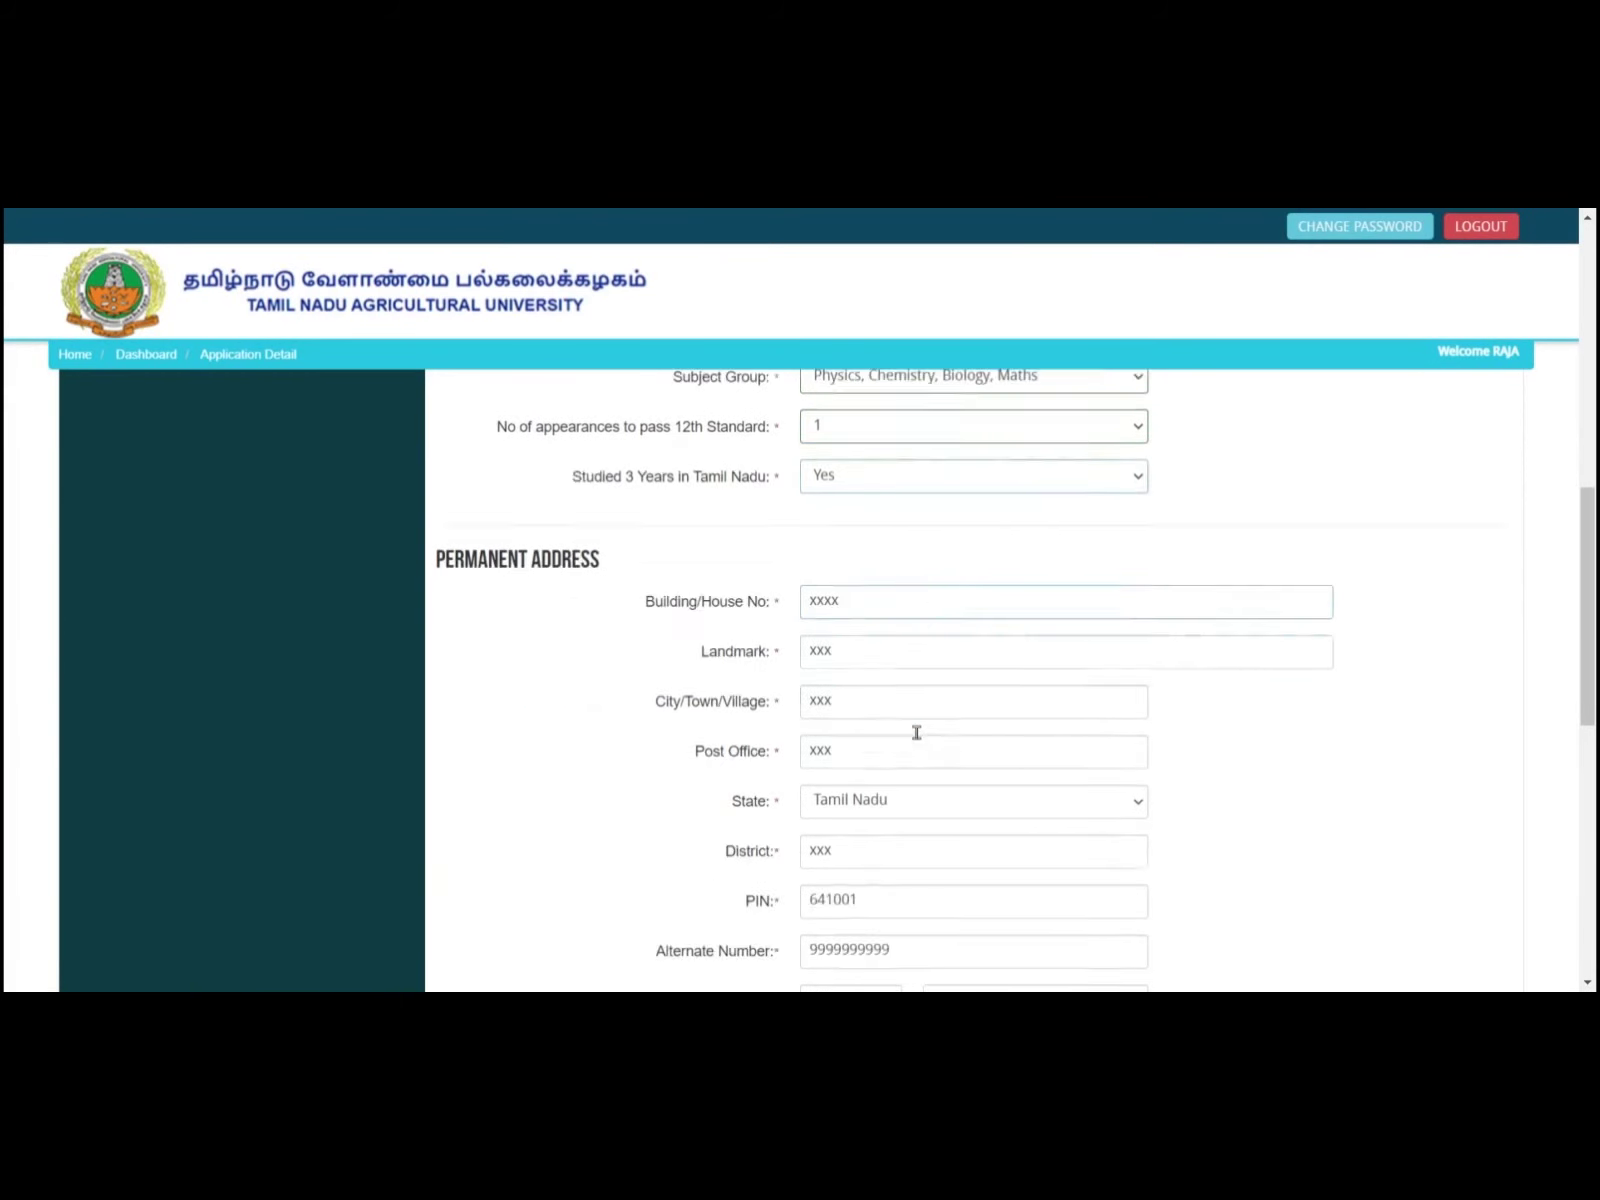
scroll(890, 657, down, 5)
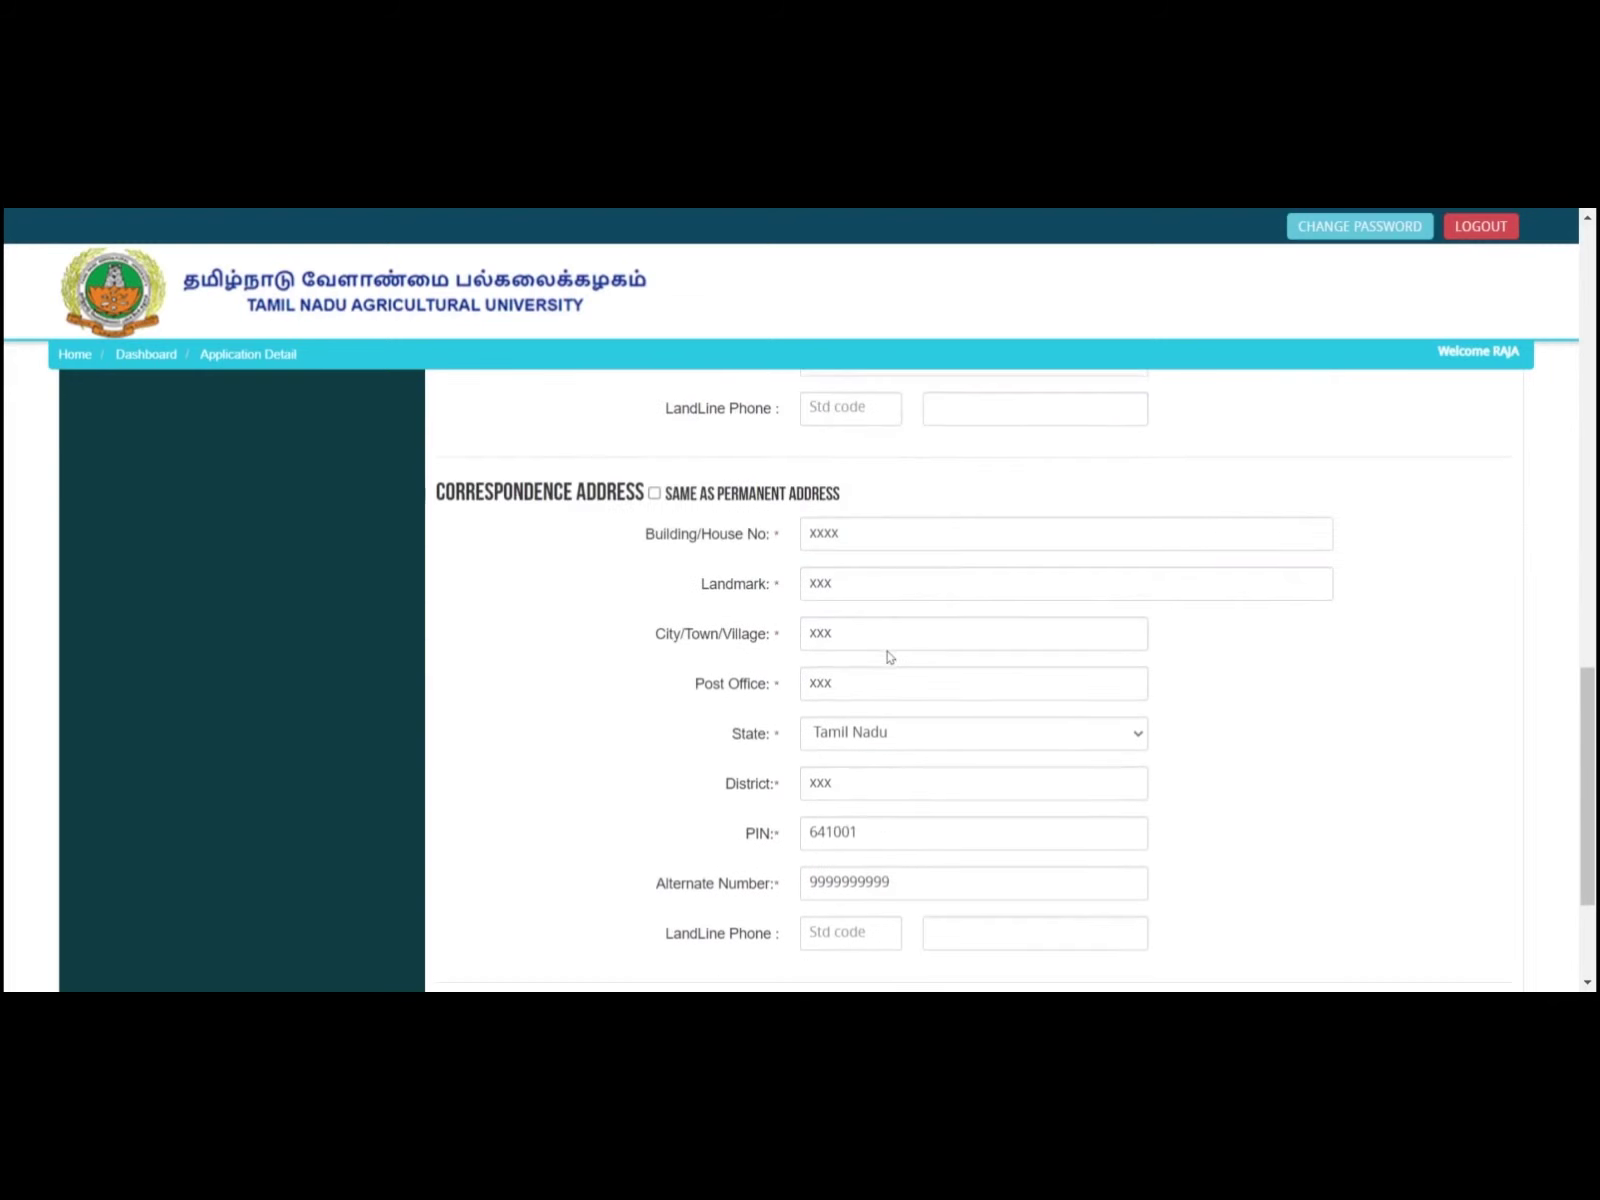
click(1268, 878)
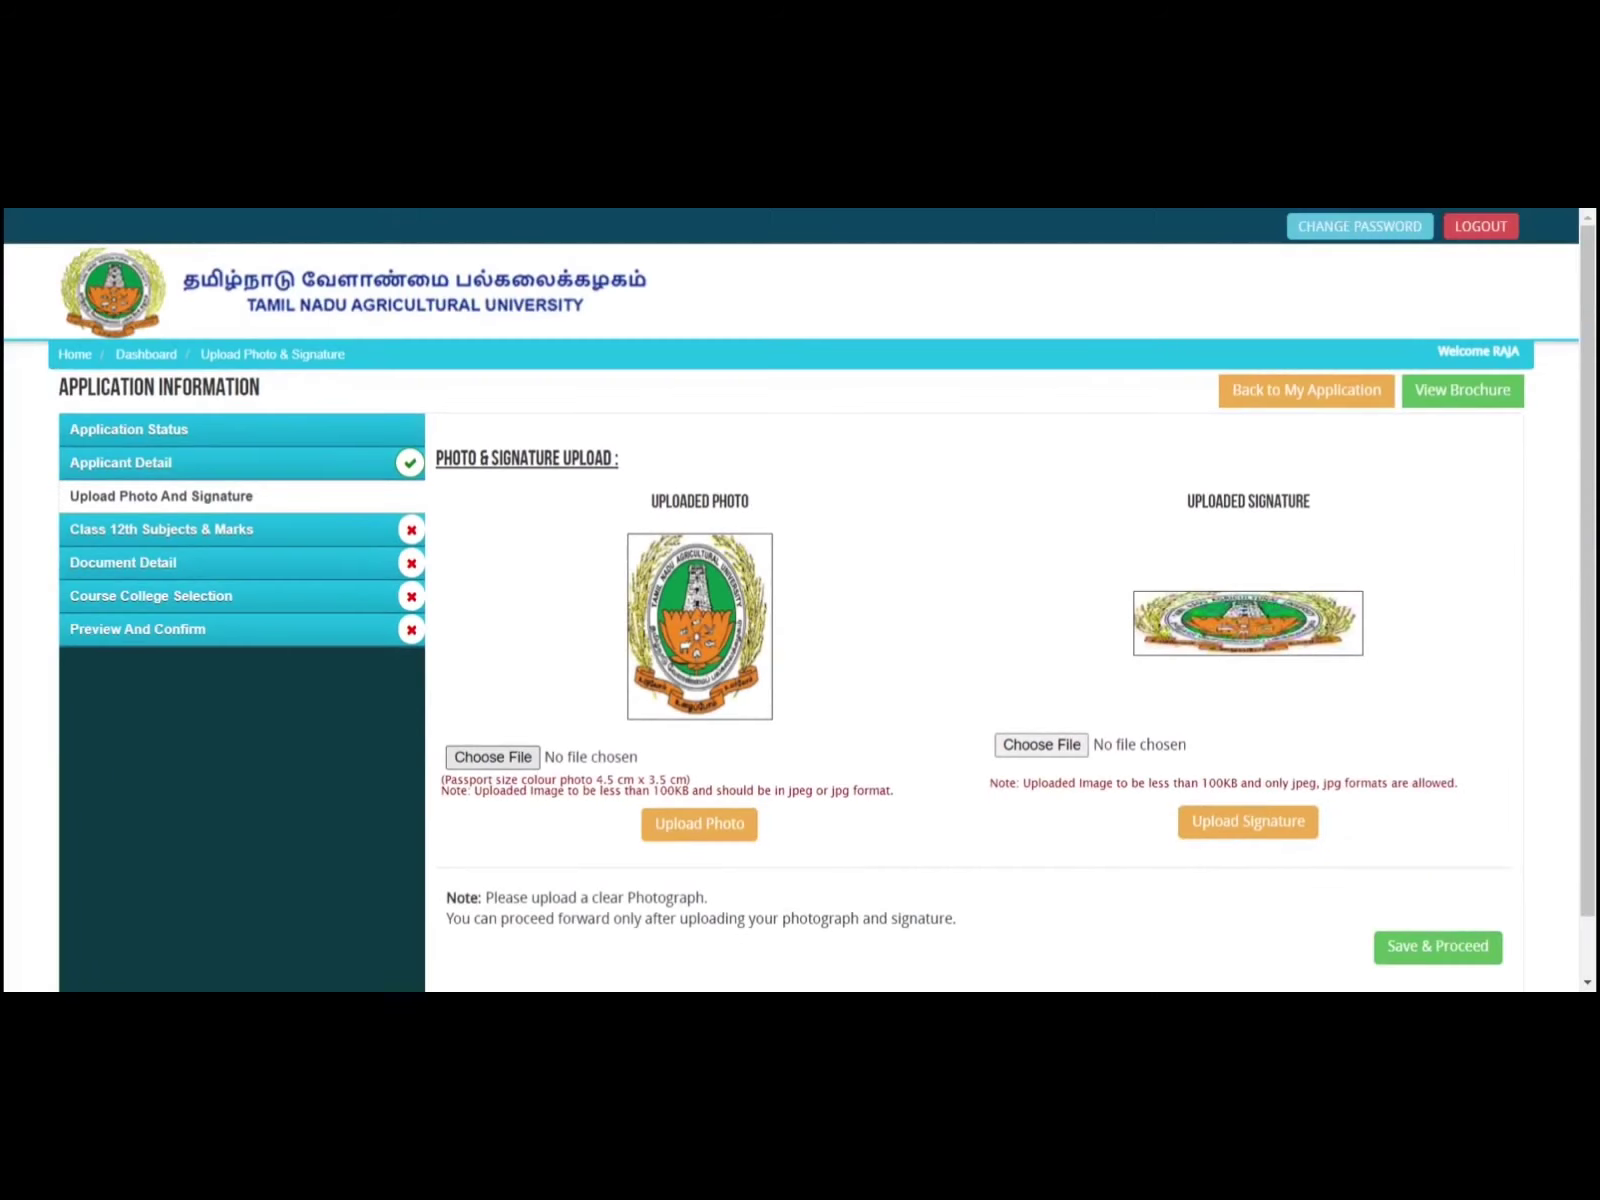
Upload the applicant photo and TNAU emblem.jpg as signature, then save the stage.
click(706, 822)
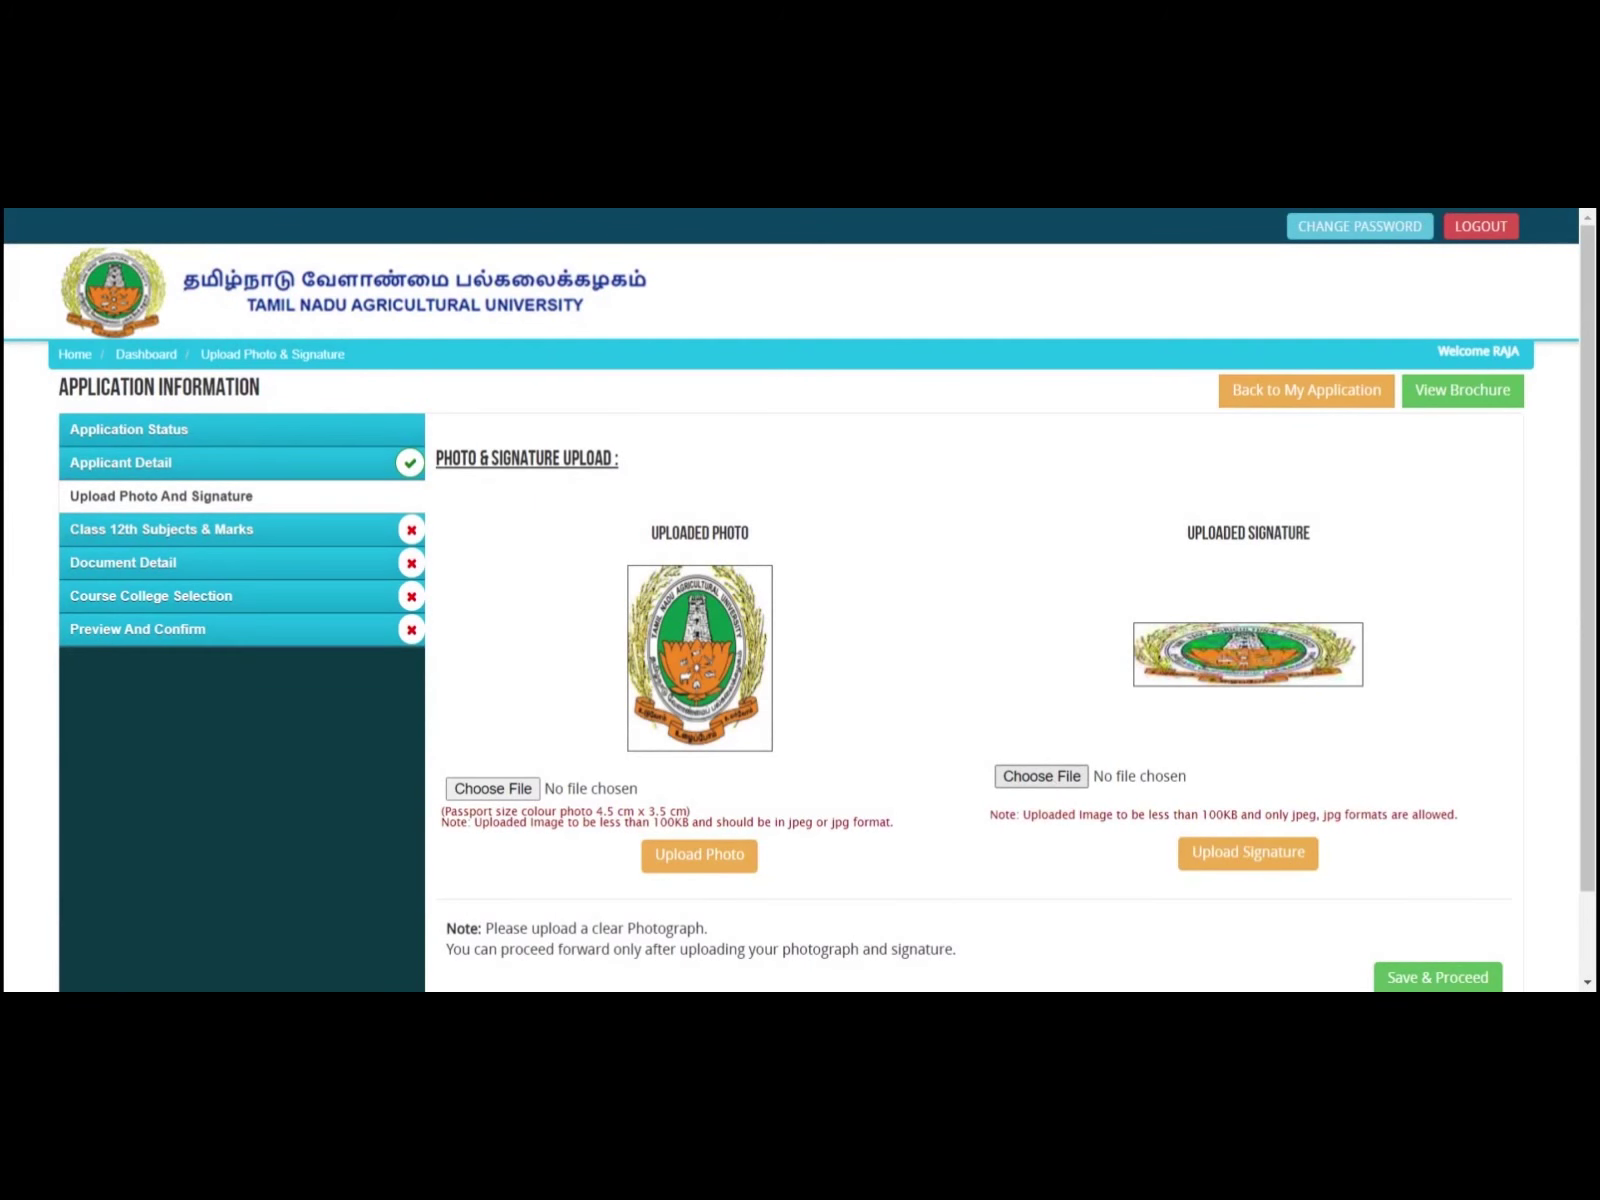
click(1384, 808)
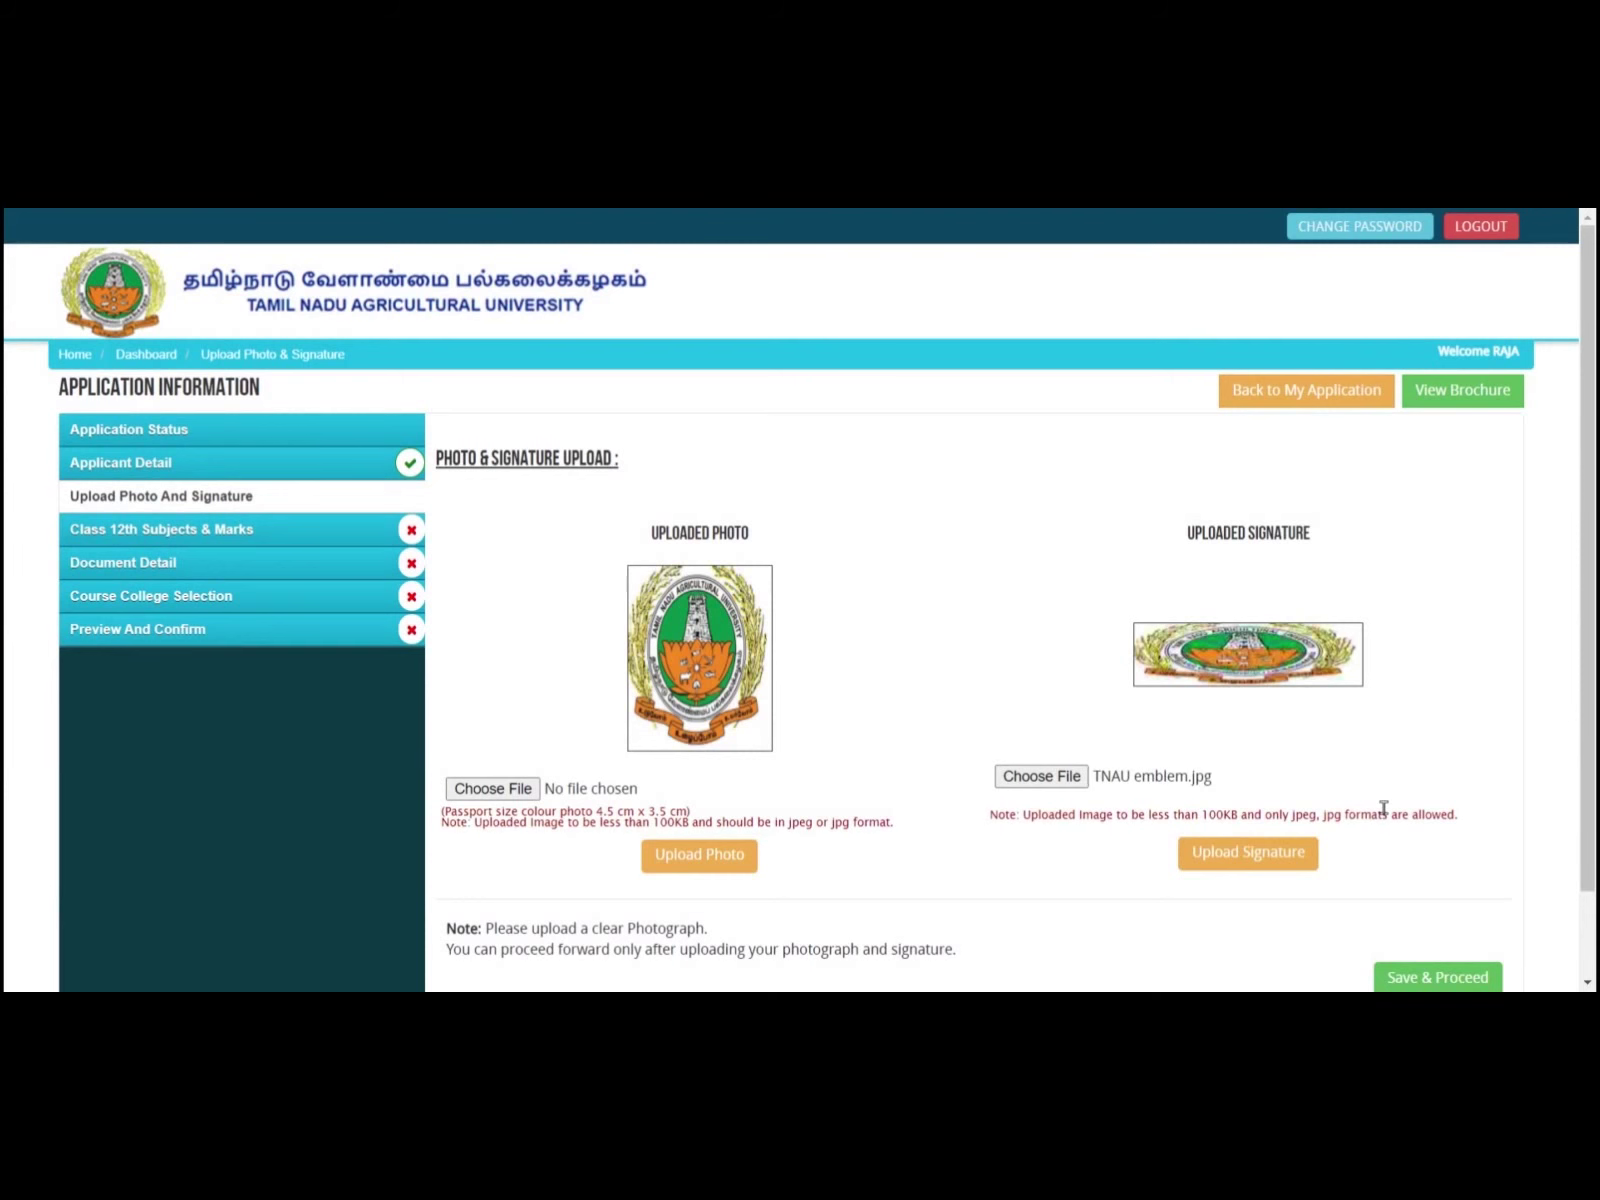
click(1274, 860)
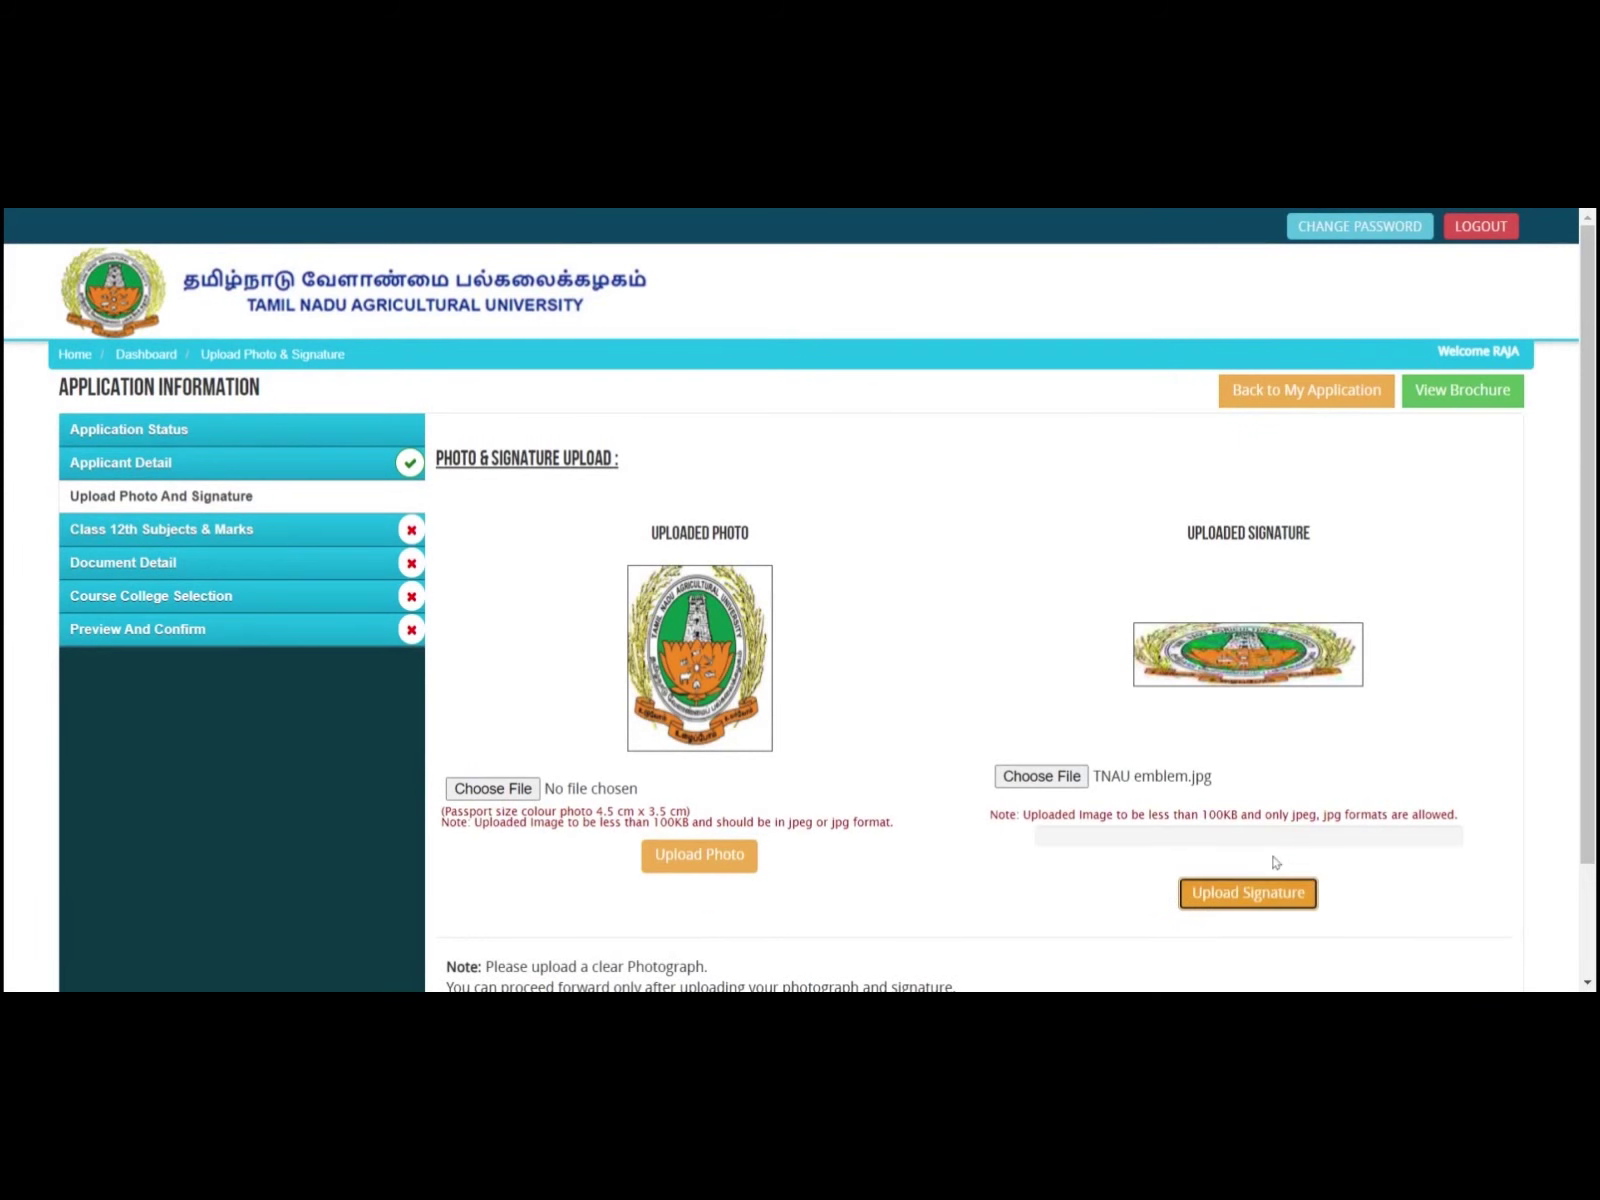
scroll(1274, 862, down, 2)
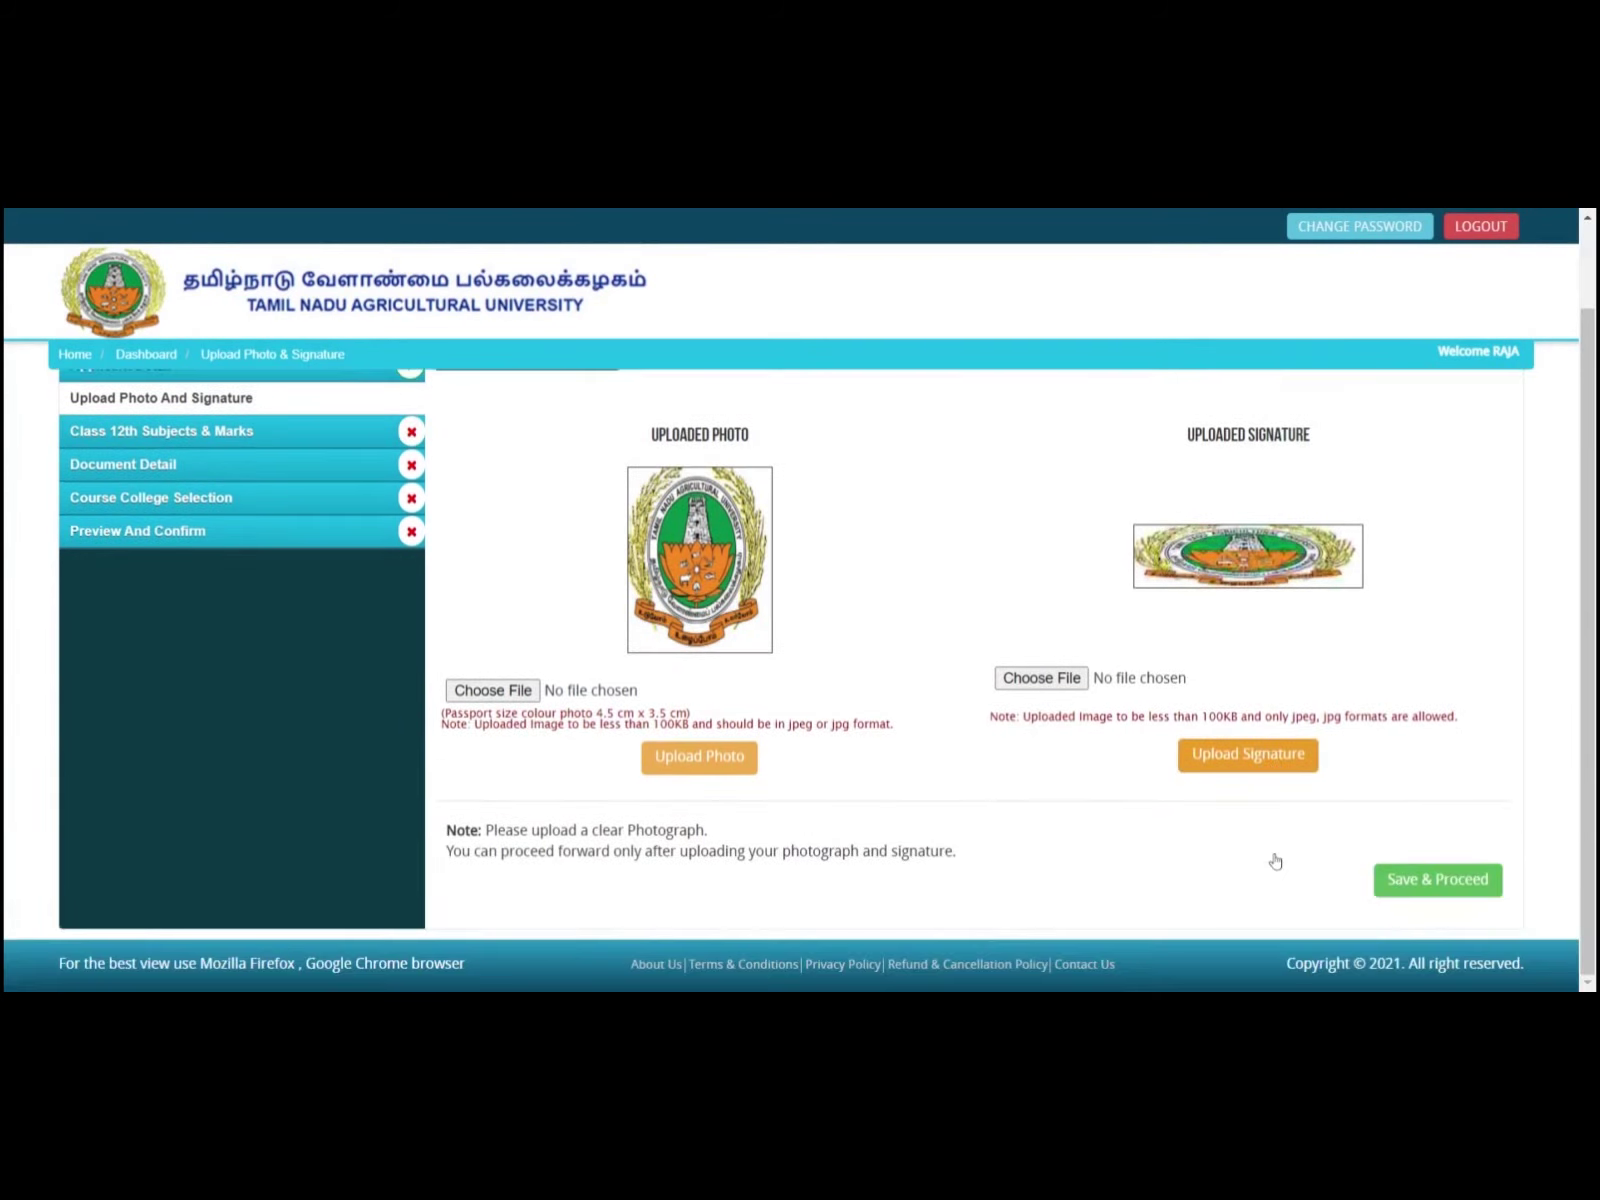
click(1393, 879)
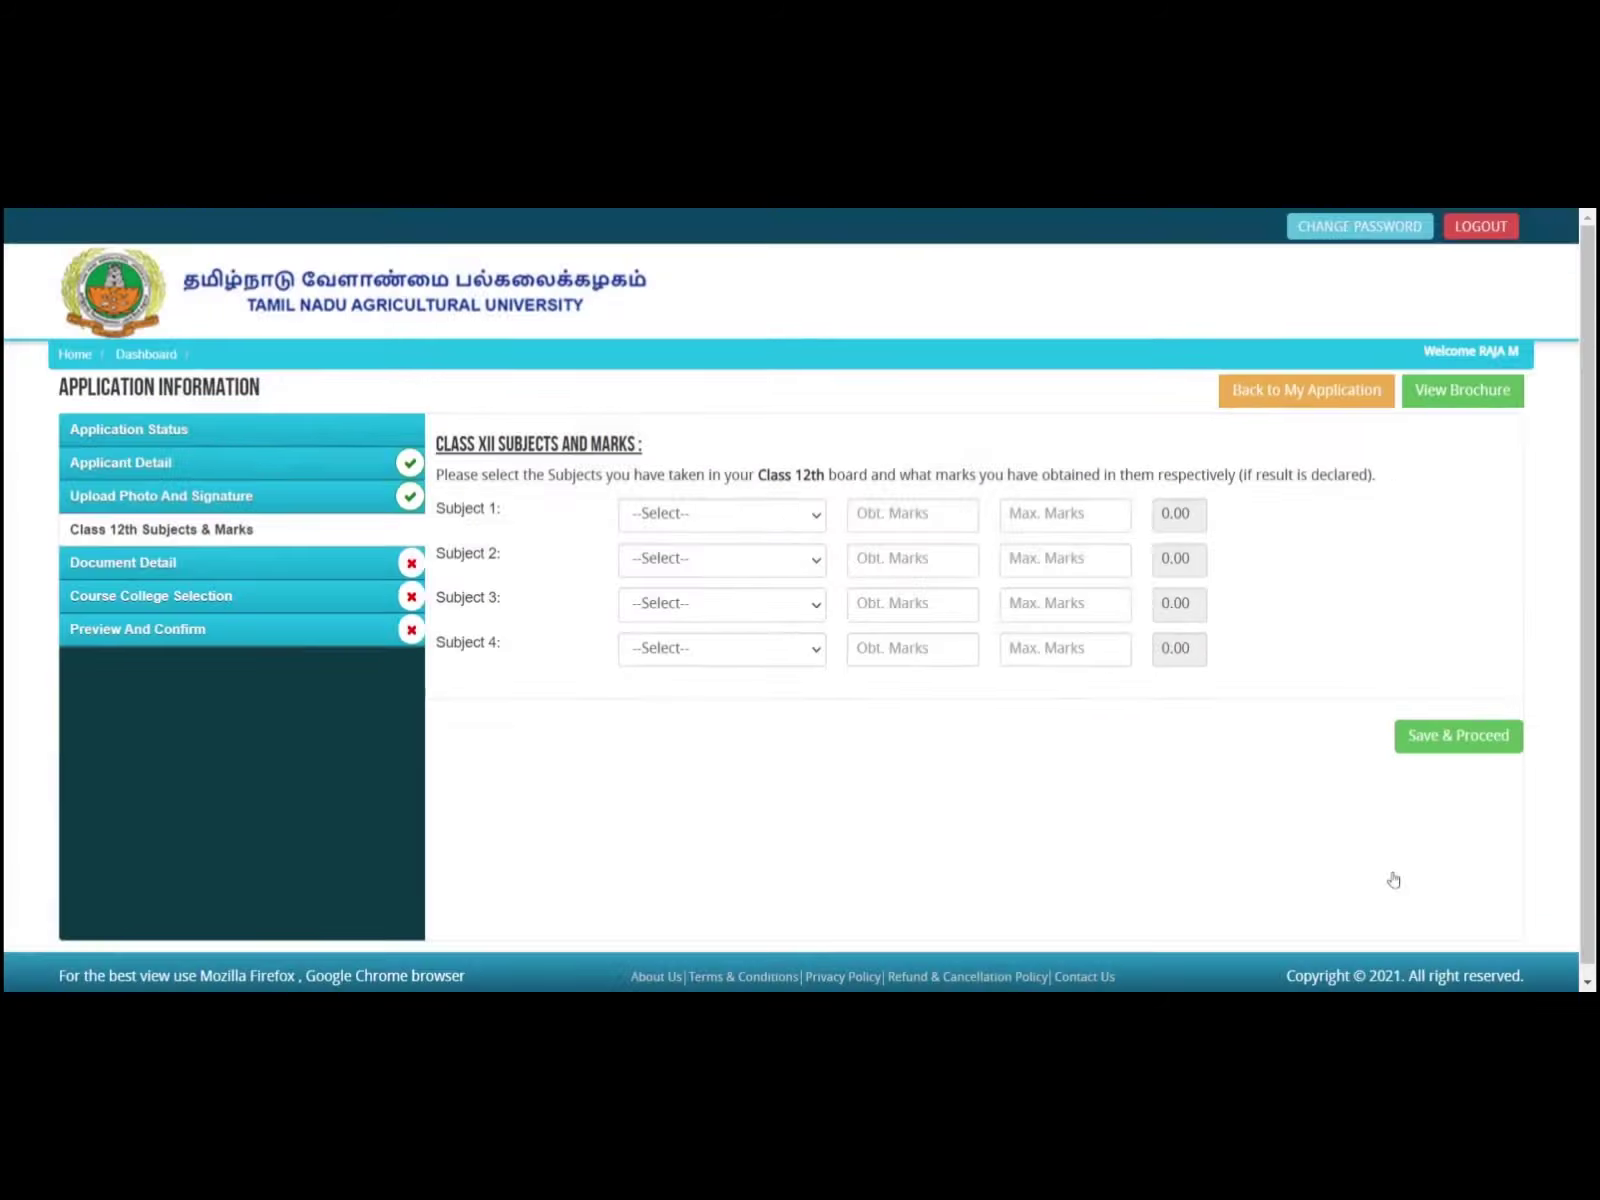
Enter Biology and Chemistry as subjects 1 and 2, each 50 of 100 marks.
click(681, 515)
click(681, 545)
click(784, 483)
text(50)
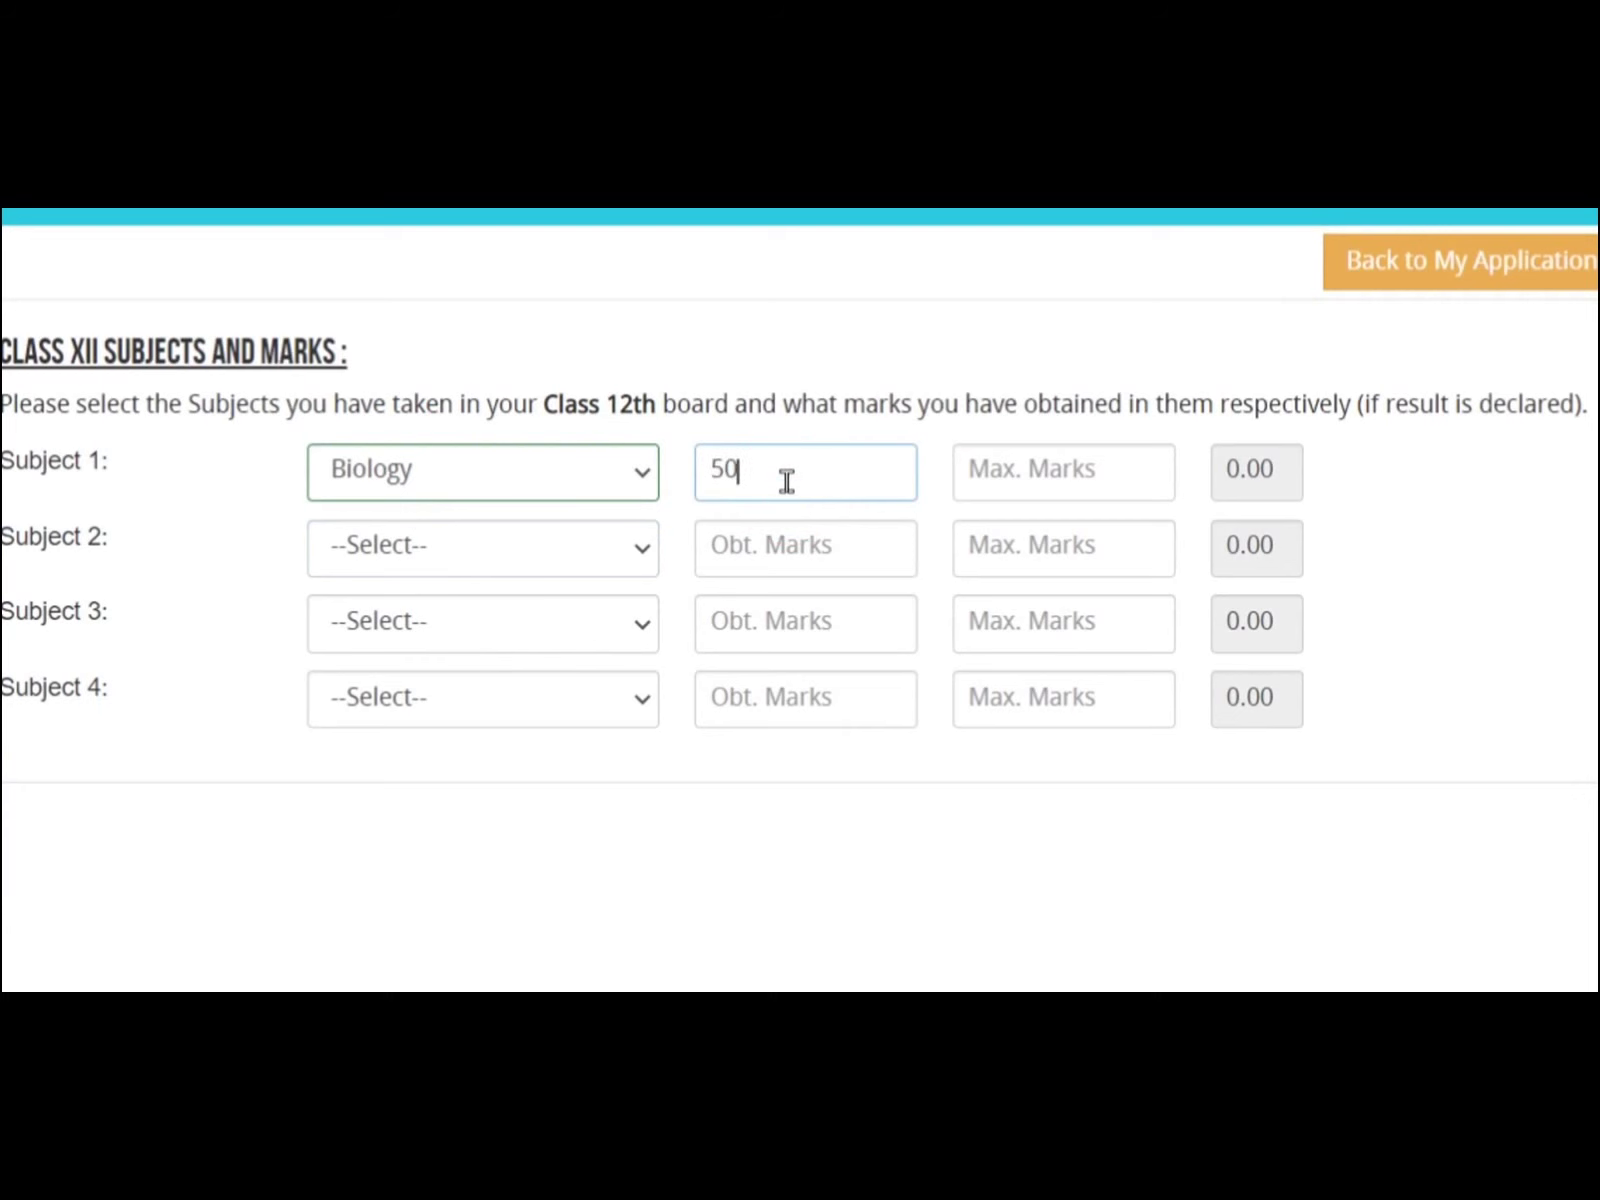
key(Tab)
text(100)
click(800, 895)
click(497, 560)
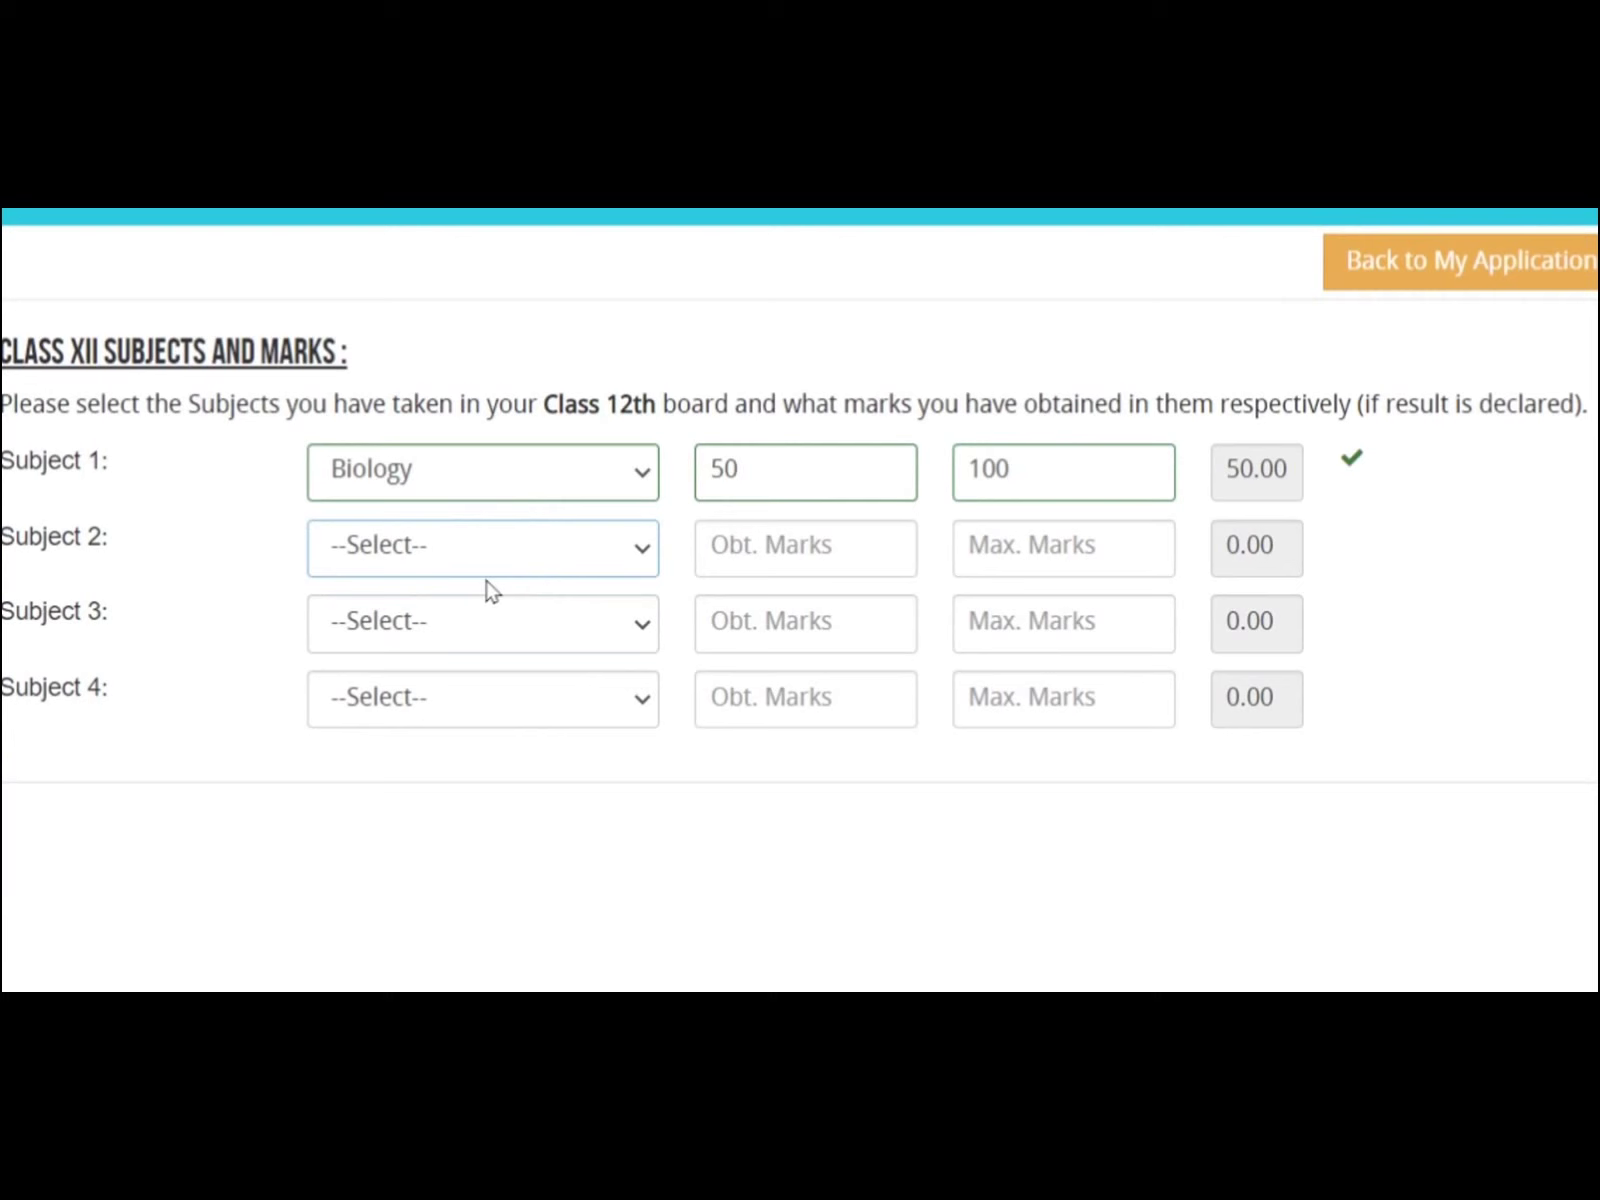
click(491, 590)
click(764, 548)
text(50)
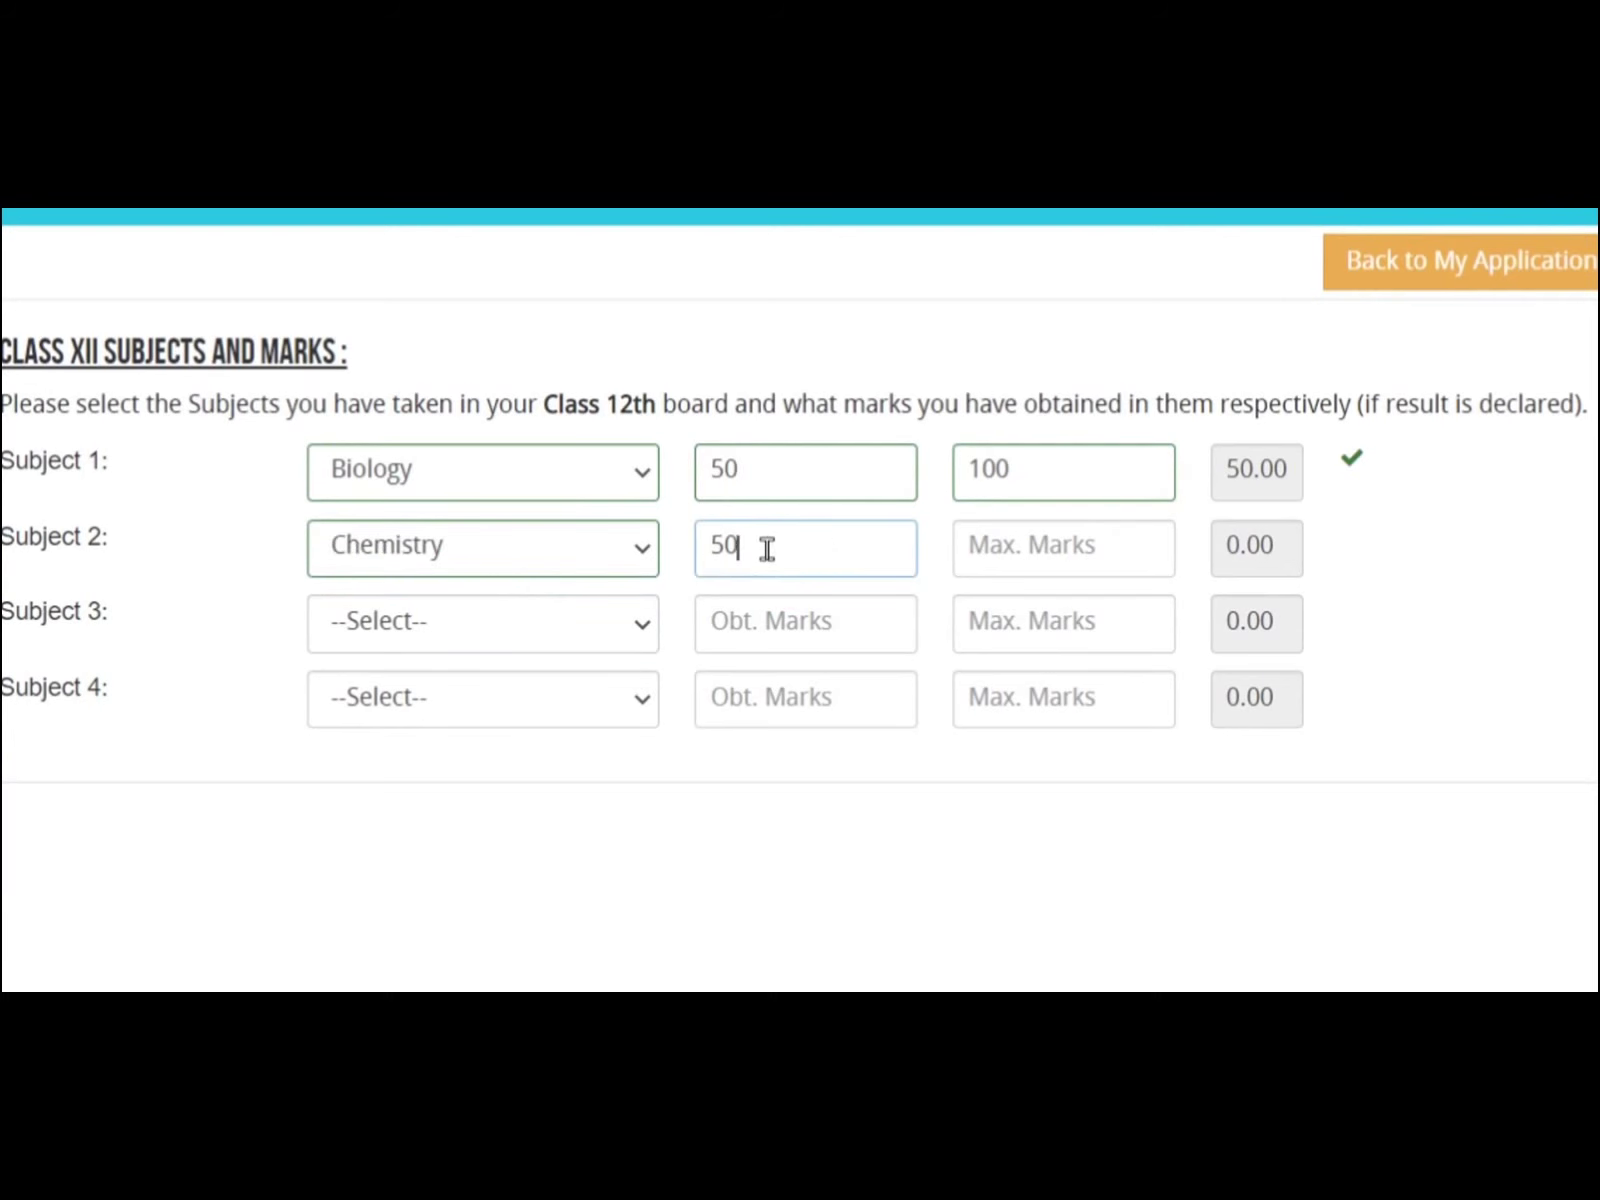
key(Tab)
text(100)
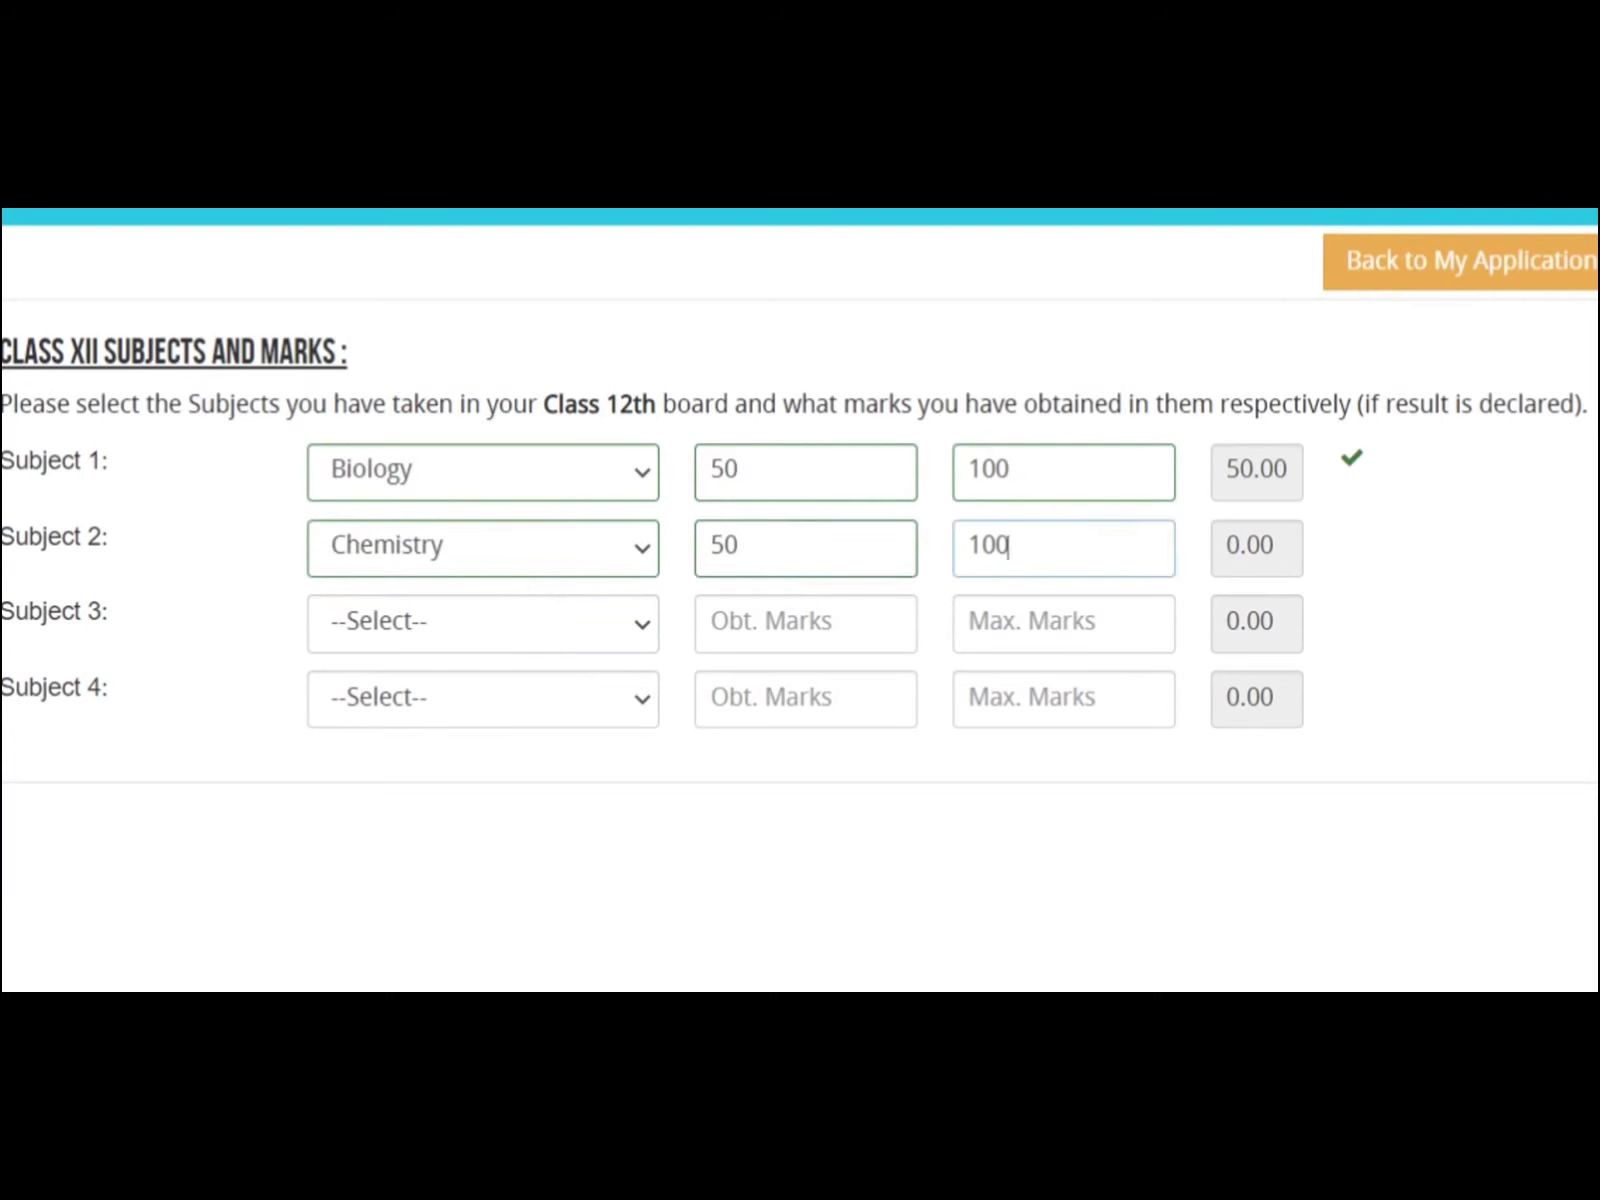
key(Tab)
Enter Maths and Physics with 50 of 100 marks each, then save the marks.
key(m)
click(821, 625)
text(50)
key(Tab)
text(100)
key(Tab)
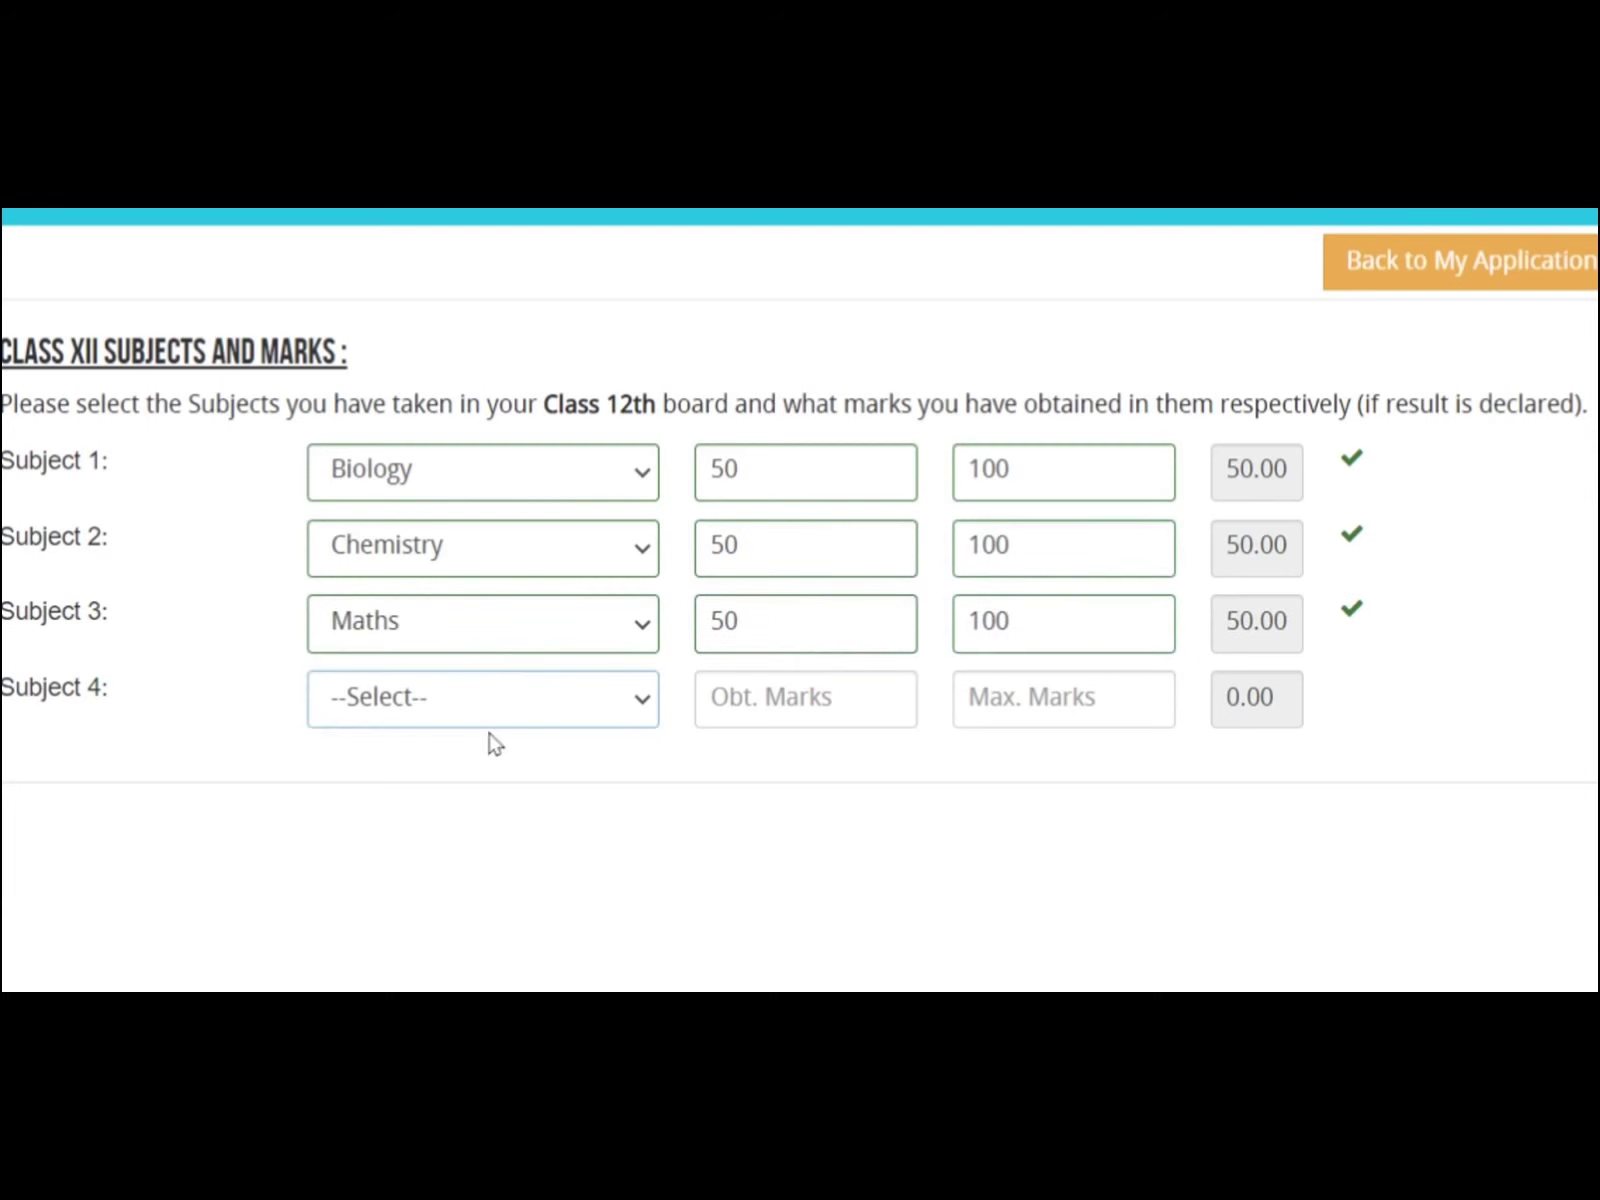
key(p)
click(757, 705)
text(50)
key(Tab)
text(100)
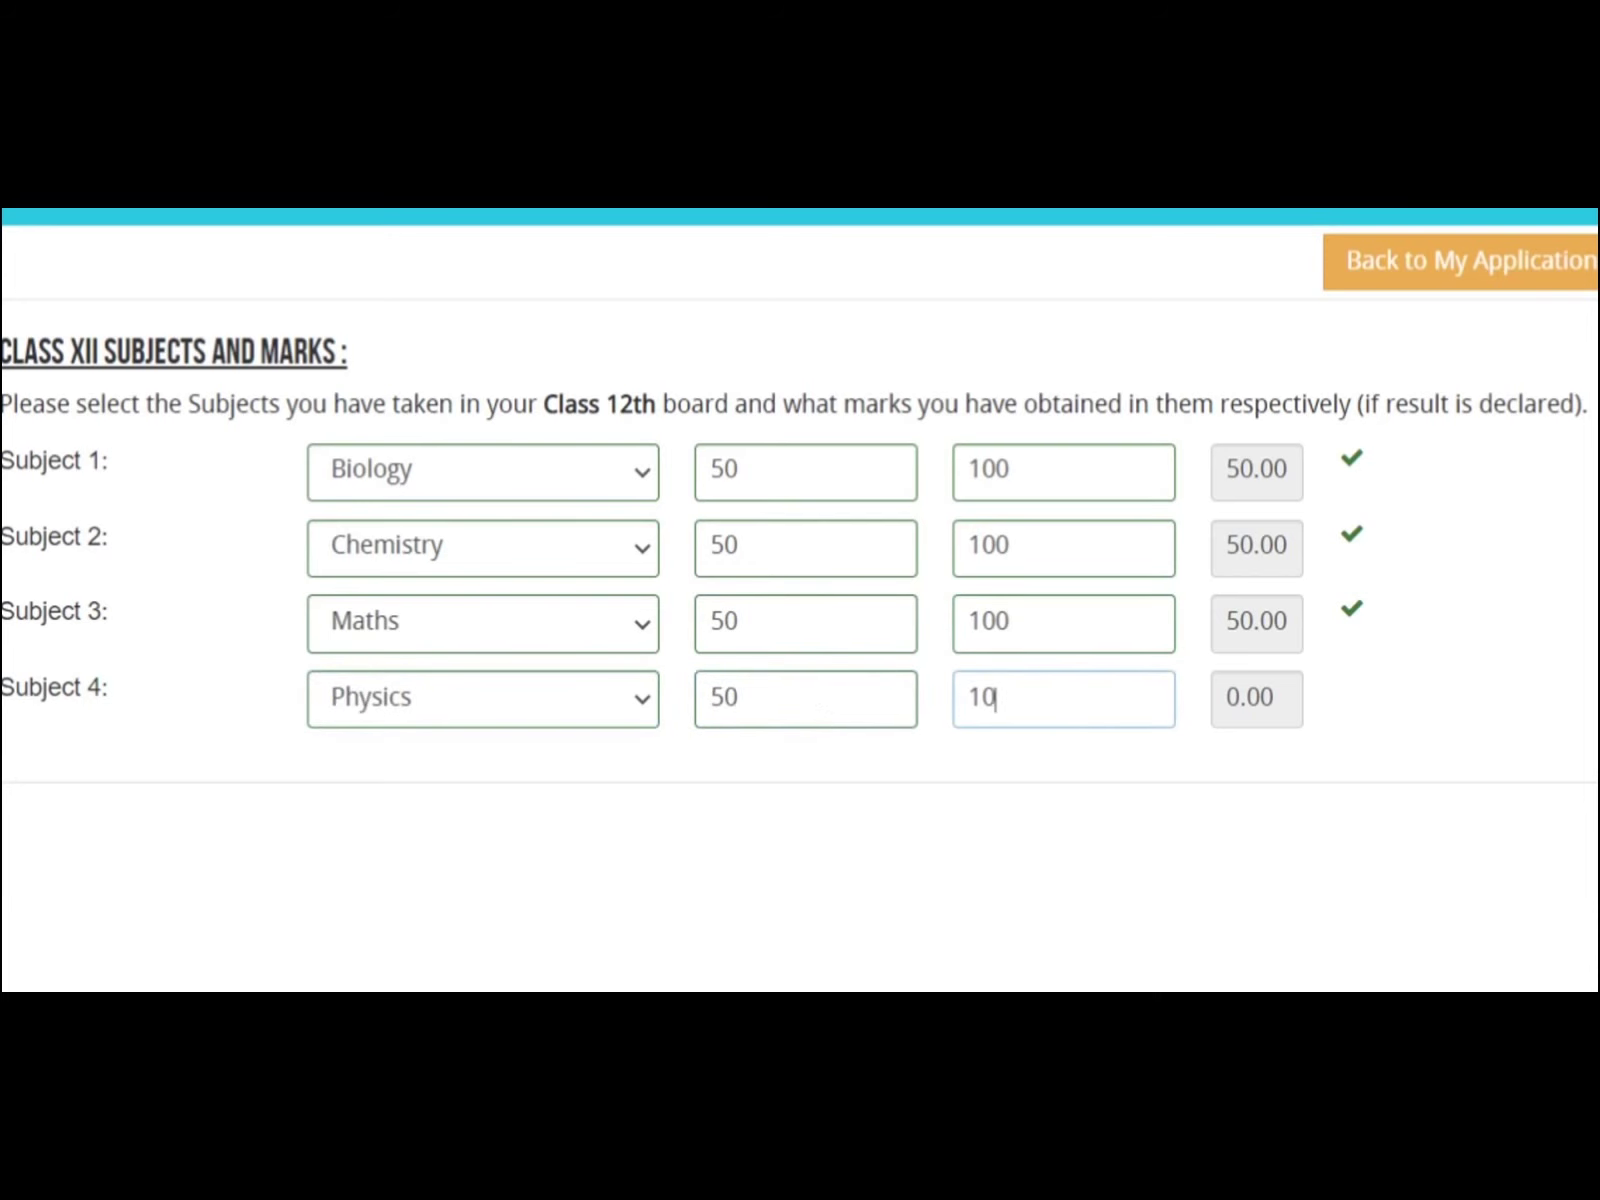
click(1503, 738)
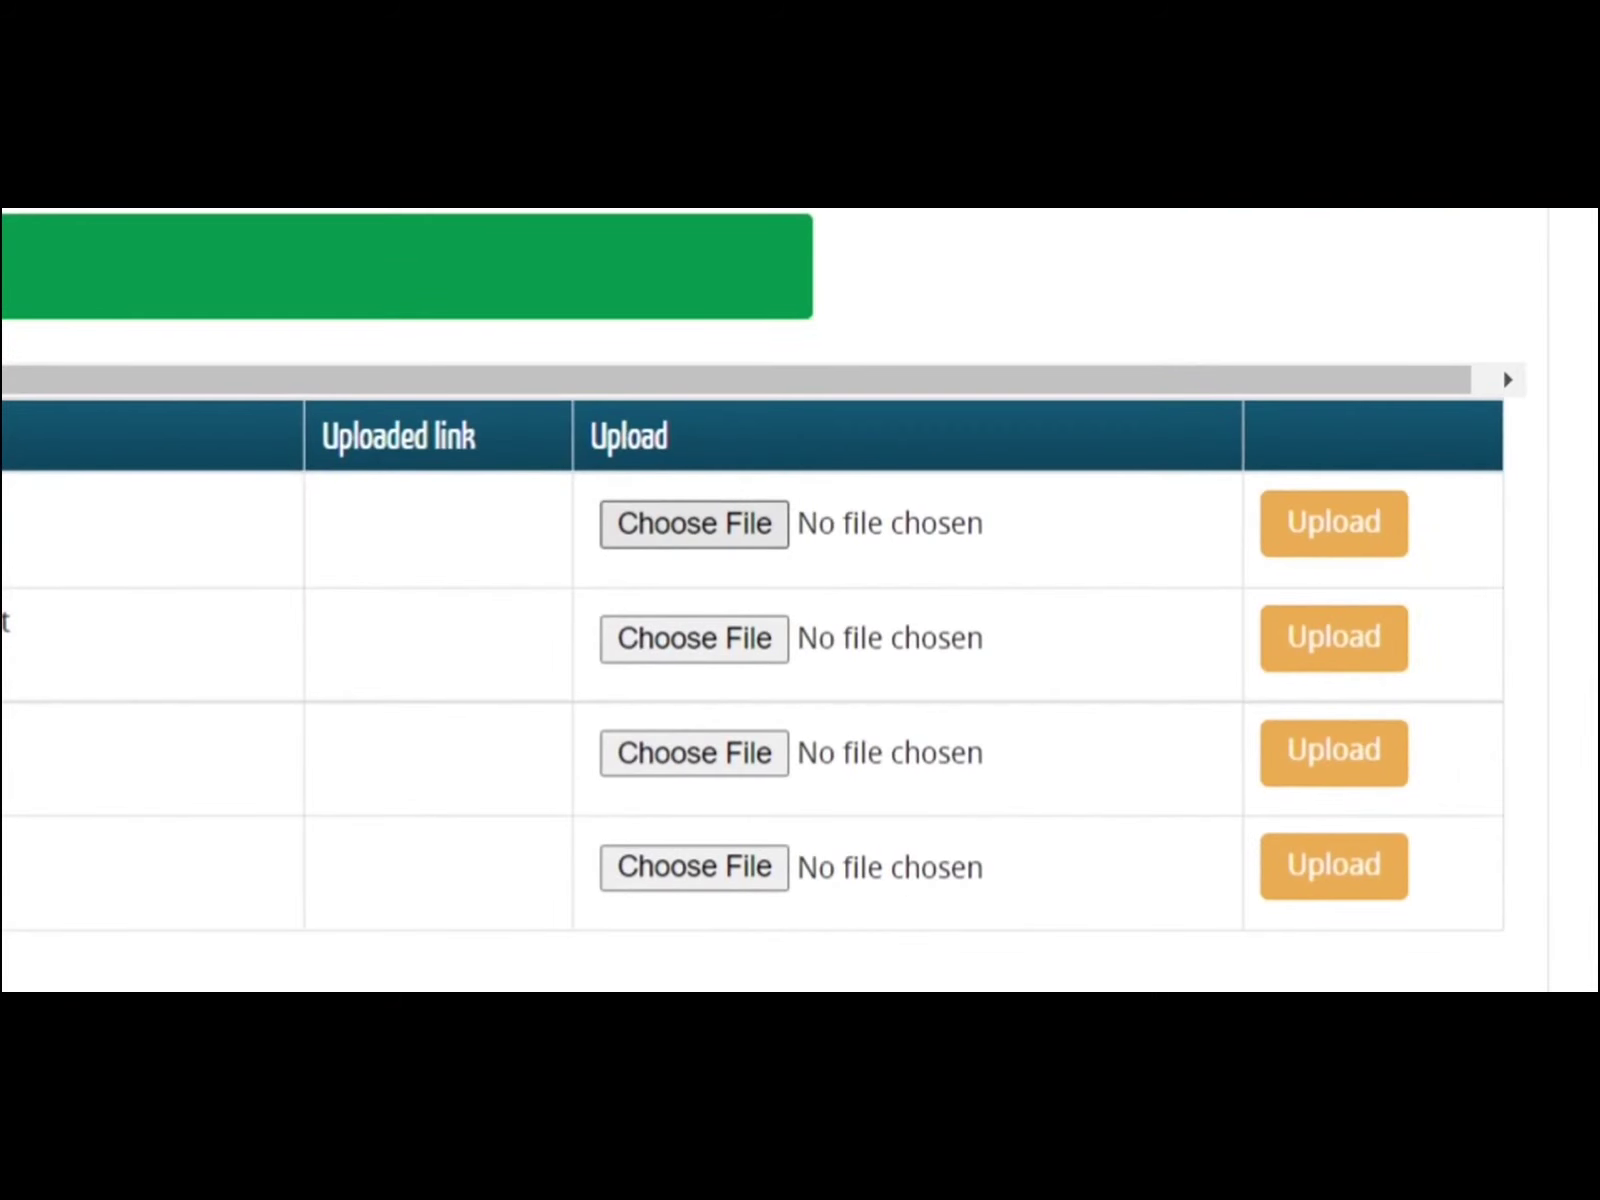
Upload the 10th and 12th marksheets, and the Transfer Certificate using 12th.pdf.
click(1345, 525)
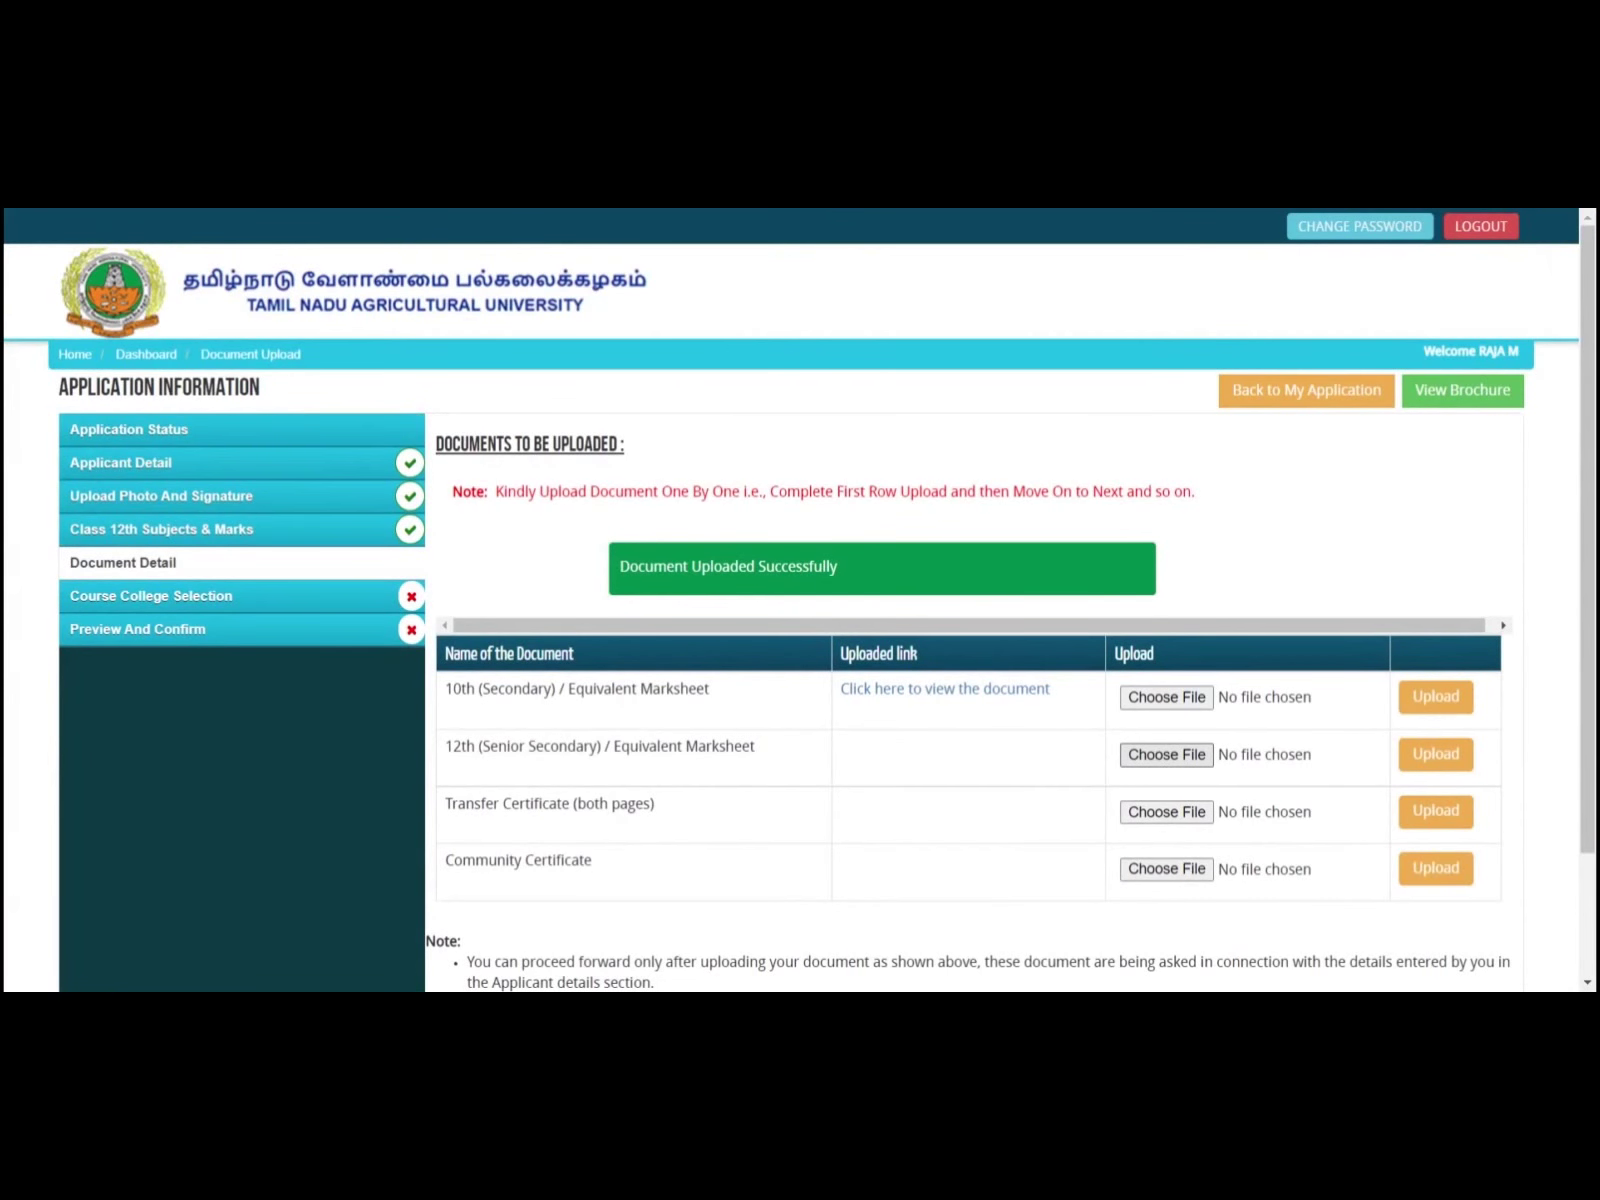
click(1435, 754)
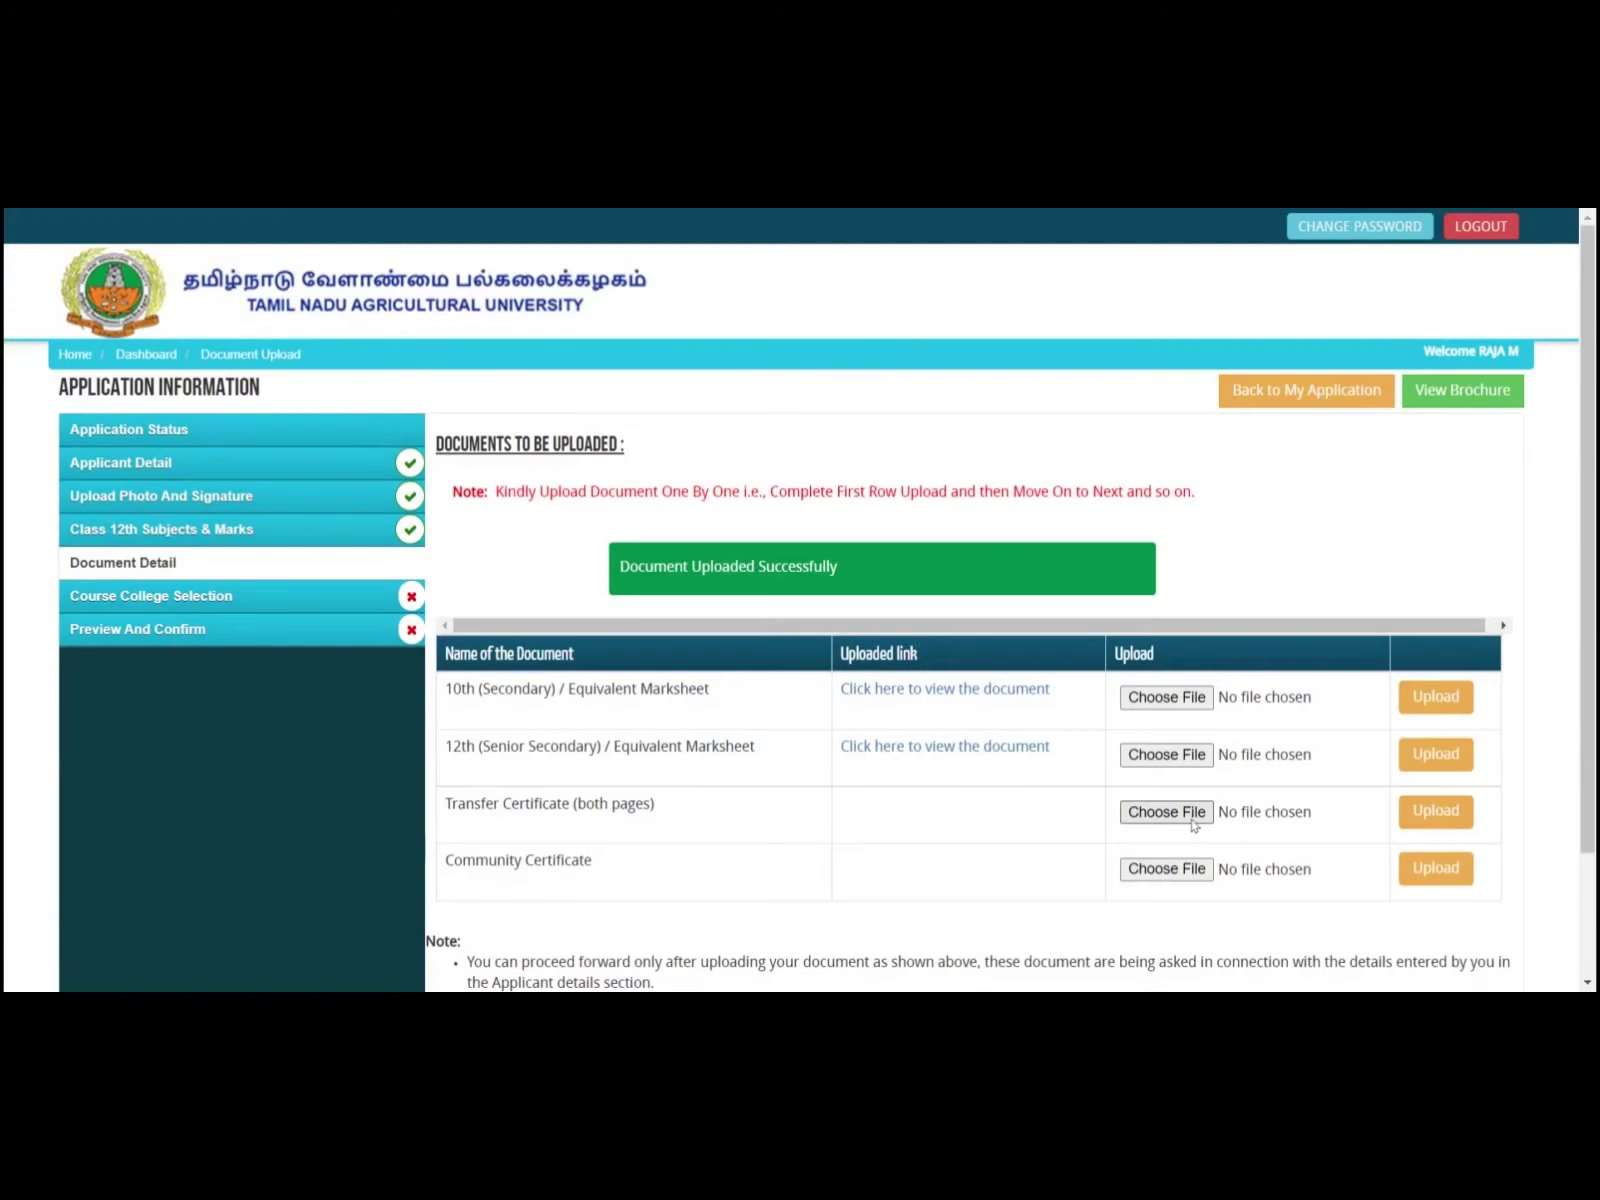
click(1193, 823)
key(Return)
click(1446, 816)
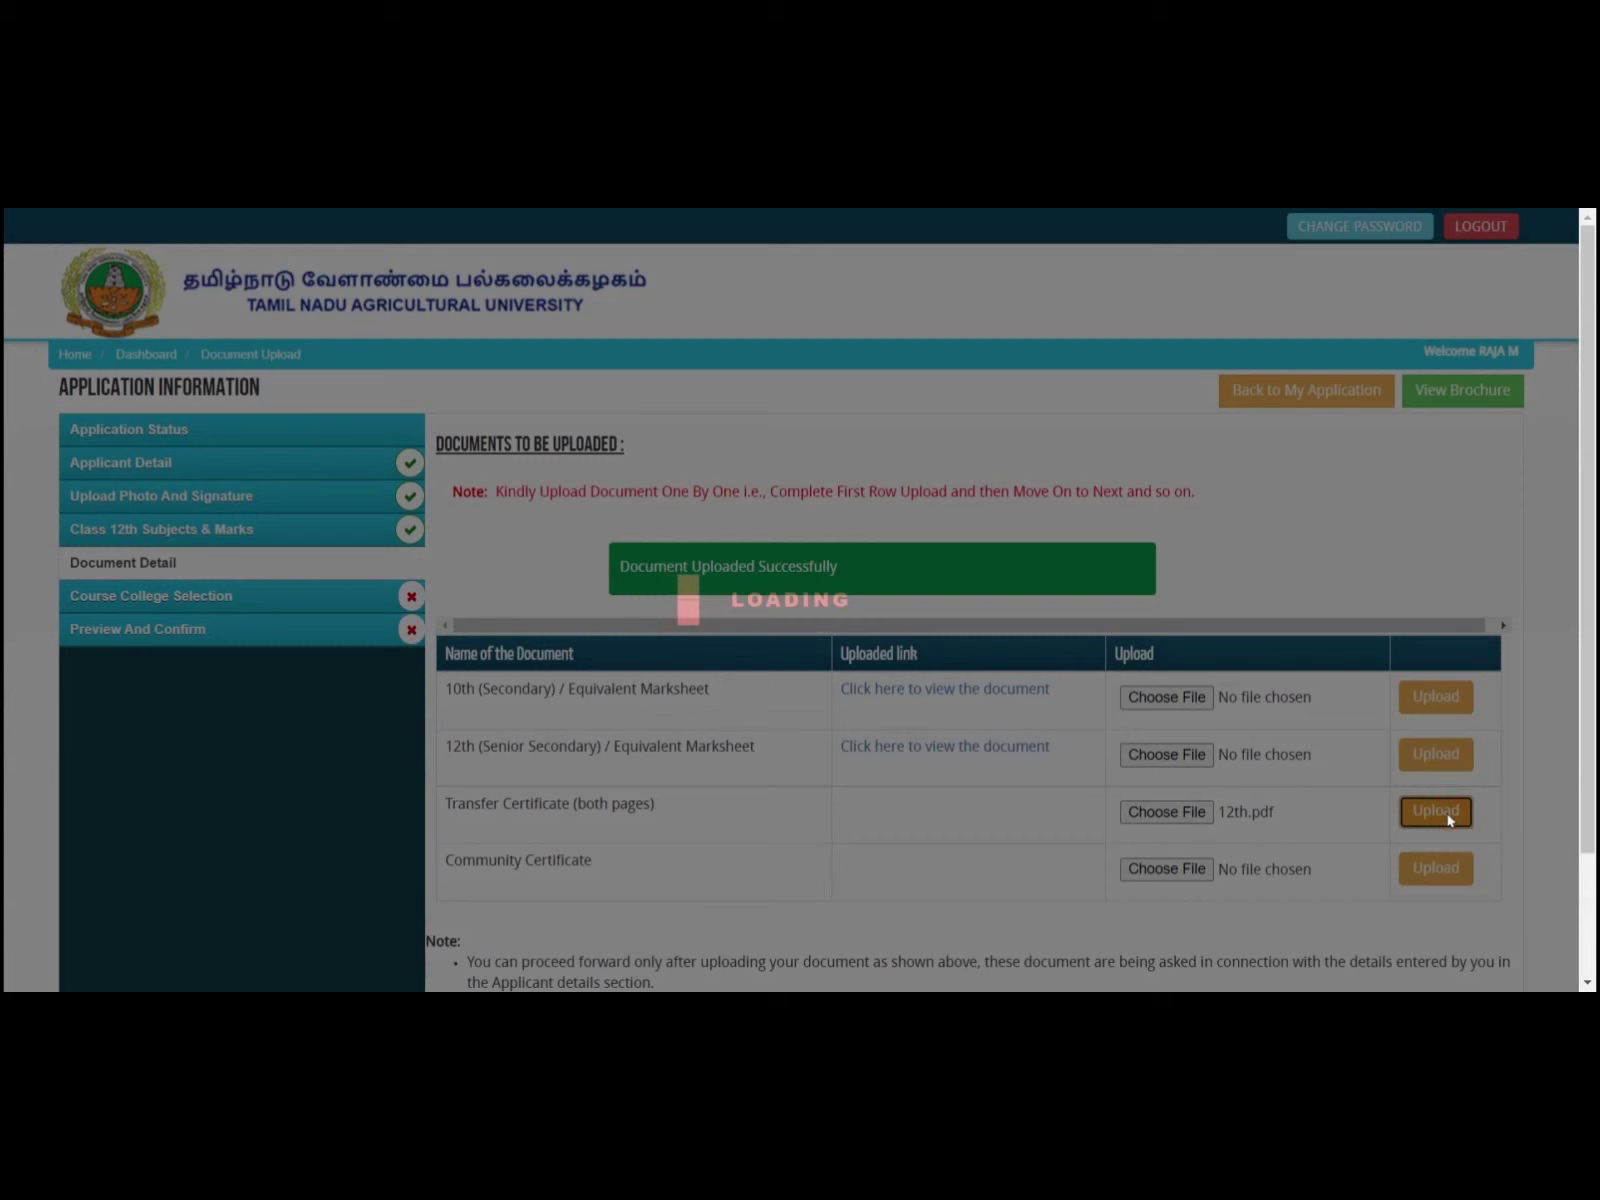
Upload the Community Certificate, then save the documents and proceed to college selection.
scroll(1368, 800, down, 1)
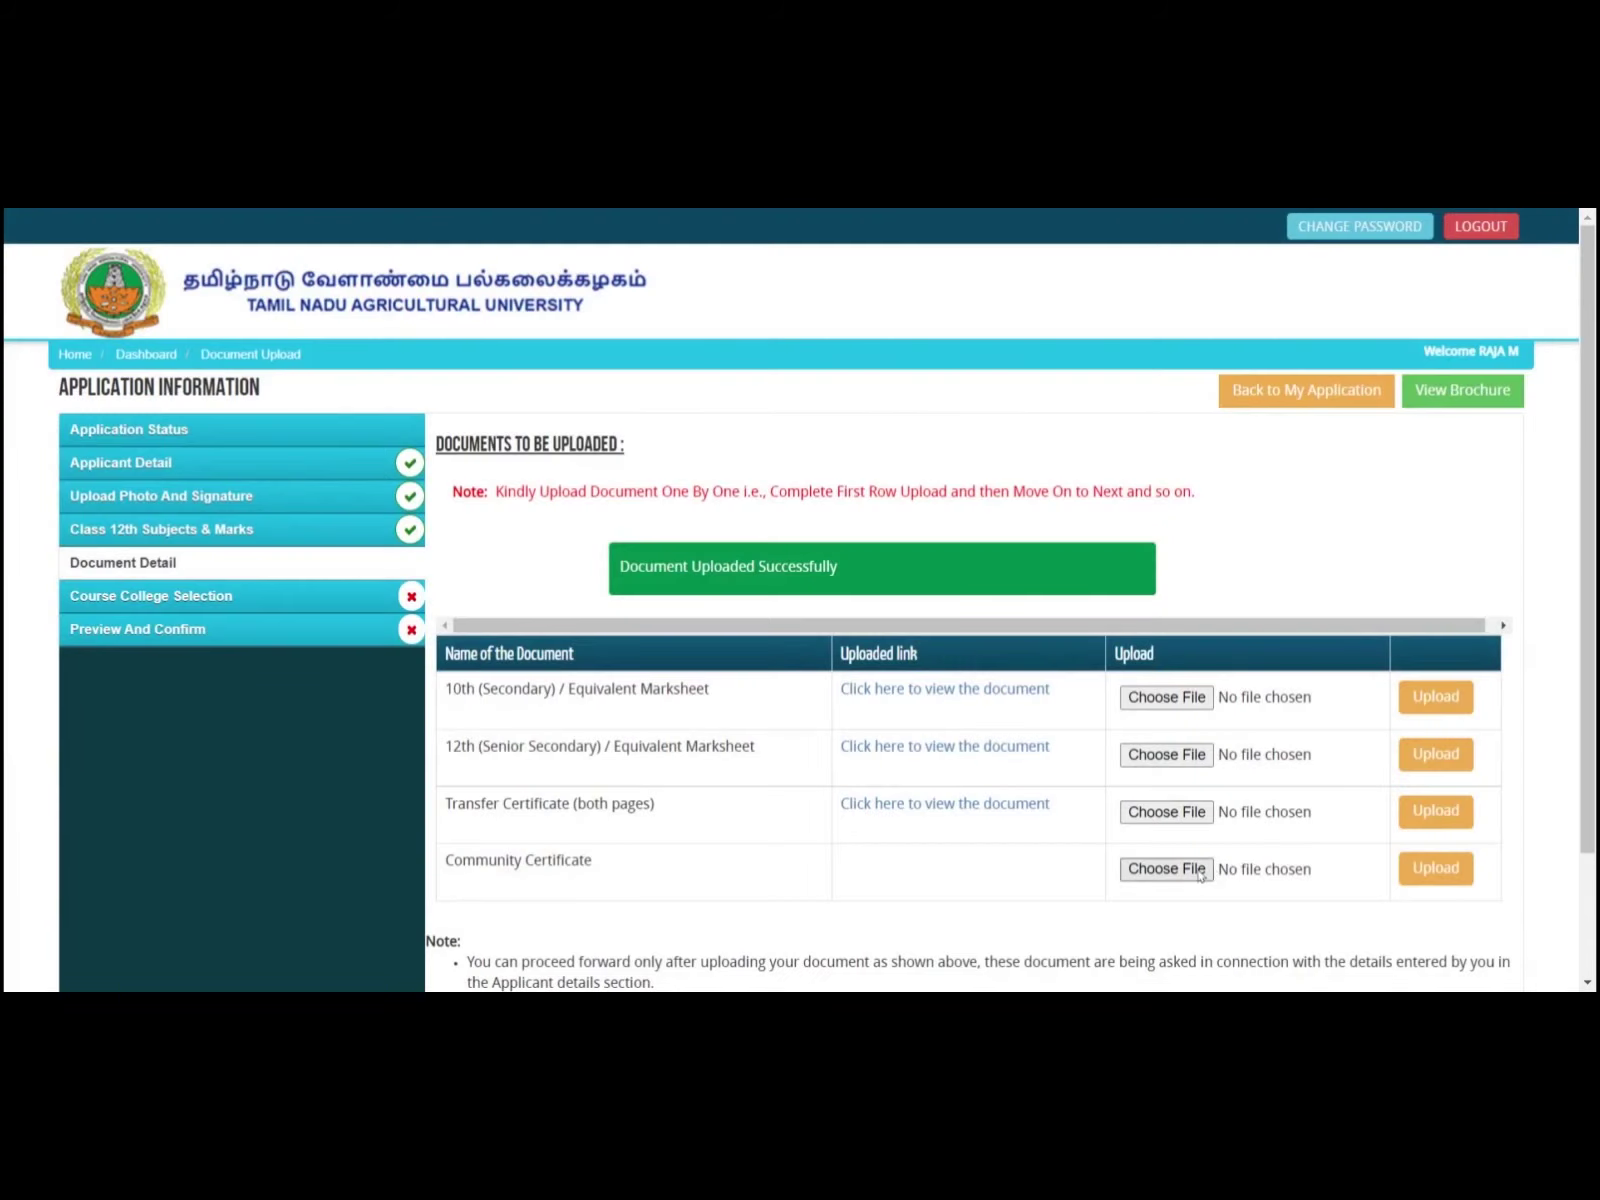
click(1198, 875)
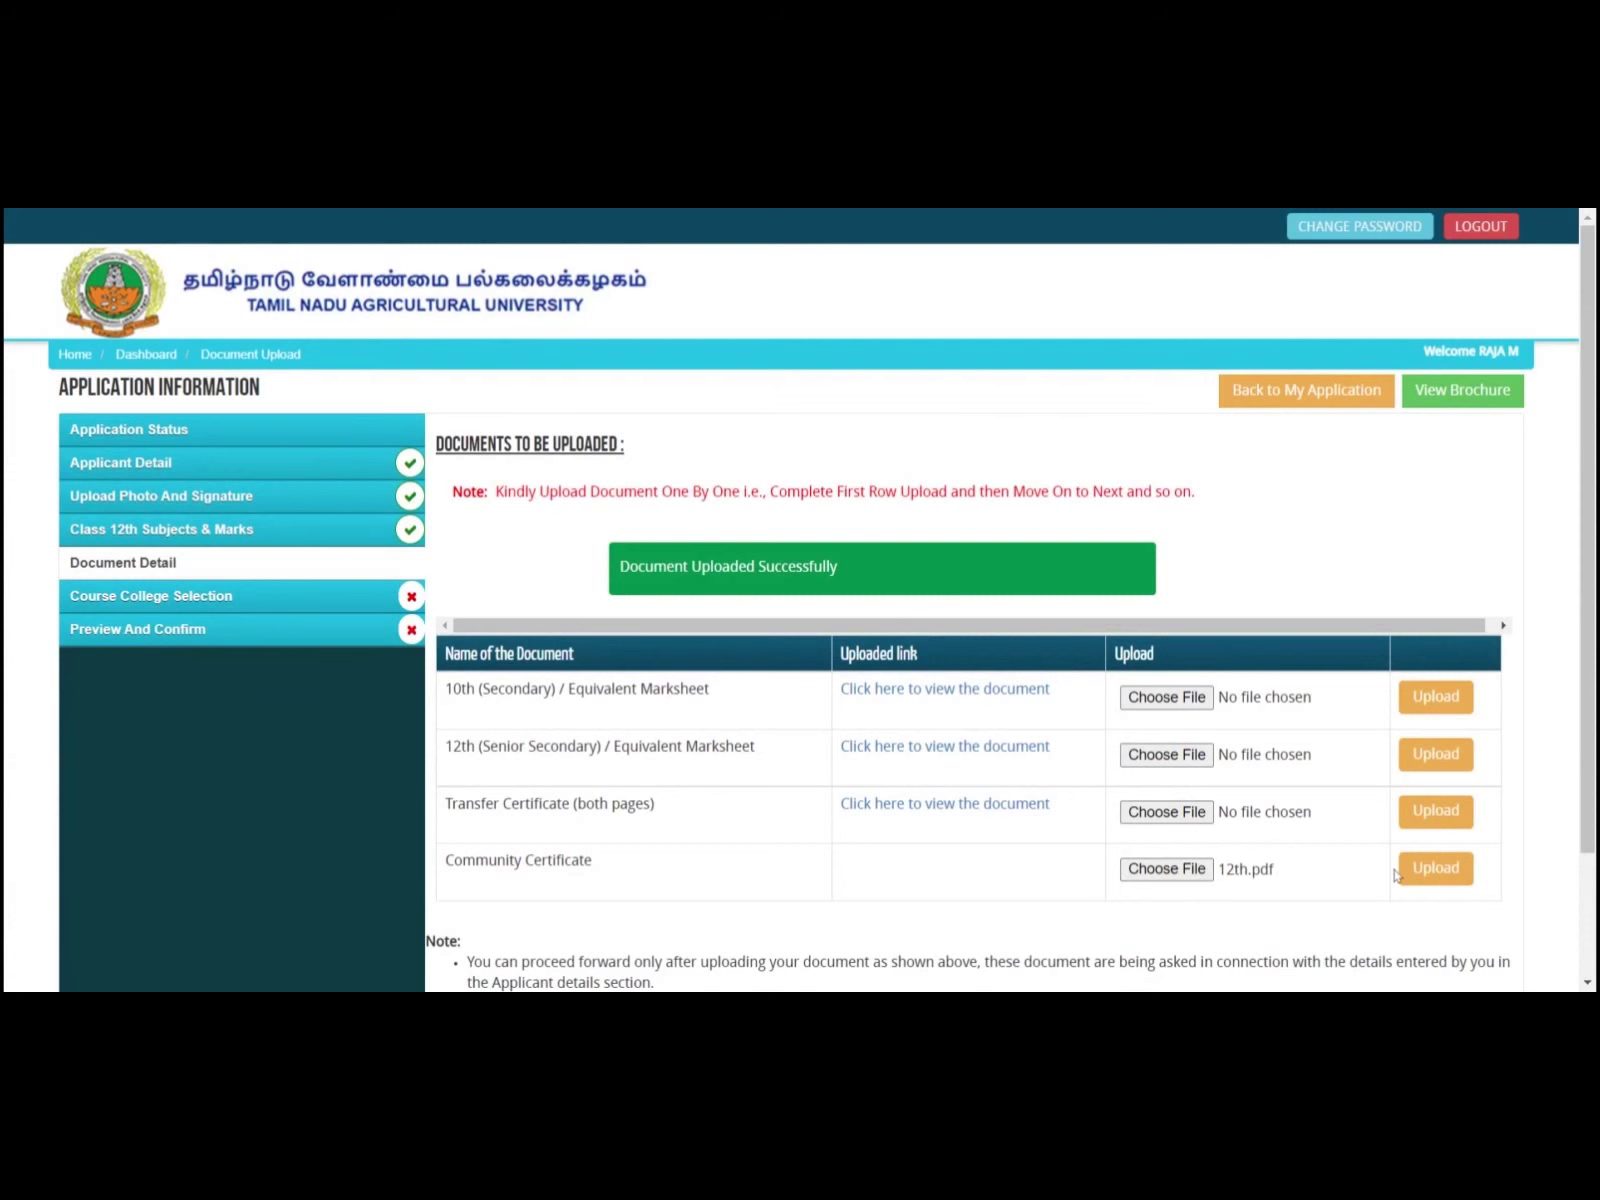
scroll(1420, 865, down, 1)
click(1441, 778)
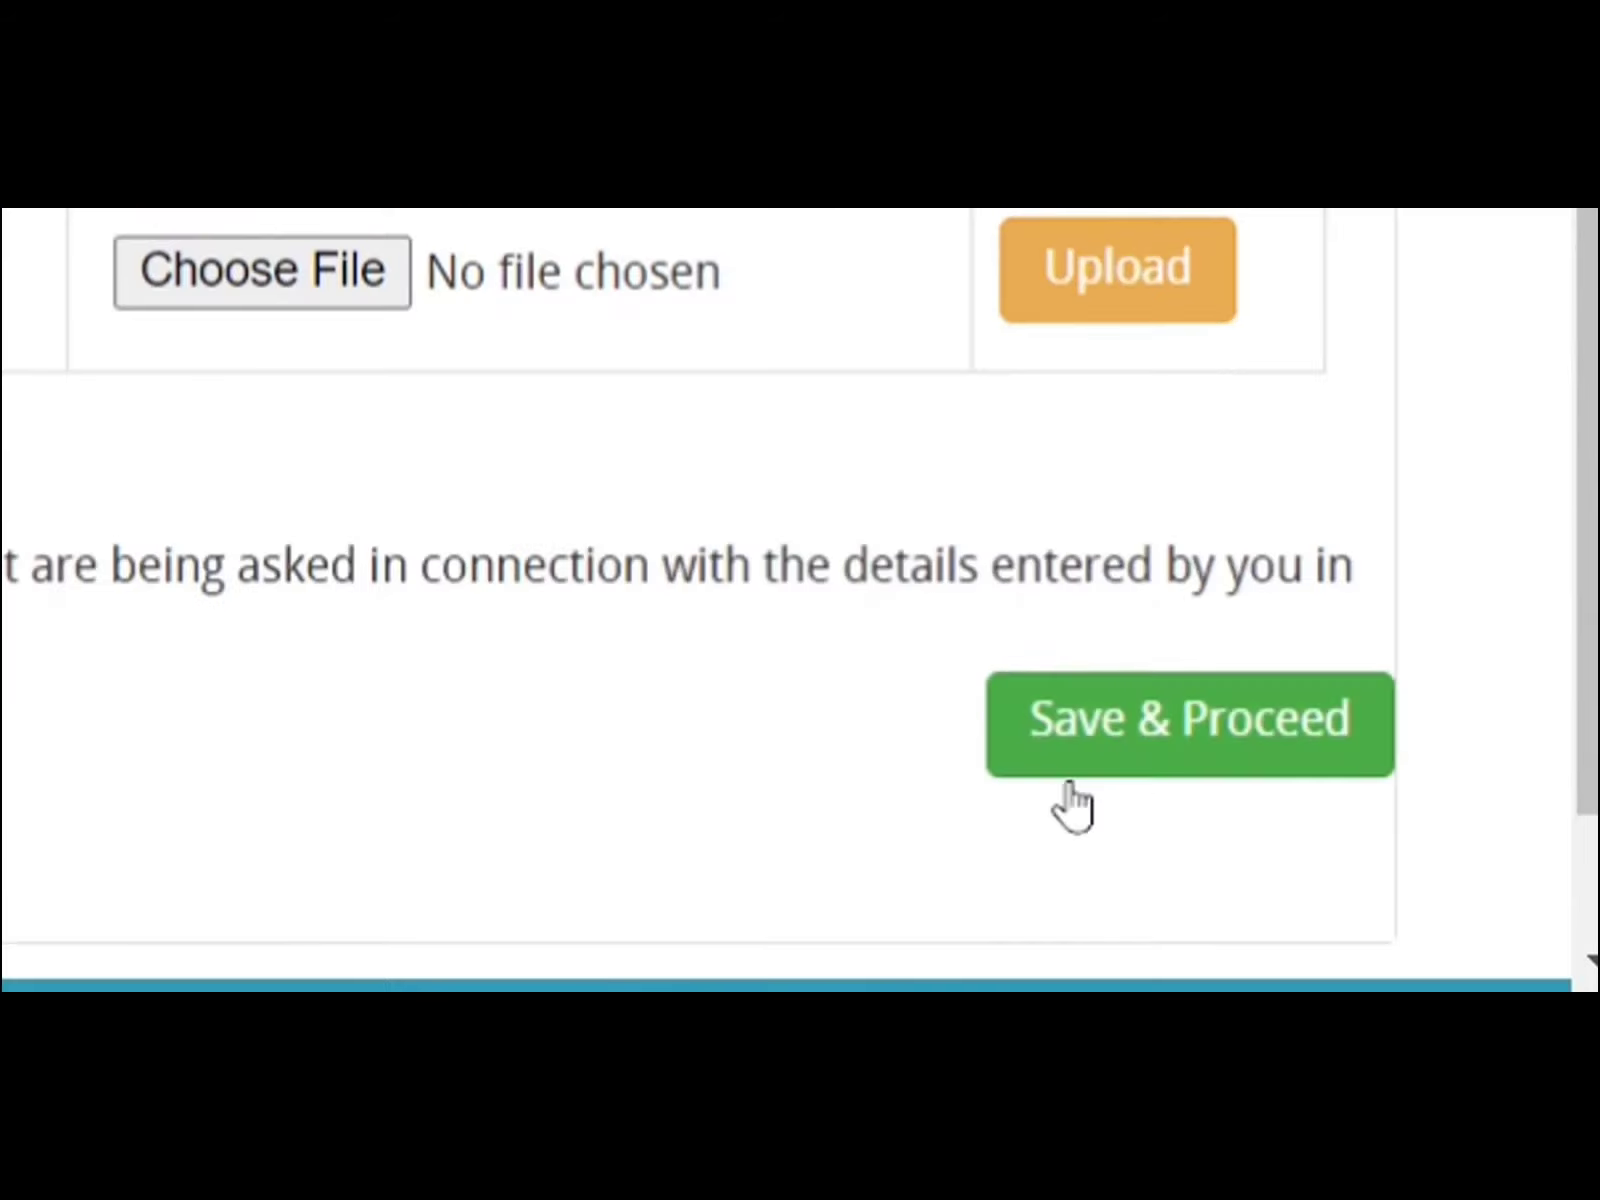
click(1150, 757)
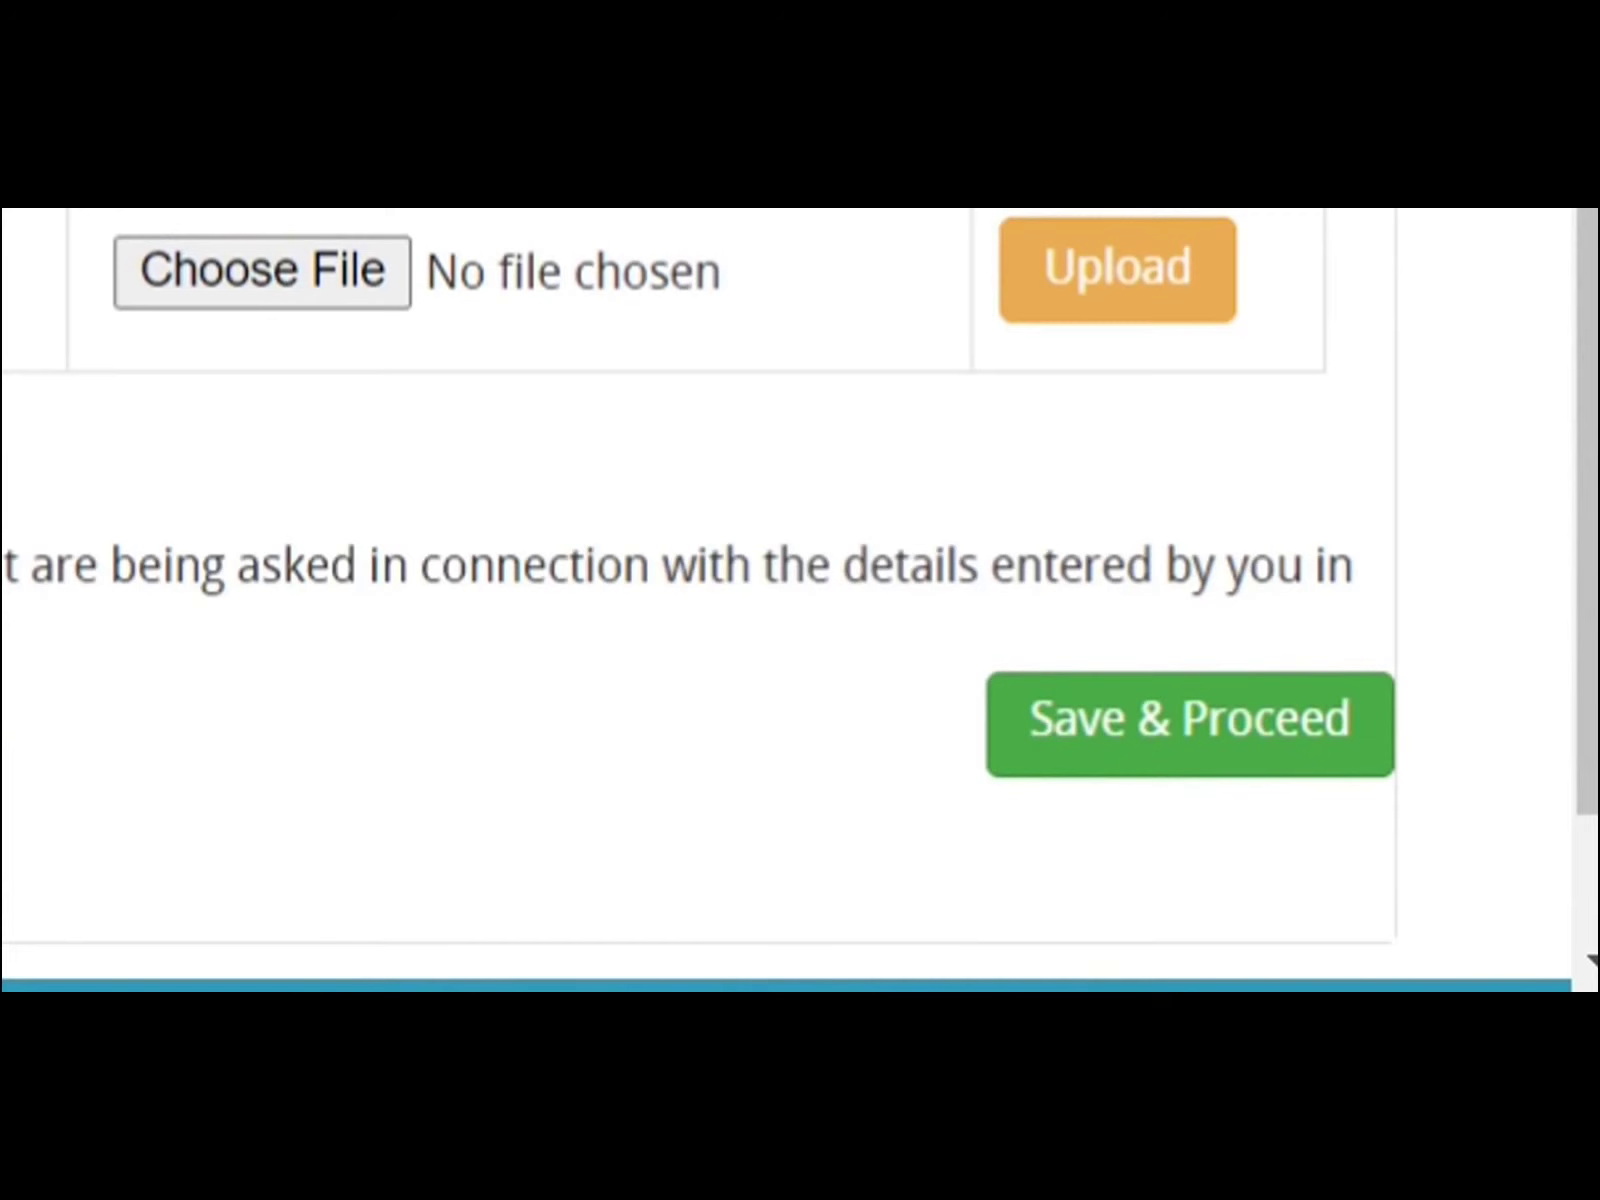